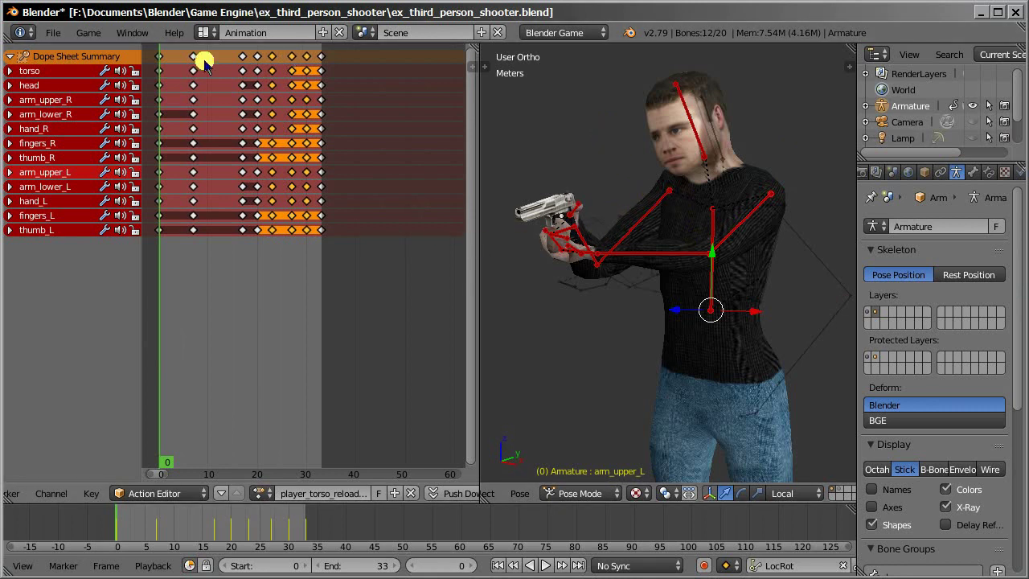
Switch to the Default screen layout and additionally show the armature's first bone layer with the leg bones.
left_click(206, 32)
left_click(229, 103)
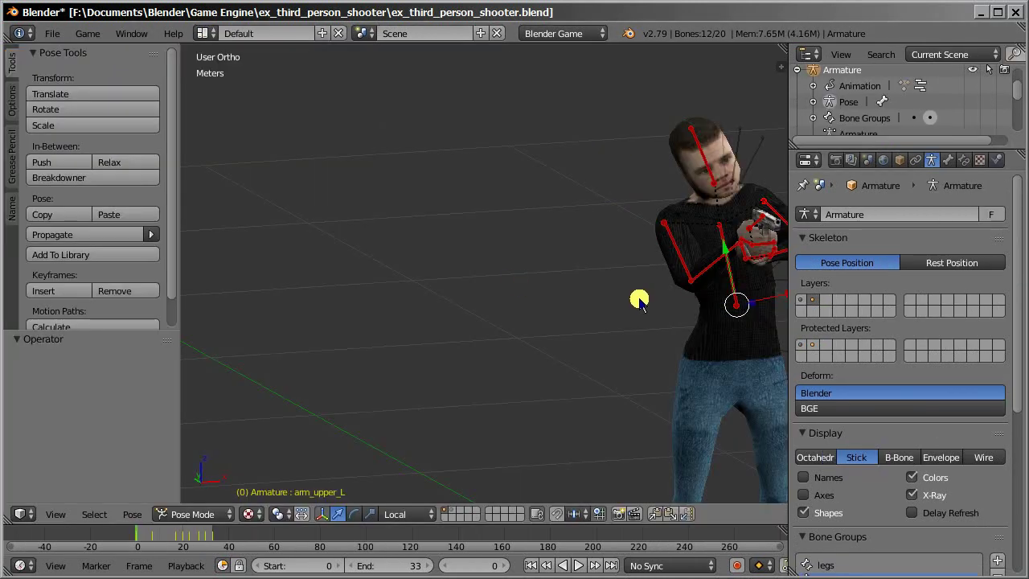
key("Home")
middle_click_drag(429, 263, 395, 255)
left_click(802, 296, "shift")
middle_click_drag(610, 241, 535, 271)
Take the armature out of pose mode into object mode and frame the whole character in the view.
key("Tab")
key("n")
key("n")
key("ctrl+Tab")
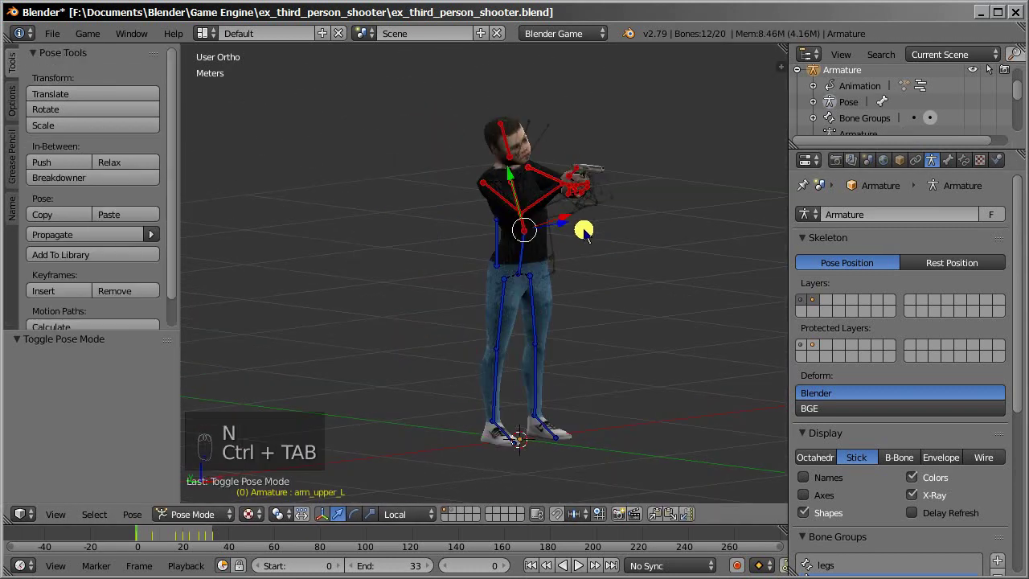
key("ctrl+Tab")
middle_click_drag(510, 291, 528, 257)
key("shift+c")
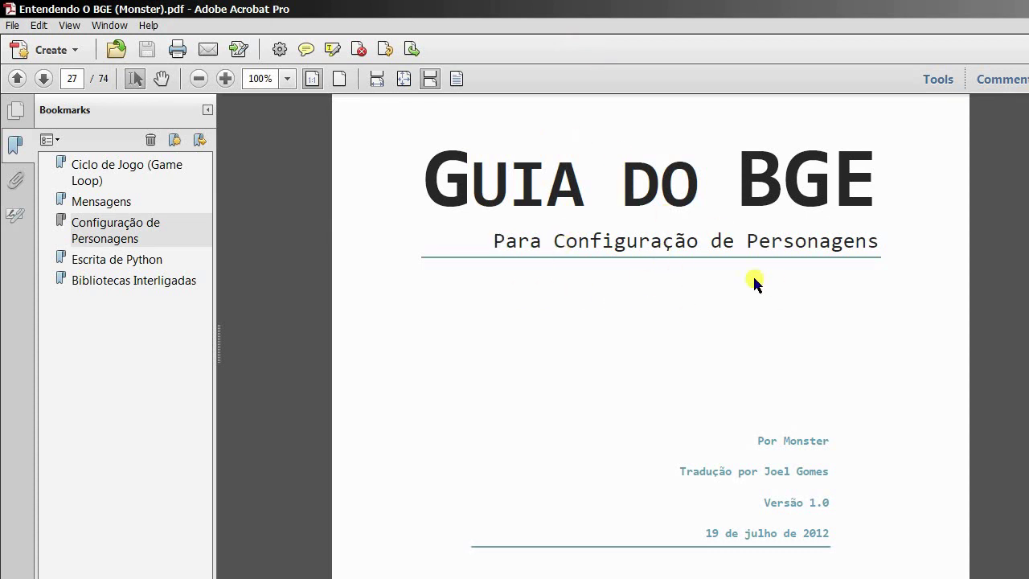
Switch to Adobe Acrobat and examine the Propósito section of the guide's "Configuração de Personagens" chapter.
scroll(871, 248, "down", 1)
scroll(804, 344, "down", 2)
double_click(821, 323)
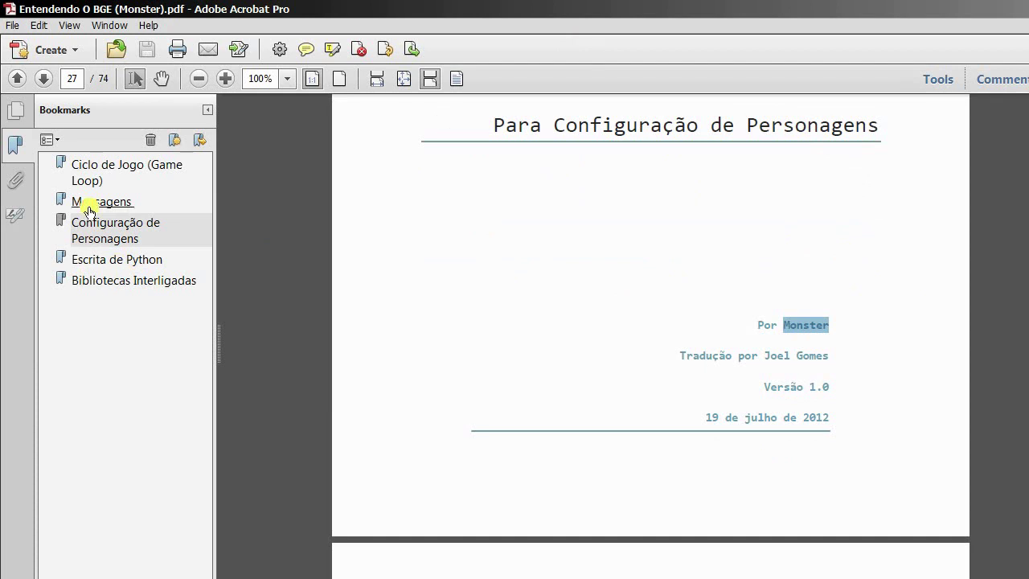
key("Right")
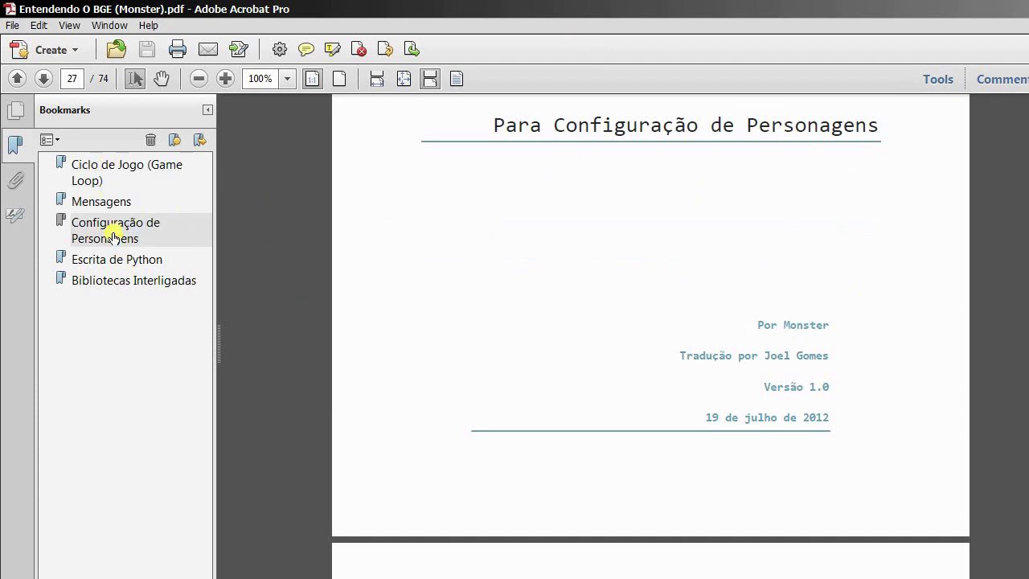
left_click(165, 223)
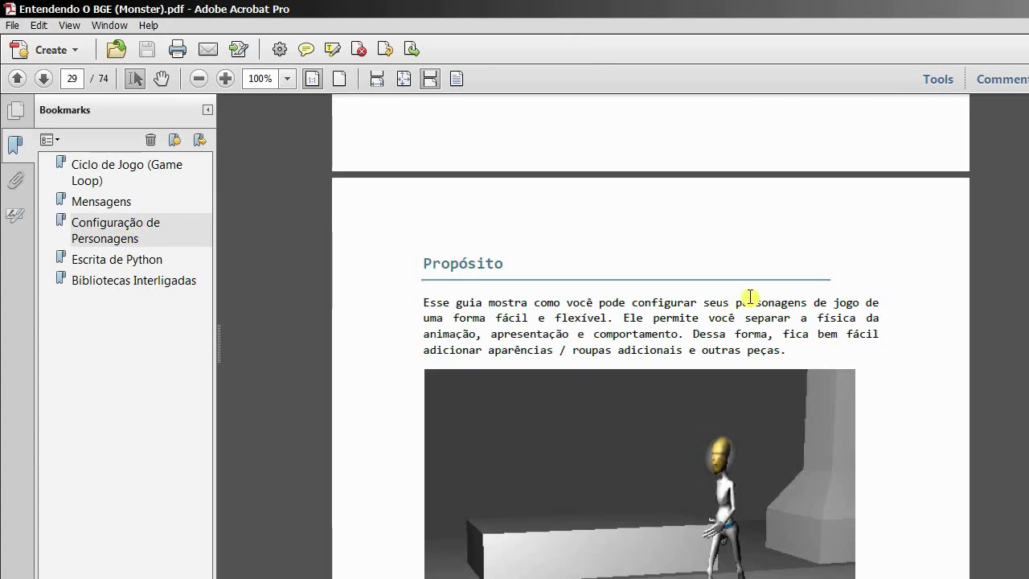
scroll(850, 298, "down", 4)
scroll(735, 310, "up", 3)
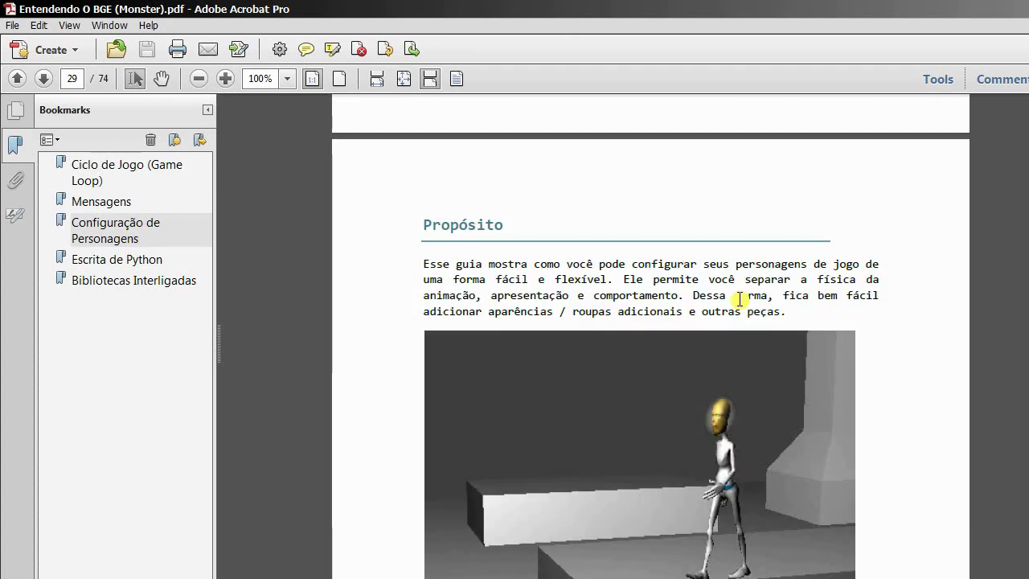
scroll(689, 198, "down", 20)
scroll(573, 278, "down", 6)
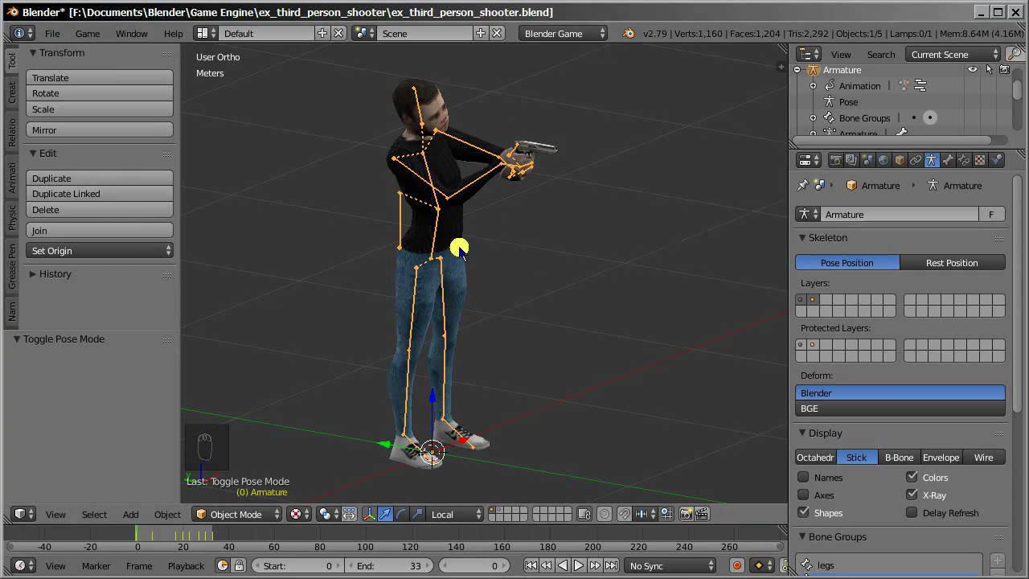
Back in Blender, examine the character's setup by selecting the body mesh, the pistol and the camera in turn.
middle_click_drag(378, 237, 532, 213)
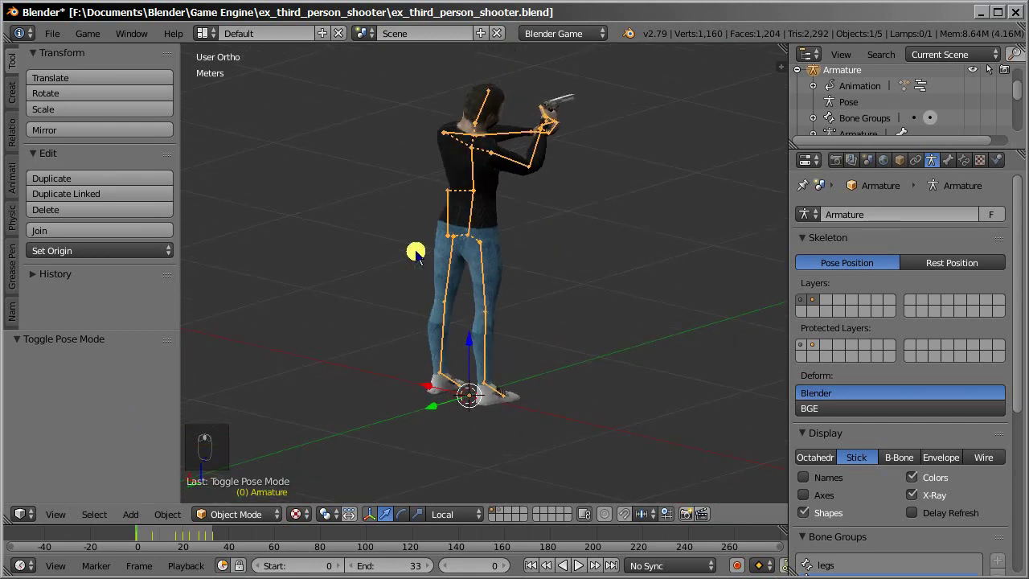
left_click(491, 253)
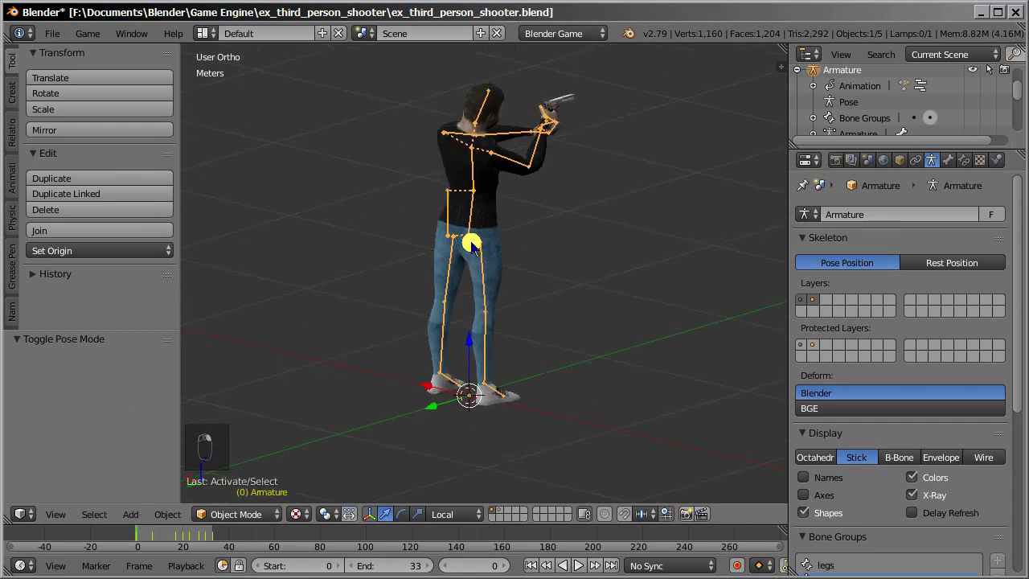
left_click(797, 71)
left_click(988, 71)
right_click(487, 218)
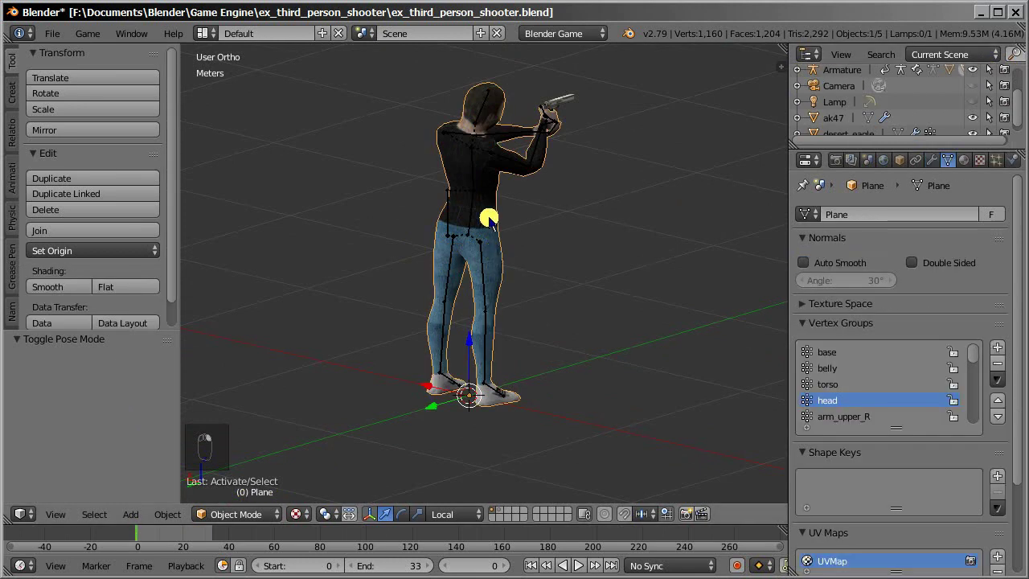
right_click(461, 232)
right_click(569, 98)
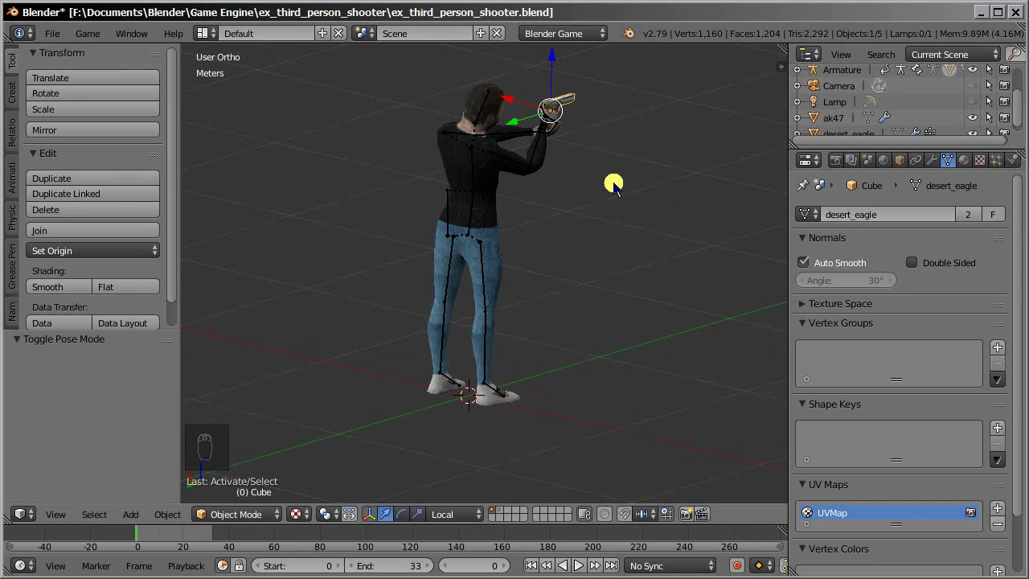
scroll(611, 185, "down", 1)
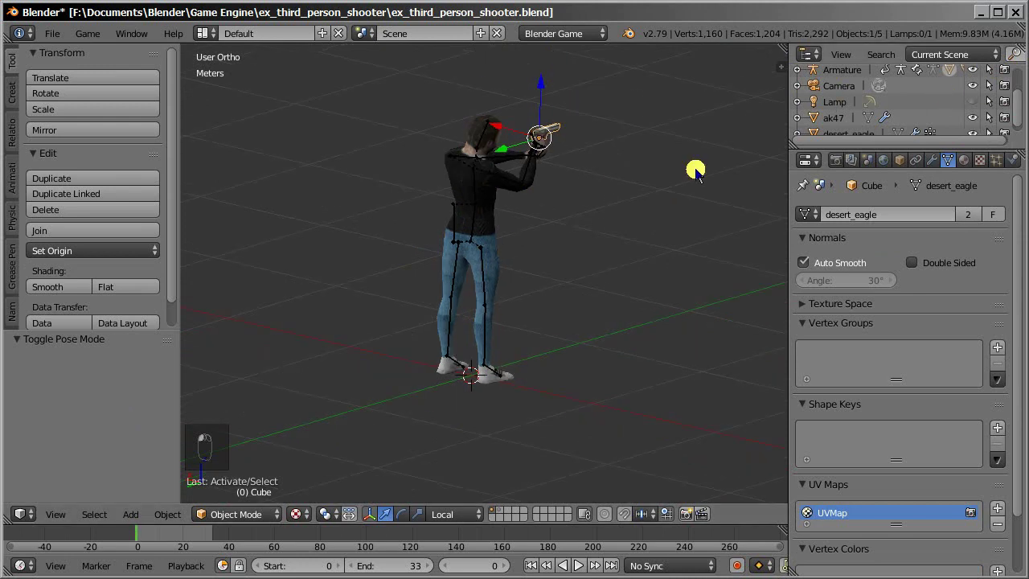
scroll(566, 232, "down", 3)
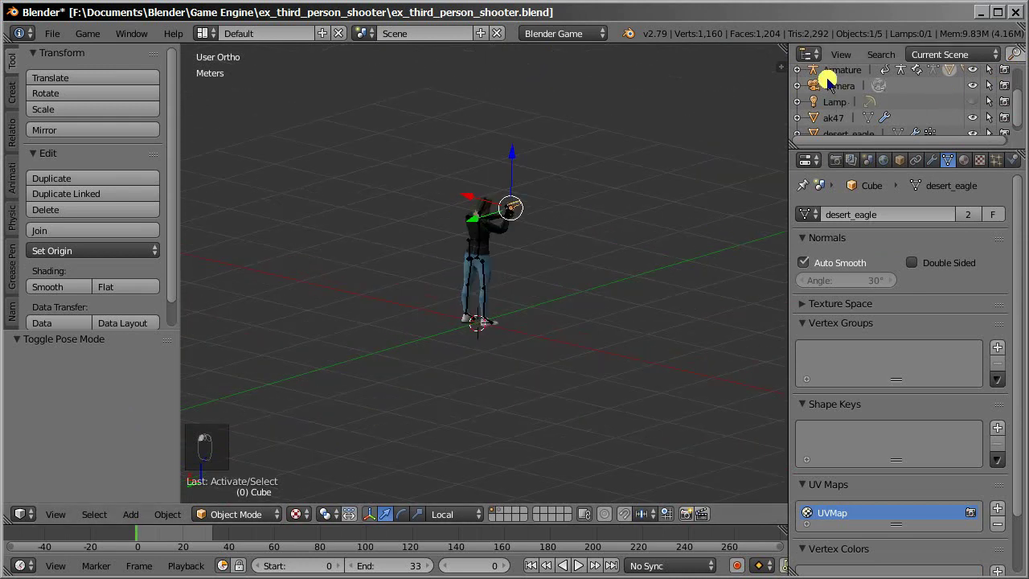
left_click(827, 85)
scroll(389, 240, "down", 5)
scroll(514, 300, "up", 9)
scroll(514, 301, "down", 1)
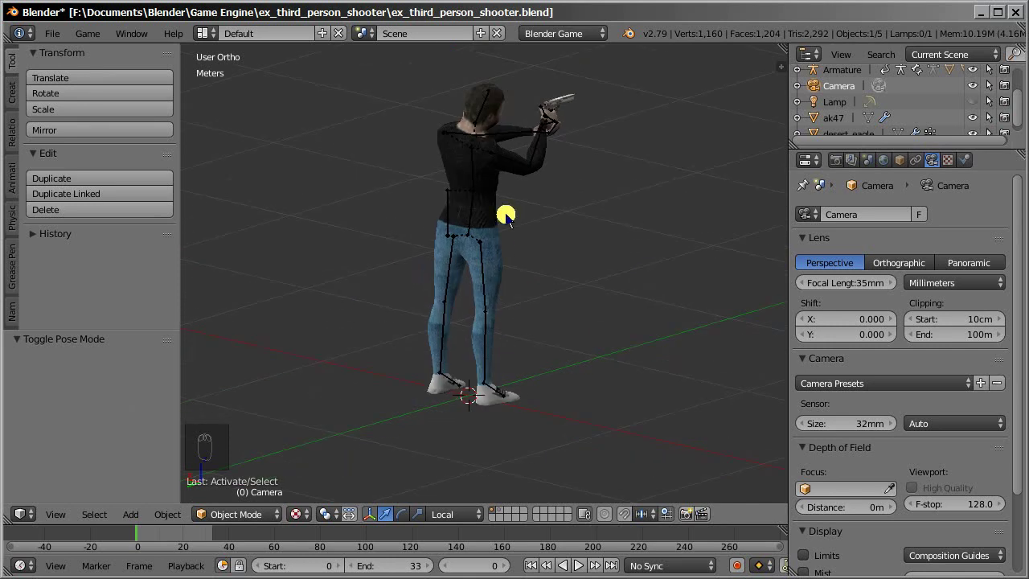
Add a cube mesh at the character's feet.
middle_click_drag(596, 229, 395, 208)
middle_click_drag(590, 175, 569, 216)
middle_click_drag(517, 184, 565, 216)
key("shift+a")
mouse_move(443, 177)
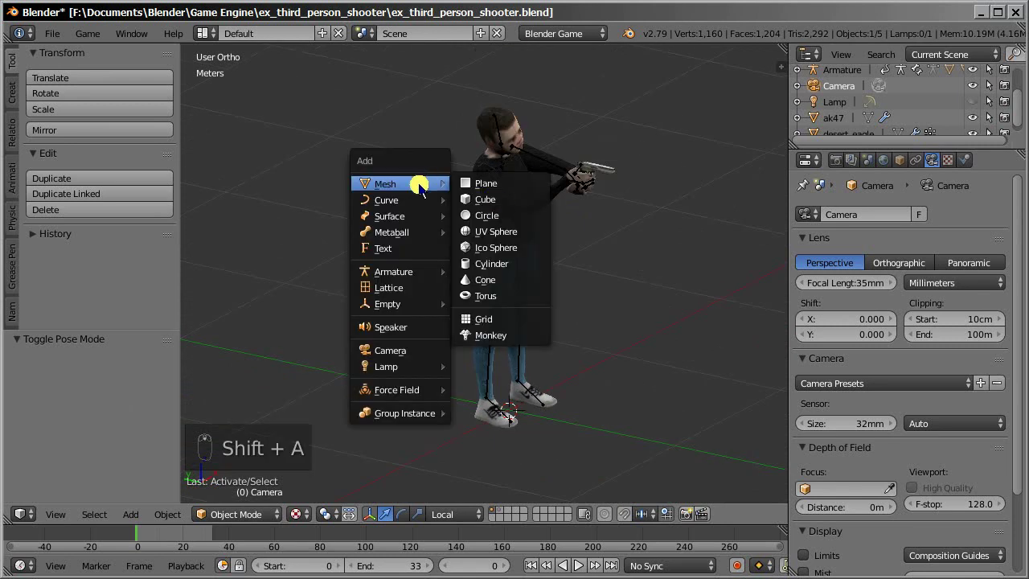
left_click(490, 198)
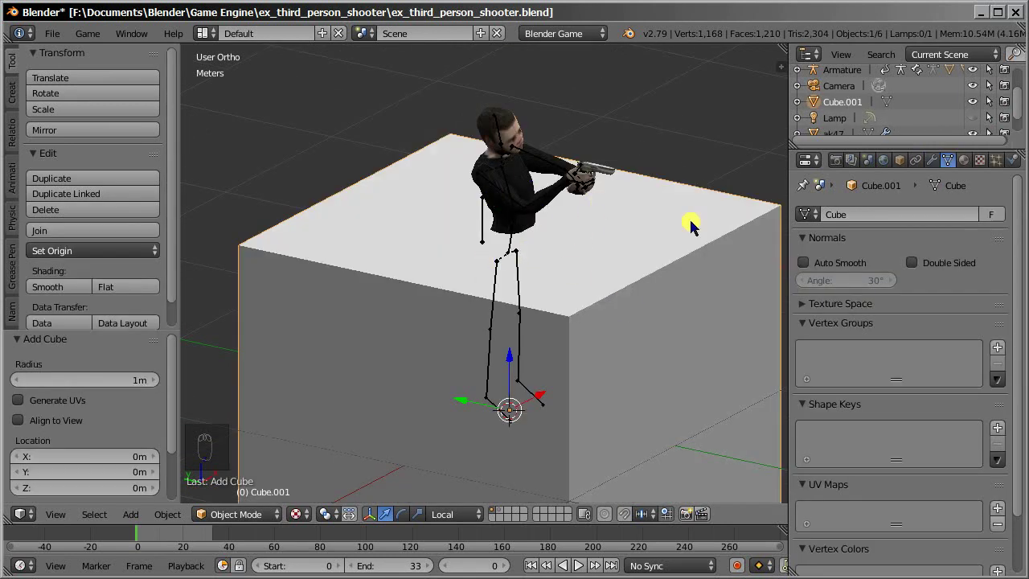
Scale the cube's mesh down in edit mode to slightly wider than the character's stance.
key("KP_1")
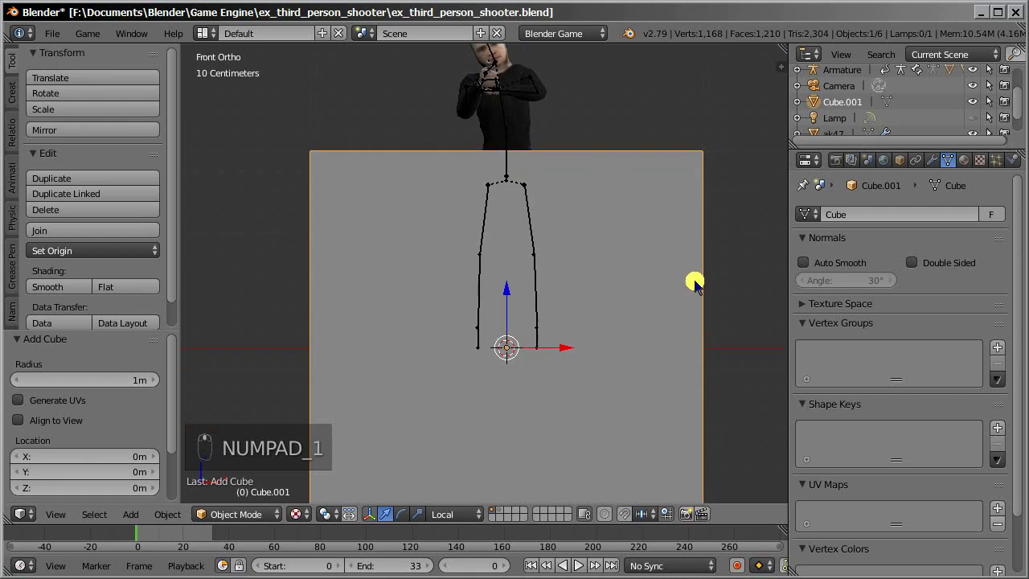
middle_click_drag(481, 184, 592, 241)
key("Tab")
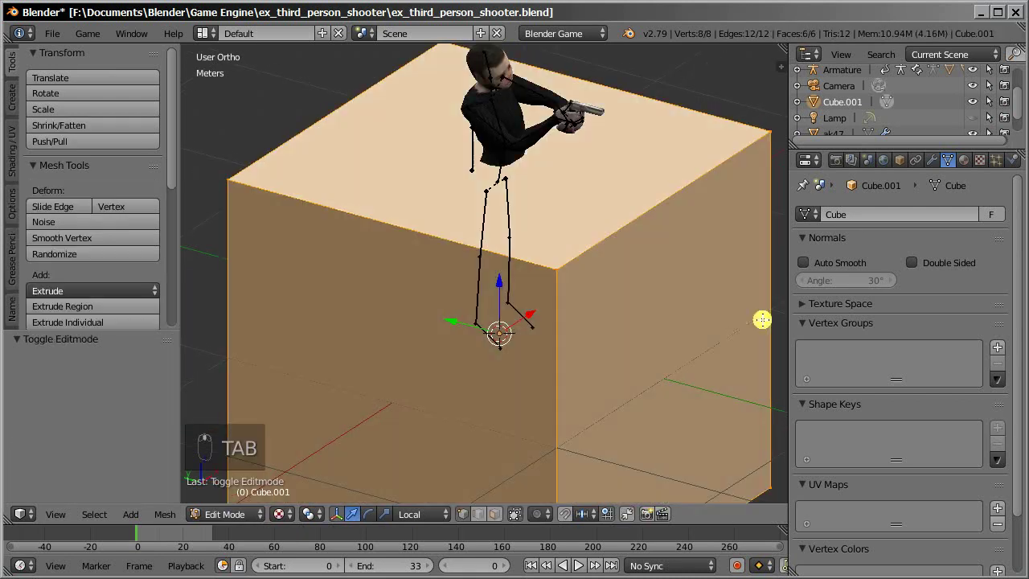
key("s")
key("KP_1")
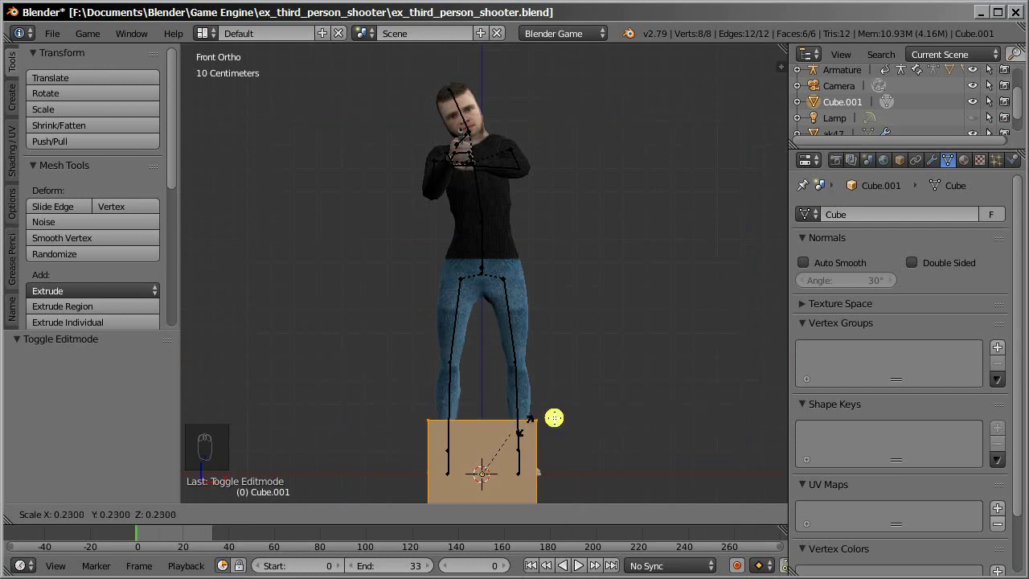
left_click(530, 342)
key("Tab")
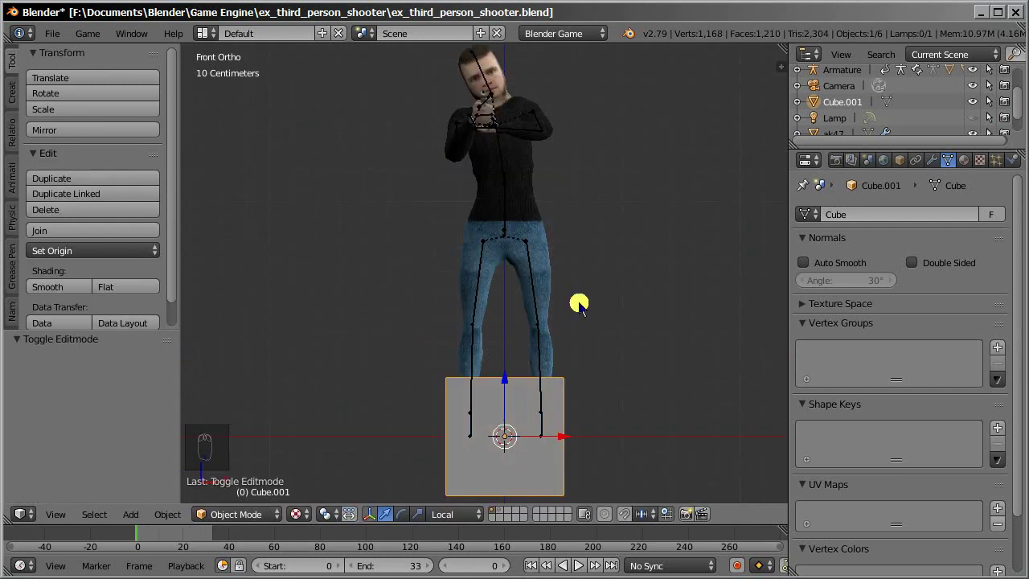
Enlarge the cube's mesh uniformly in edit mode by a factor of about 1.521.
key("Tab")
key("s")
left_click(732, 383)
Stretch the cube into a tall box around the character, with its top face above the head and its bottom face at ground level.
middle_click_drag(523, 335, 442, 466, "shift")
left_click(495, 514)
left_click(515, 260)
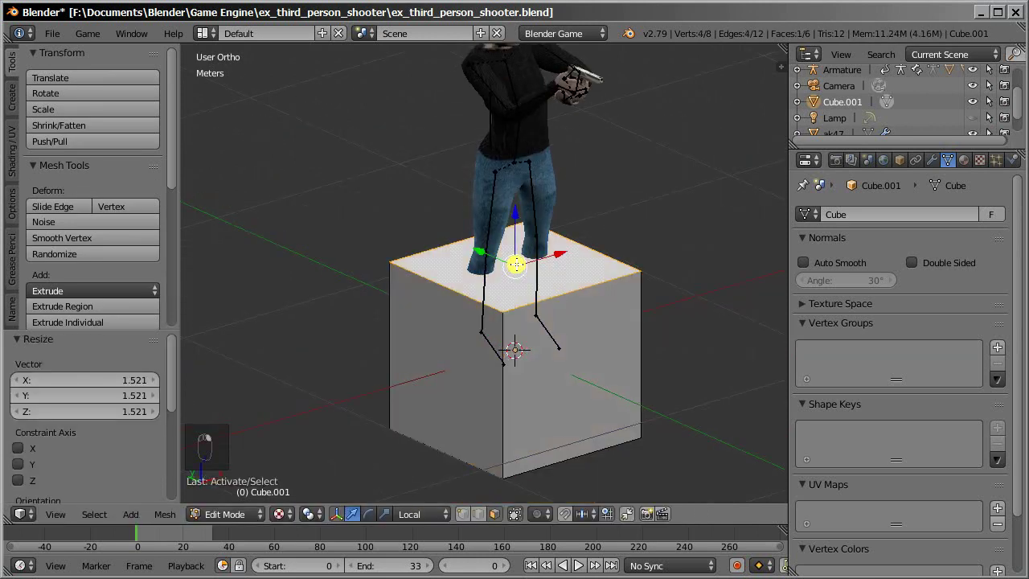
key("KP_1")
middle_click_drag(503, 210, 535, 337, "shift")
key("g")
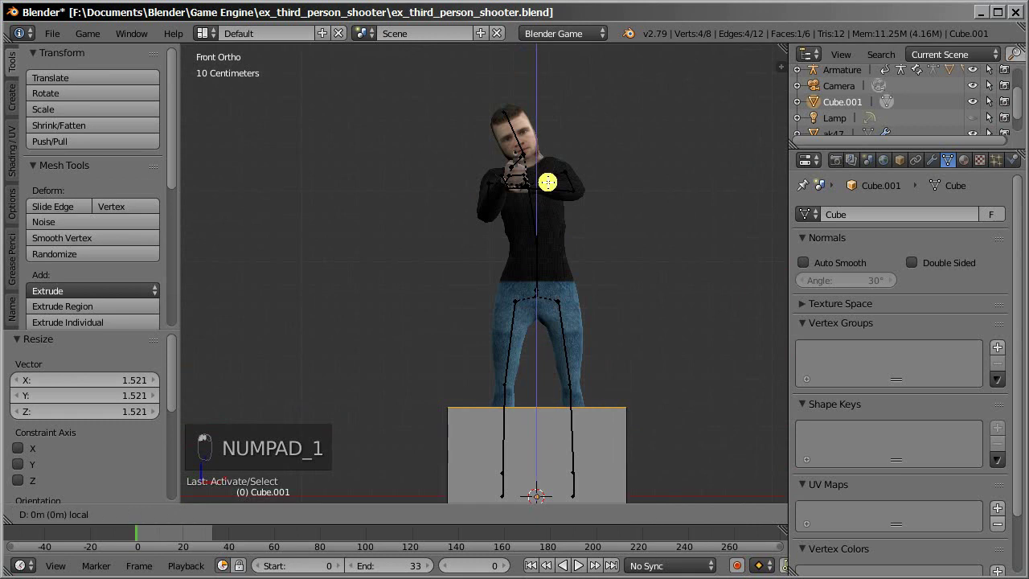
key("z")
key("z")
left_click(564, 46)
middle_click_drag(531, 447, 569, 212, "shift")
key("KP_1")
key("Tab")
middle_click_drag(672, 259, 619, 225)
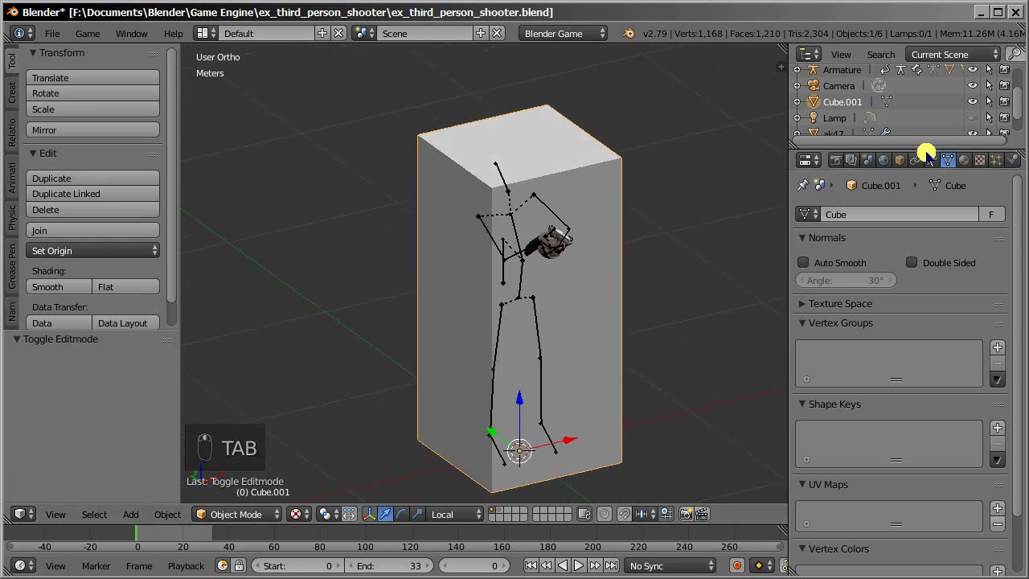
Set the box's maximum draw type to Wire so that the character inside can be seen.
left_click(899, 159)
scroll(840, 305, "down", 6)
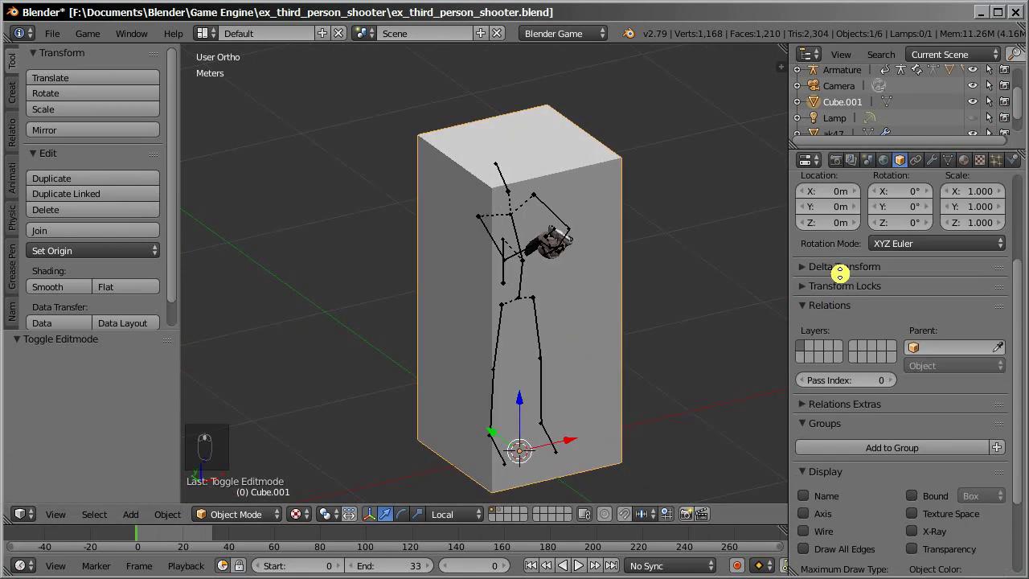
left_click(823, 477)
left_click(824, 477)
left_click(828, 532)
left_click(796, 493)
middle_click_drag(881, 495, 883, 453)
middle_click_drag(447, 316, 537, 200)
middle_click_drag(546, 159, 438, 203)
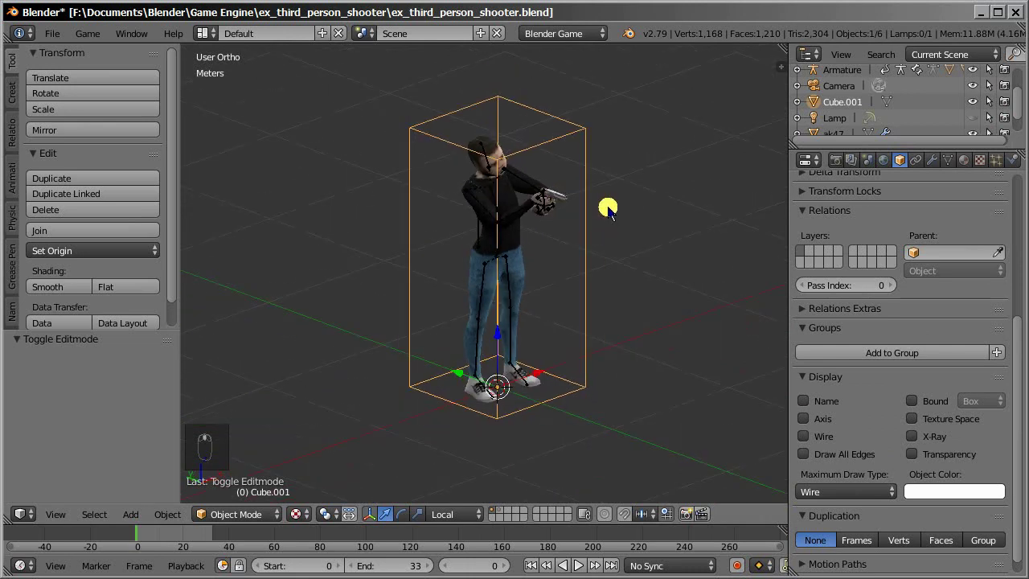
Set the box's physics type to Dynamic.
scroll(560, 205, "up", 1)
left_click(1013, 159)
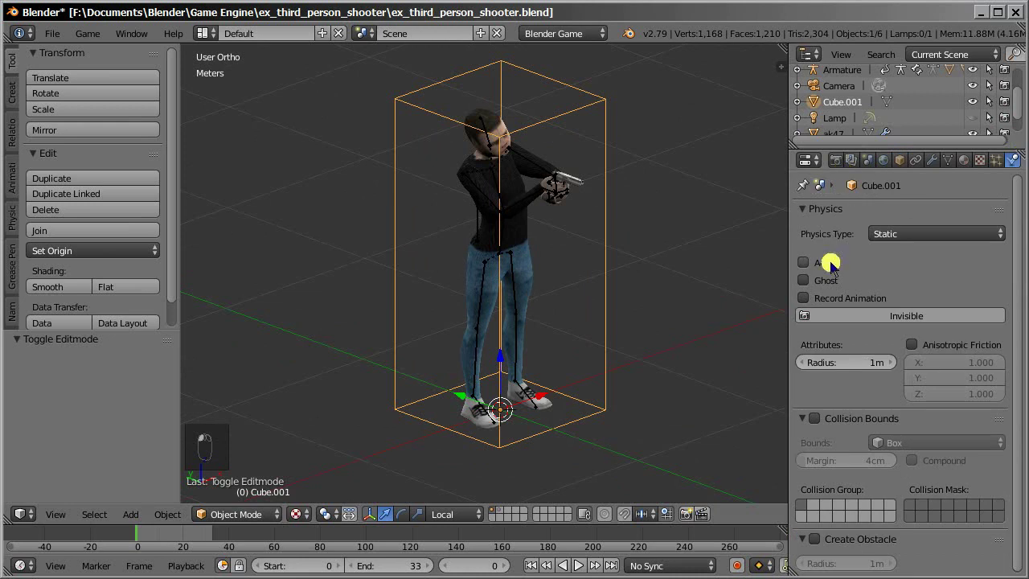
left_click(908, 233)
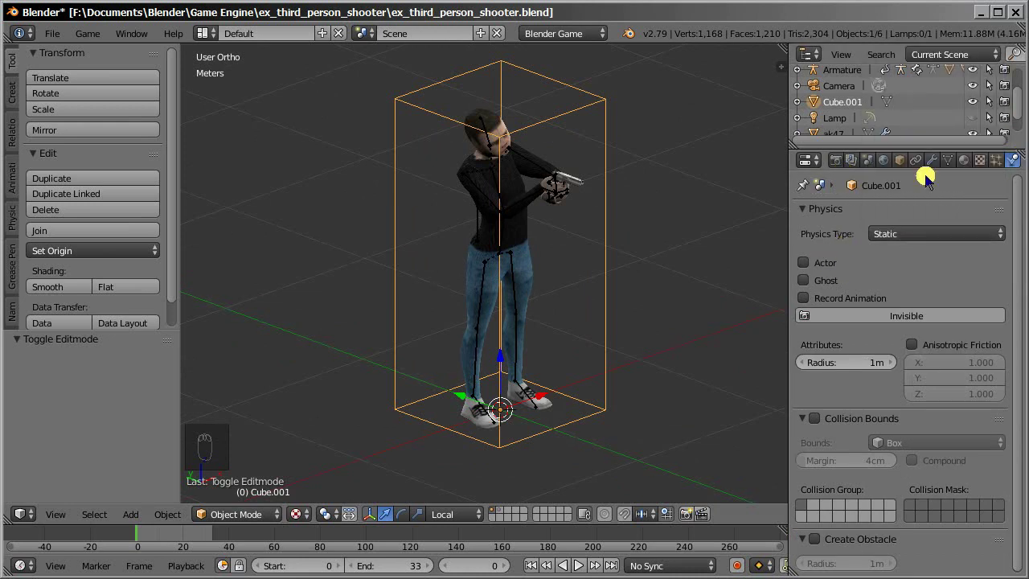
left_click(920, 233)
left_click(916, 193)
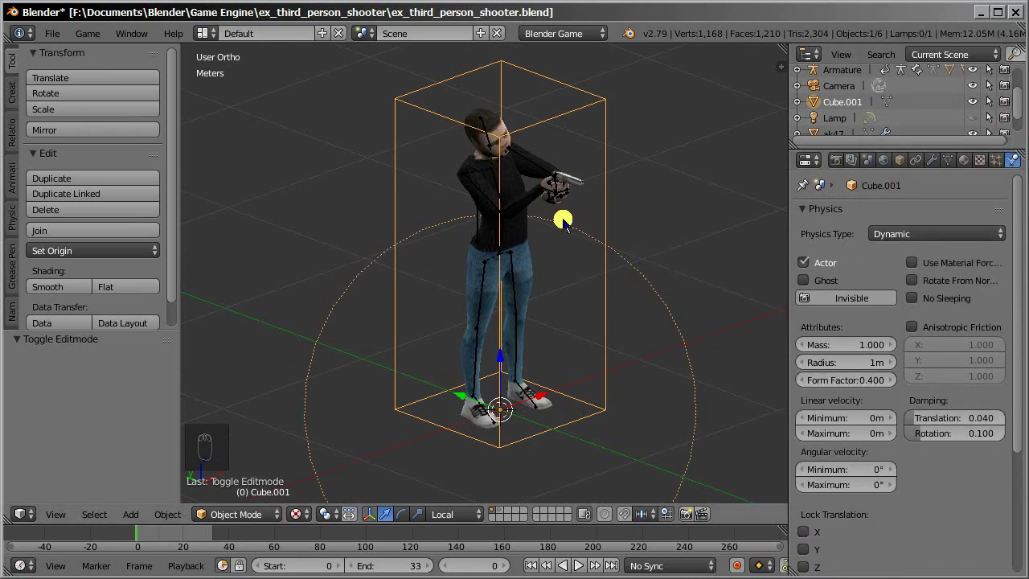
Enable collision bounds on the box and choose the Capsule shape.
middle_click_drag(916, 450, 900, 565)
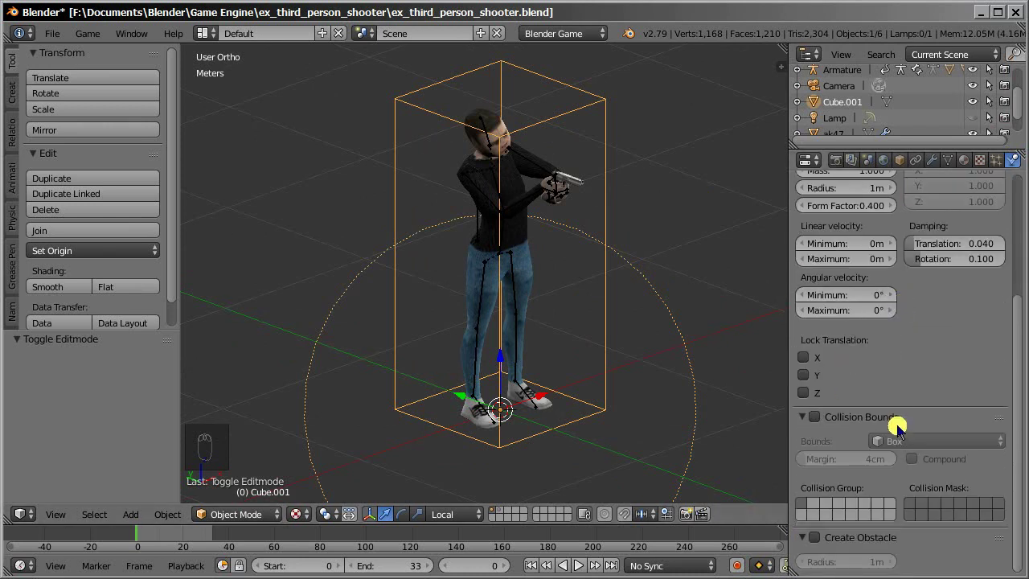
left_click(815, 417)
left_click(911, 440)
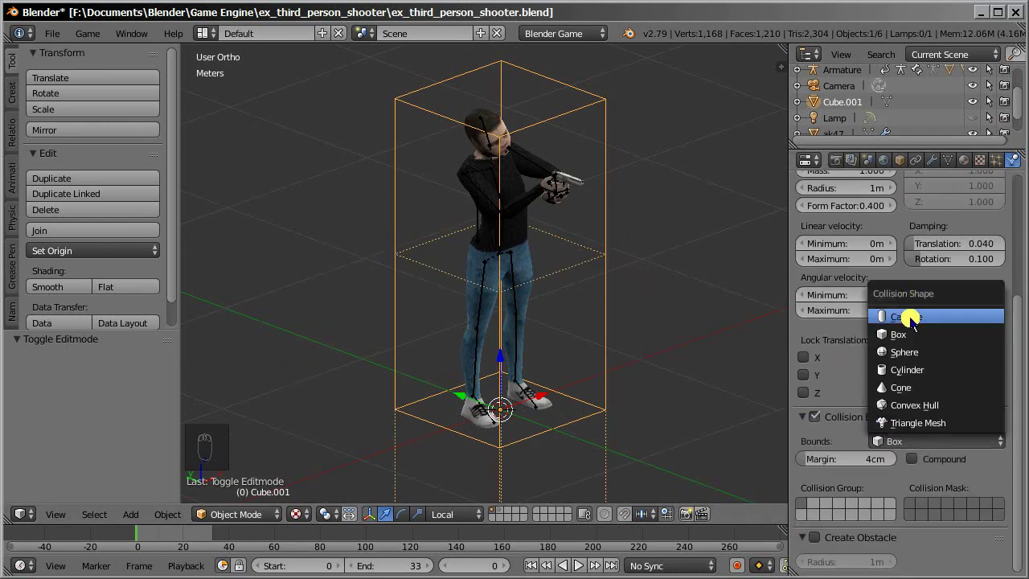
left_click(895, 315)
middle_click_drag(495, 392, 563, 298)
middle_click_drag(523, 369, 530, 412, "shift")
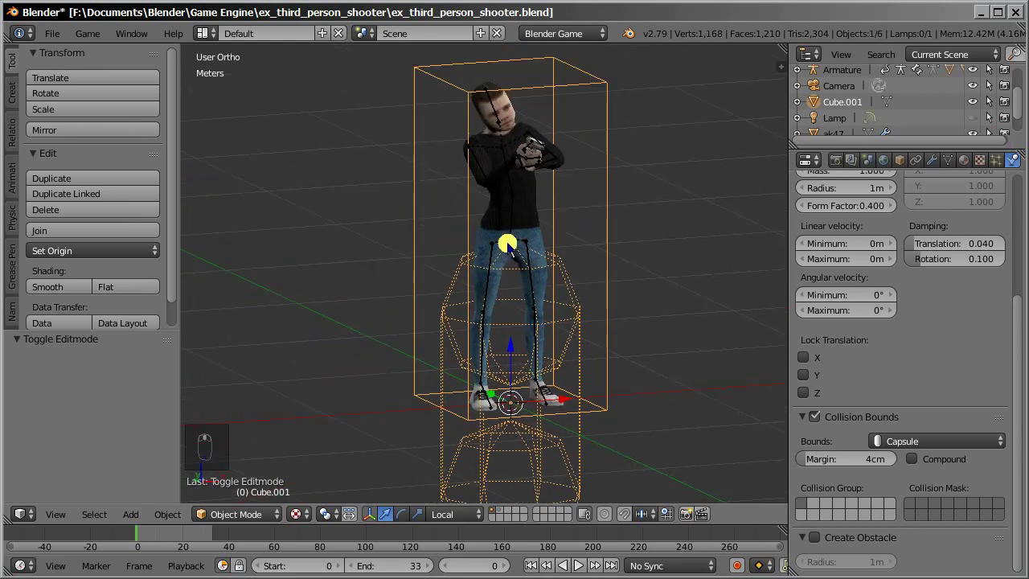
Set the box's origin to its geometry to centre the collision capsule on the box.
left_click(105, 250)
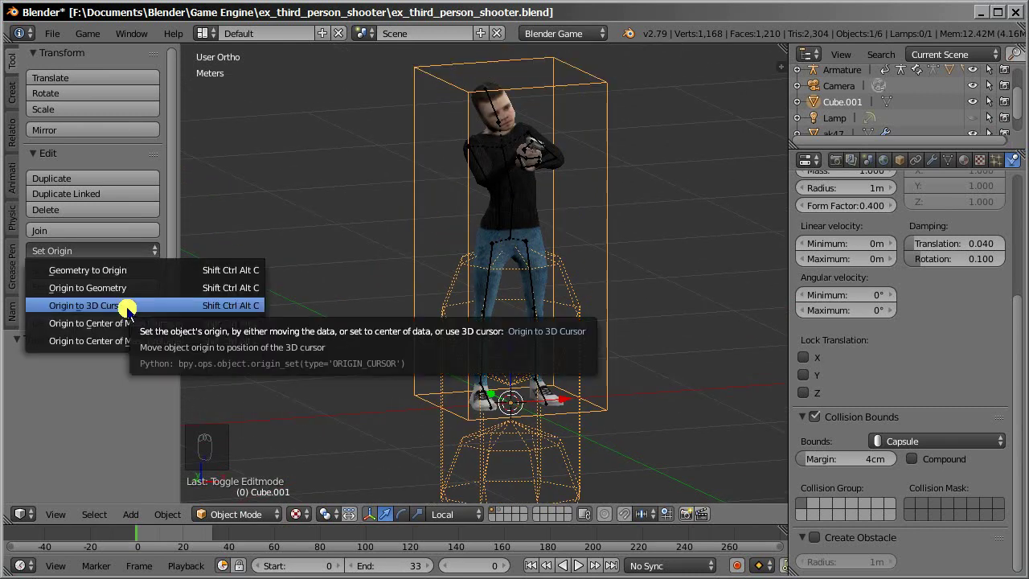
left_click(120, 250)
left_click(131, 252)
left_click(99, 288)
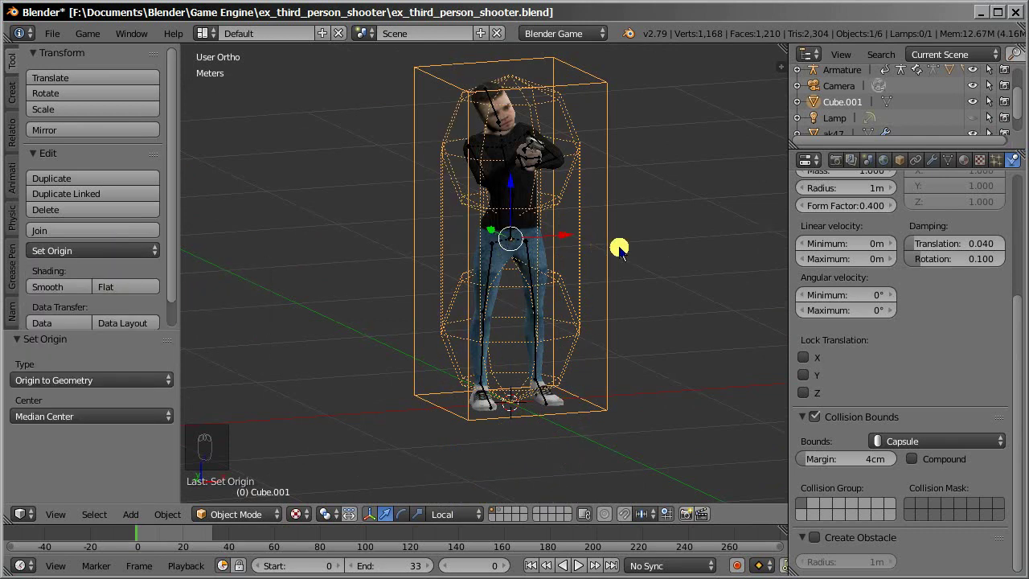
Set the physics type of the character's body mesh to No Collision.
middle_click_drag(483, 184, 559, 187)
right_click(536, 147)
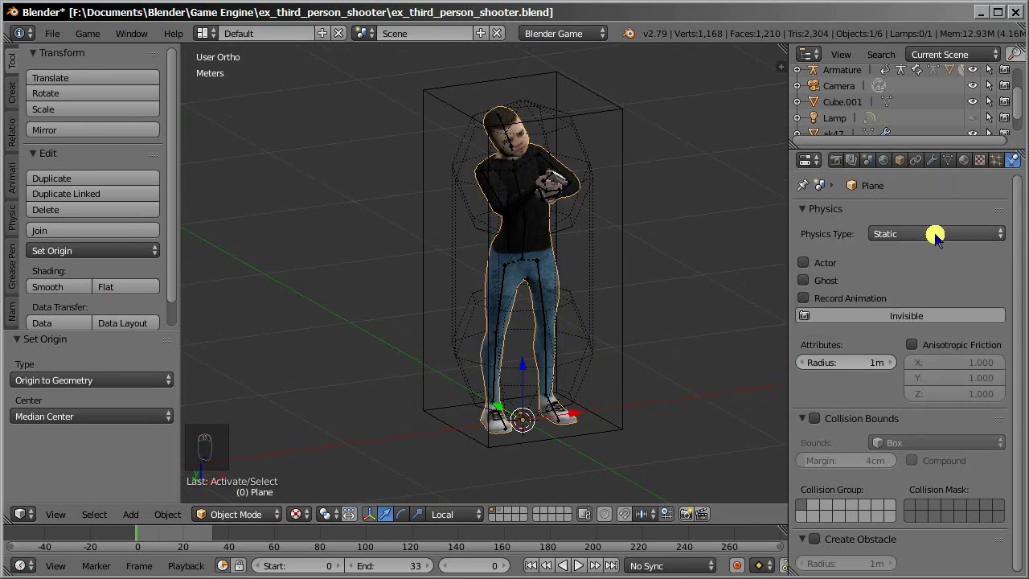
left_click(929, 233)
left_click(923, 232)
left_click(914, 231)
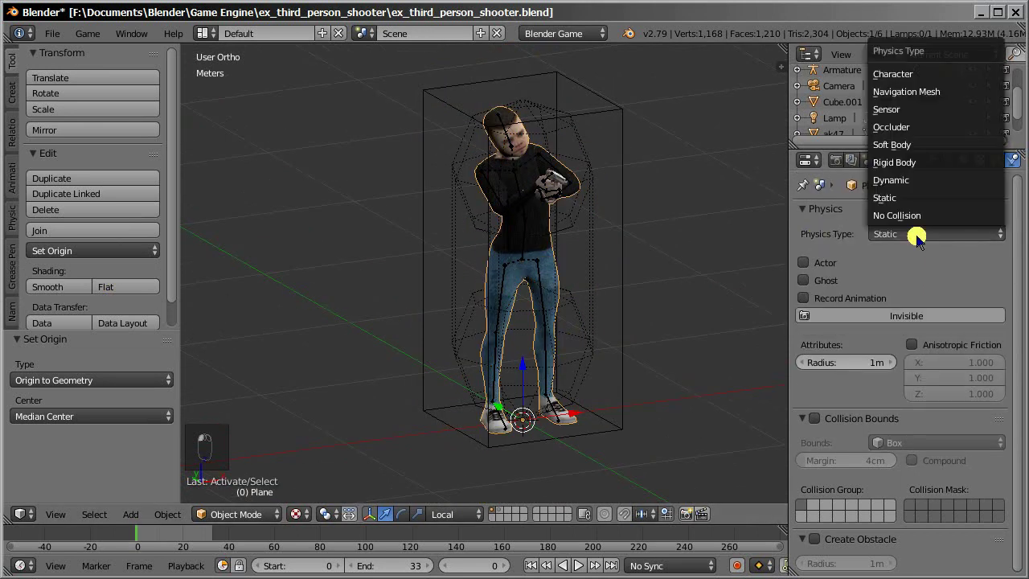
left_click(909, 214)
Check the armature's physics type and set the hand-held gun's physics type to No Collision.
right_click(531, 180)
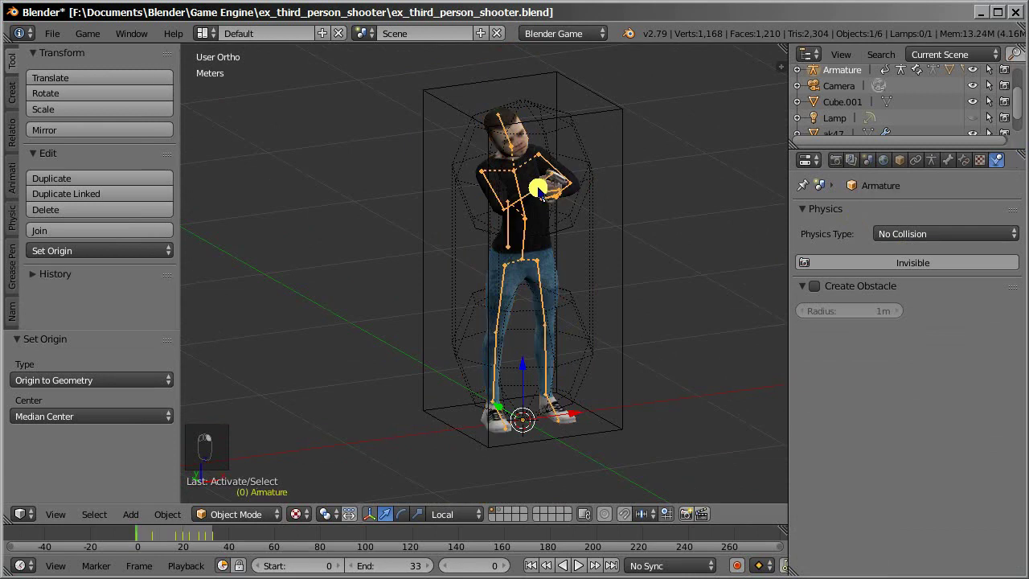
left_click(903, 230)
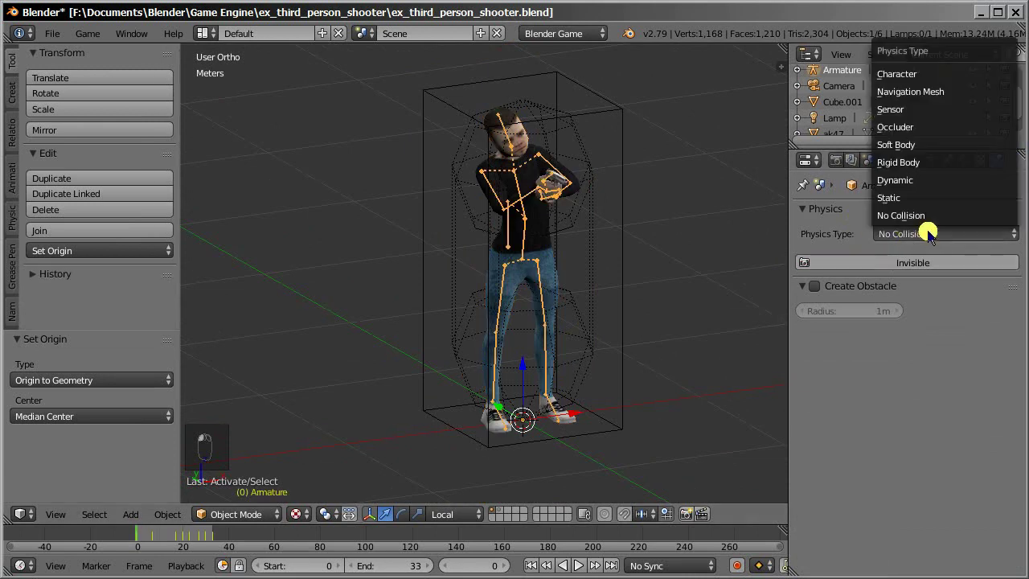
right_click(551, 183)
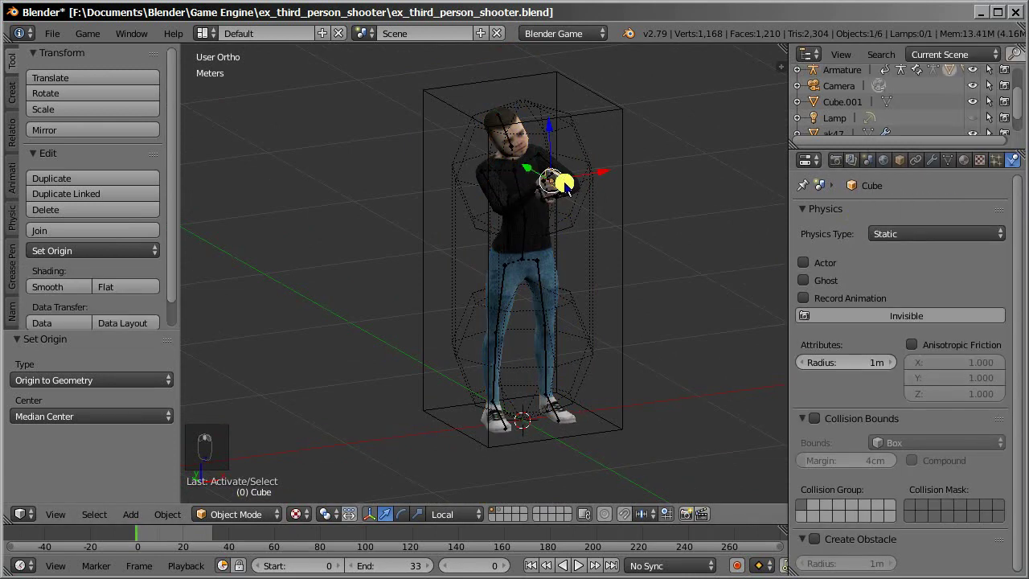
left_click(901, 232)
left_click(902, 214)
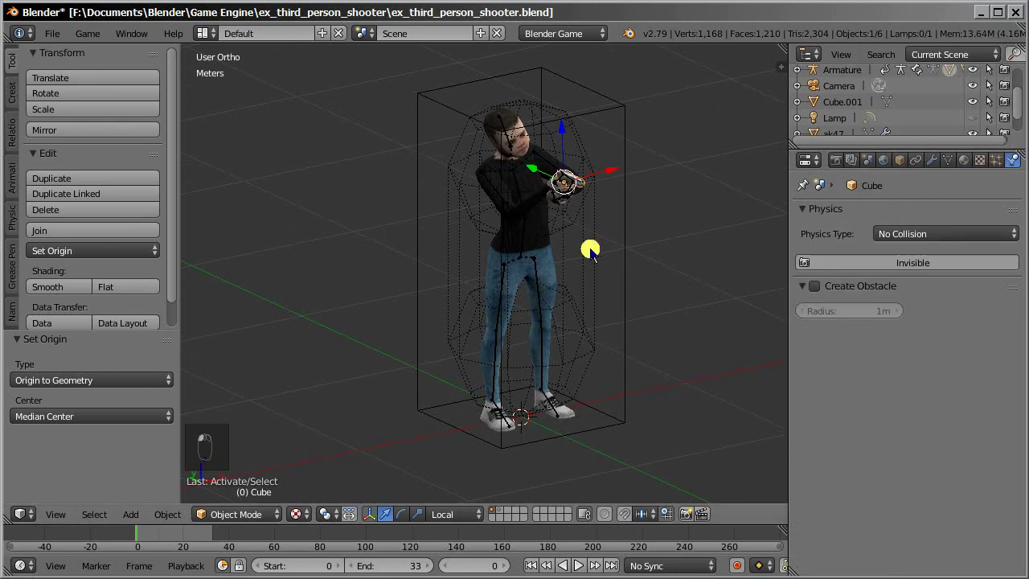
Parent the armature to the collision box using the Object parent type.
middle_click_drag(439, 232, 503, 239)
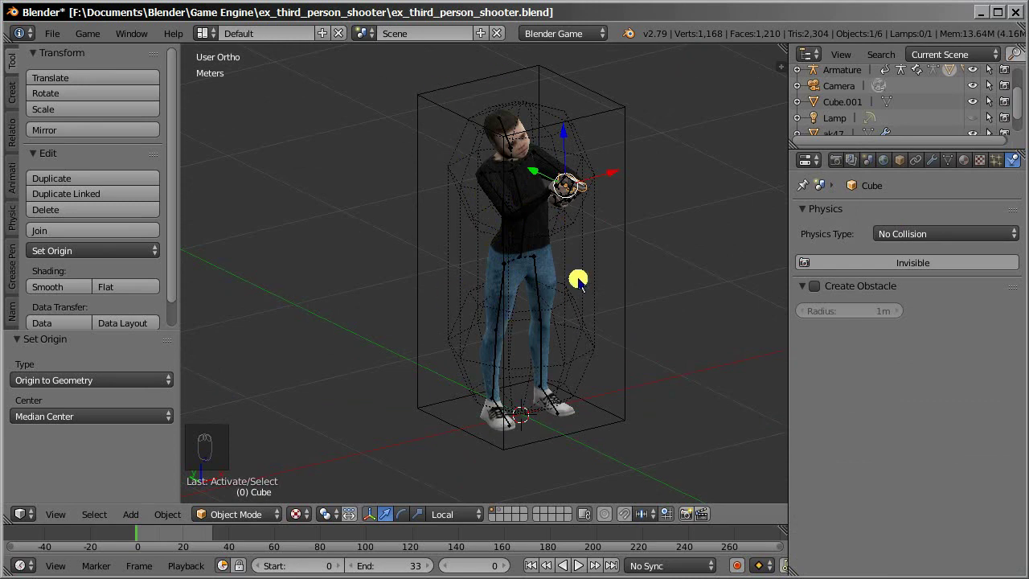
right_click(502, 267)
right_click(502, 267)
right_click(503, 266)
scroll(850, 101, "up", 1)
left_click(842, 86)
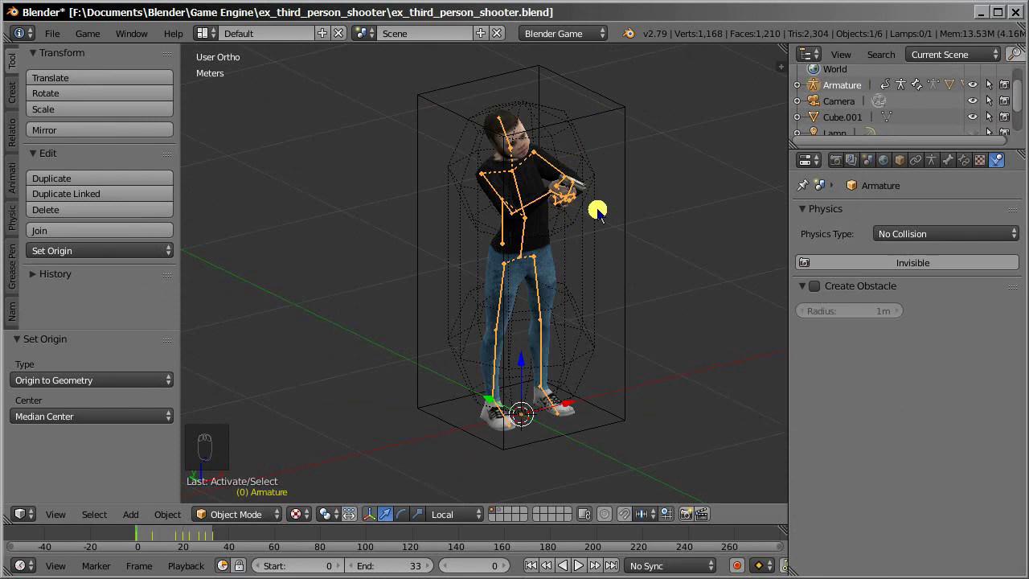
key("g")
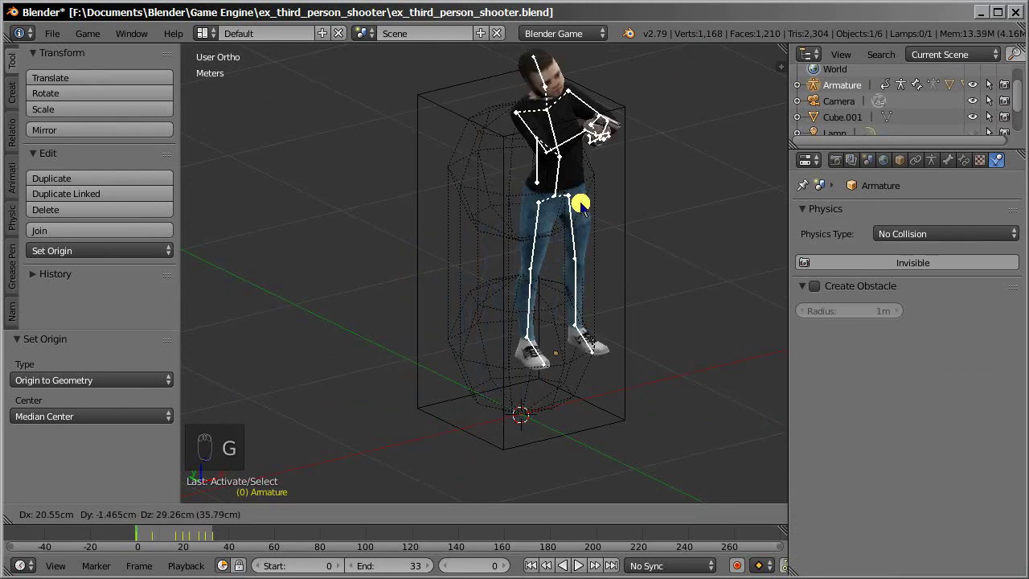
right_click(562, 232)
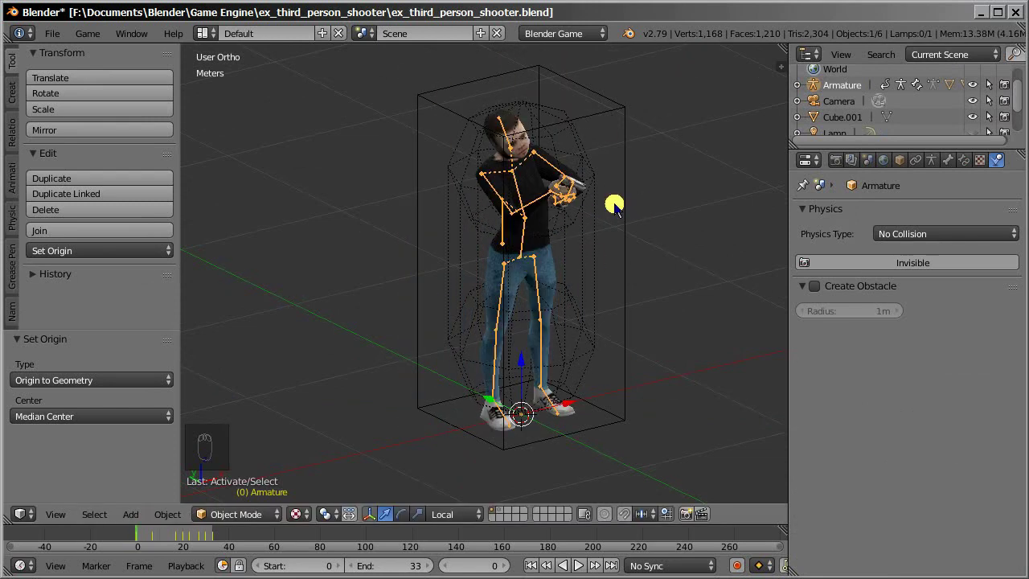
right_click(609, 120, "shift")
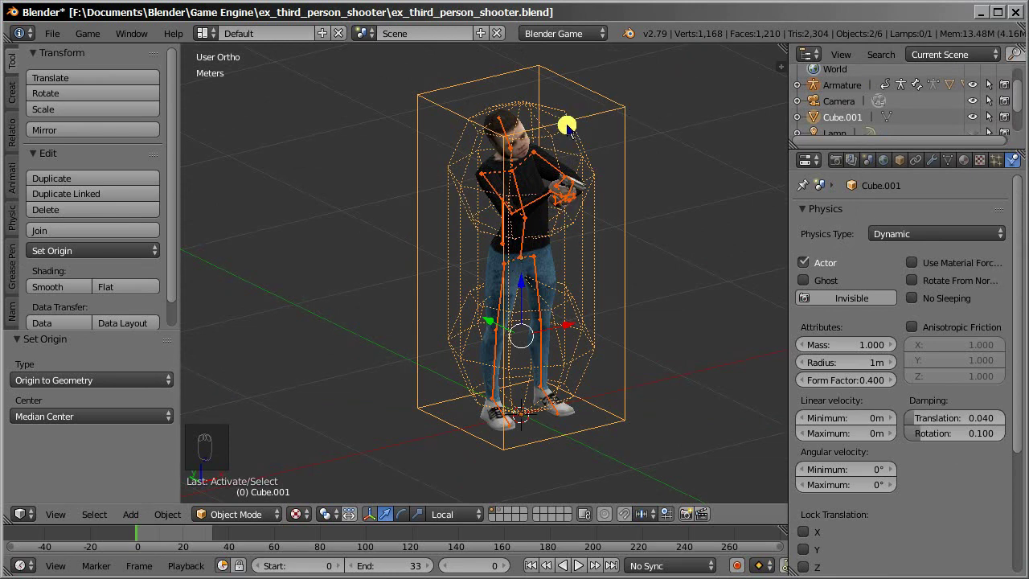
key("ctrl+p")
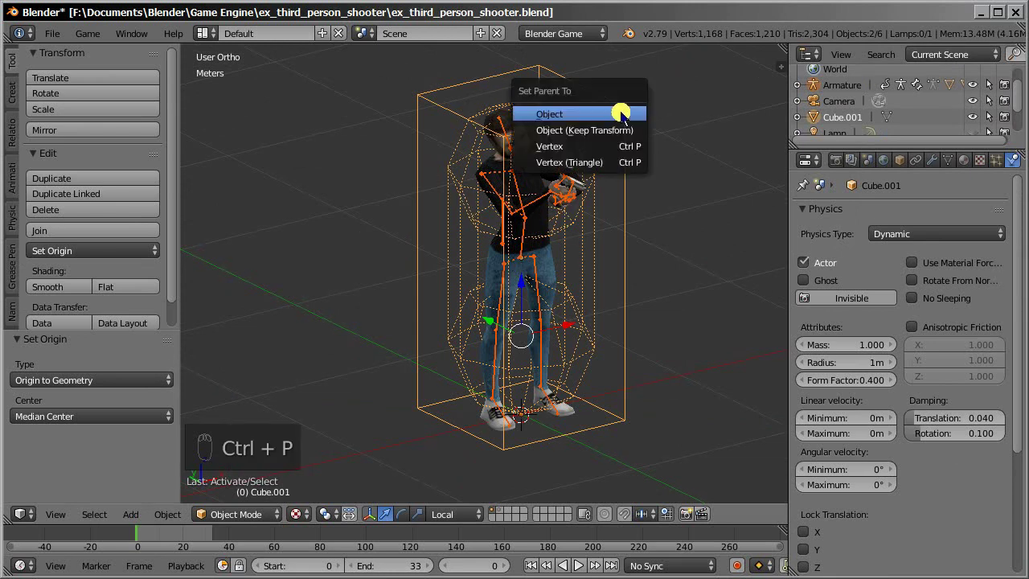
left_click(563, 115)
Test-move the collision box on its own to check that the character follows it, and cancel the move.
right_click(614, 116)
key("g")
right_click(608, 168)
scroll(534, 211, "down", 3)
scroll(535, 211, "up", 2)
middle_click_drag(569, 198, 555, 131, "shift")
middle_click_drag(515, 171, 548, 177)
middle_click_drag(530, 142, 499, 179, "shift")
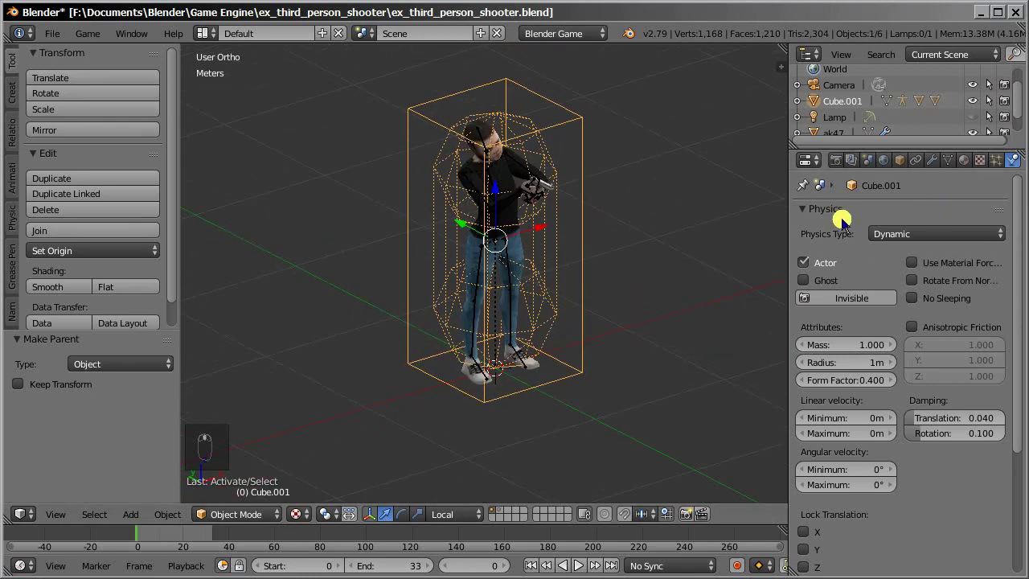
Run and stop the game several times to test how the character and its collision box look in play.
key("p")
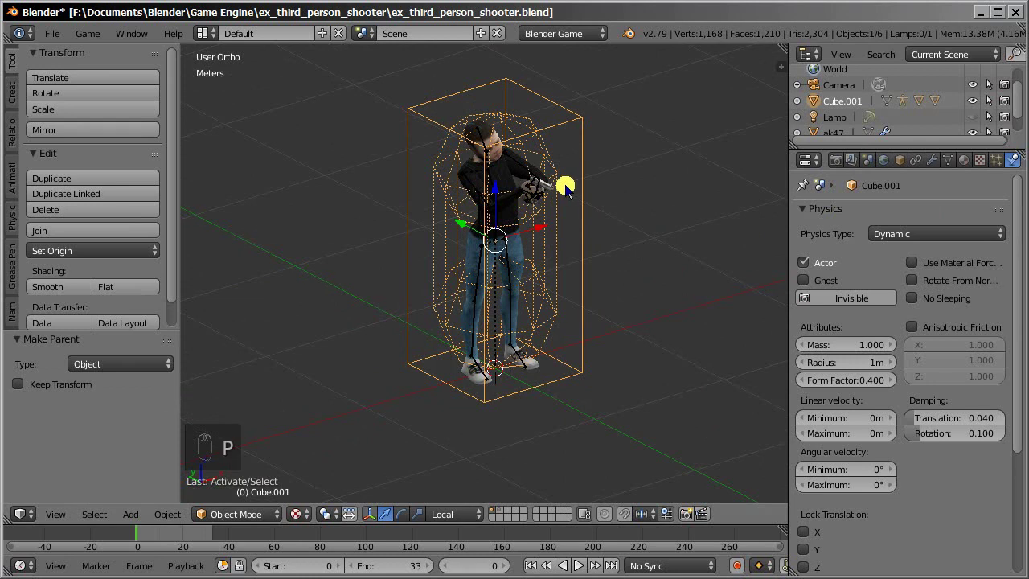
key("Escape")
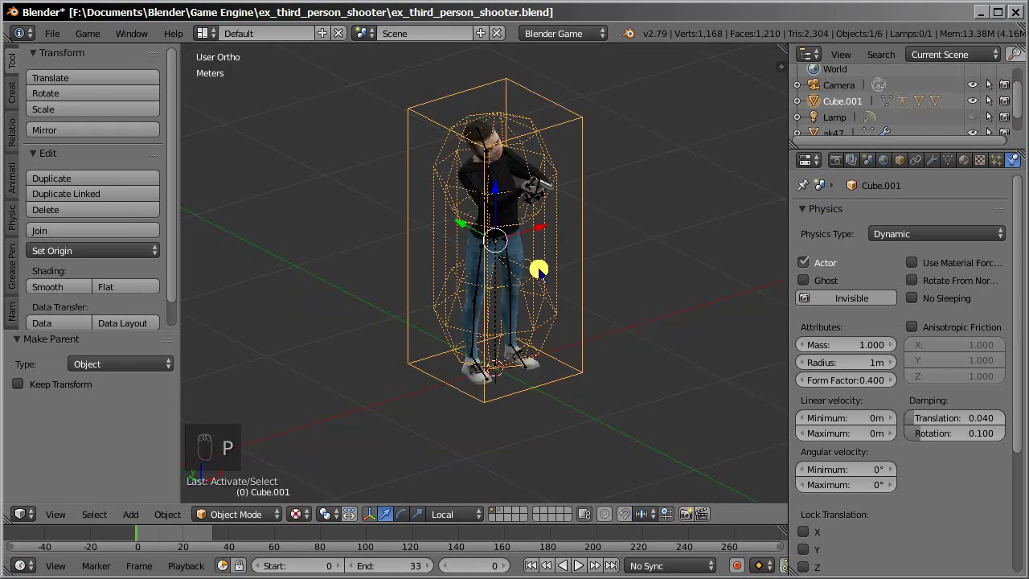
key("p")
key("Escape")
scroll(565, 261, "down", 5)
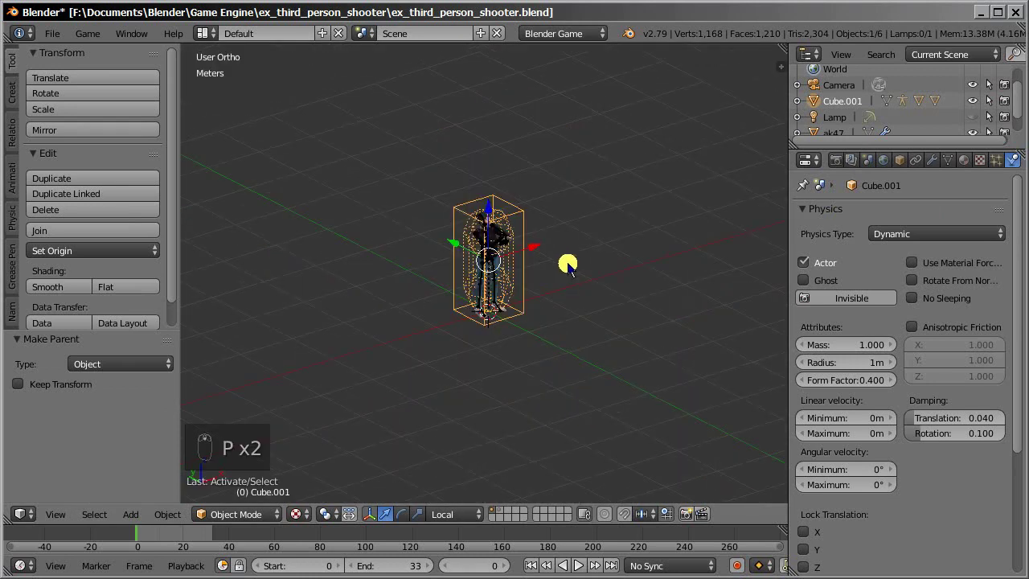
key("p")
key("Escape")
scroll(440, 250, "up", 3)
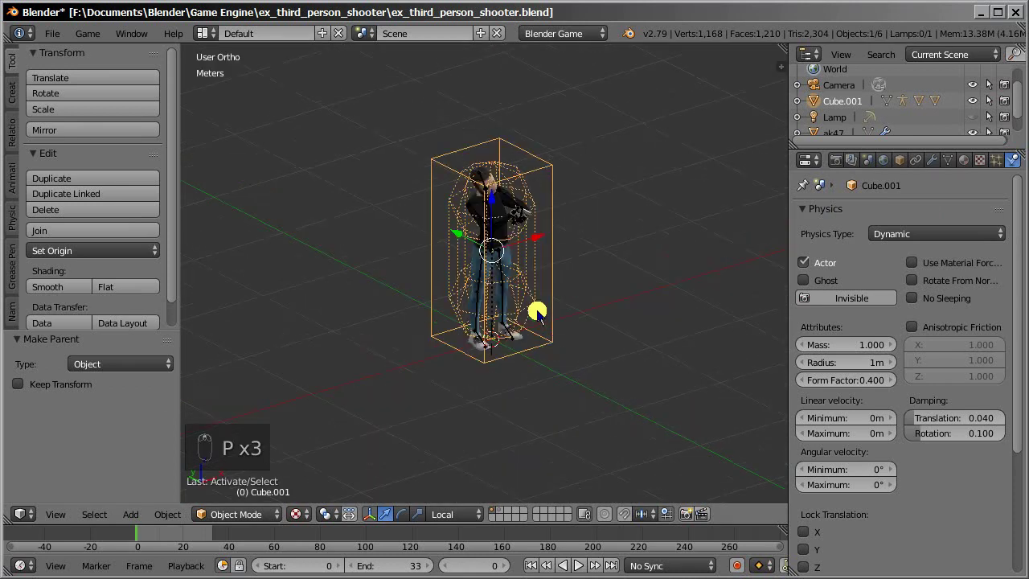
key("p")
key("Escape")
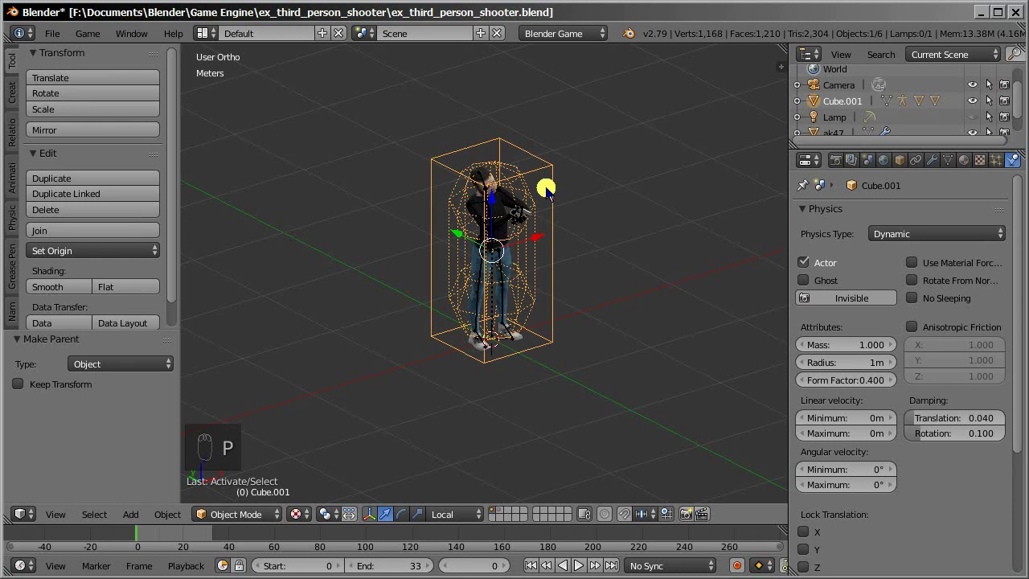
Make the collision box invisible in the game and run the game again to check it.
scroll(546, 191, "up", 1)
left_click(851, 299)
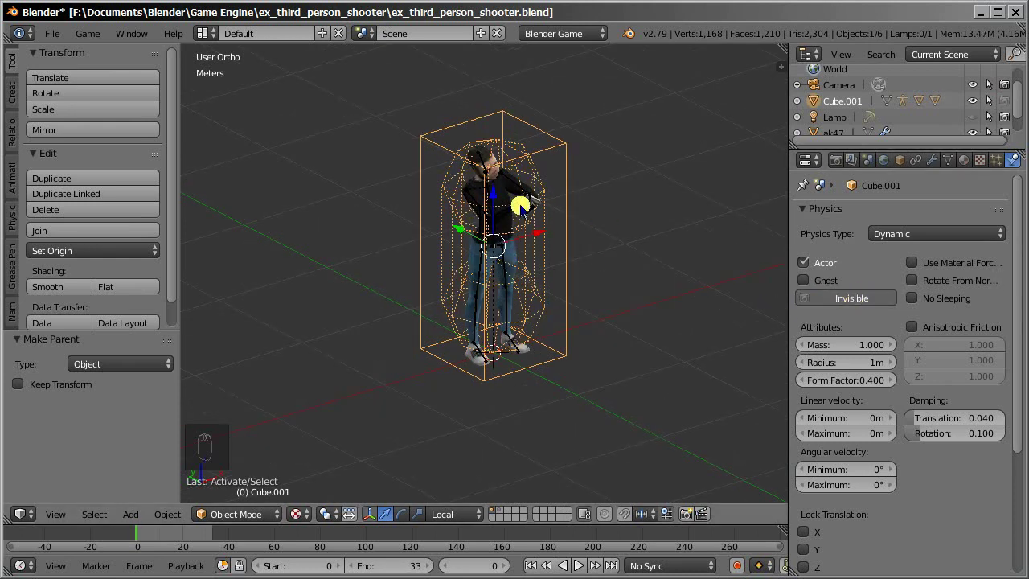
scroll(528, 257, "down", 3)
key("p")
key("Escape")
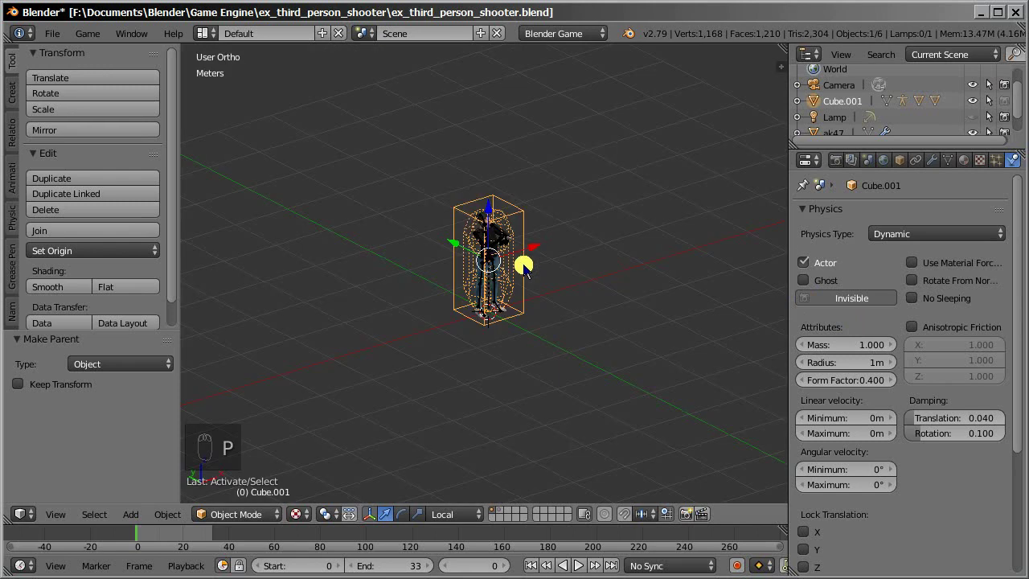
key("p")
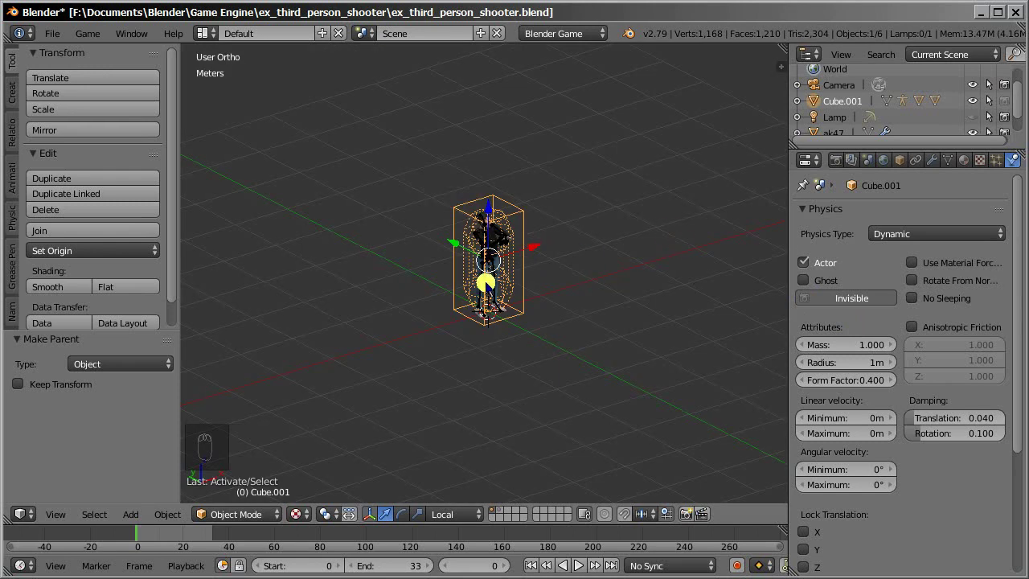
scroll(544, 262, "up", 5)
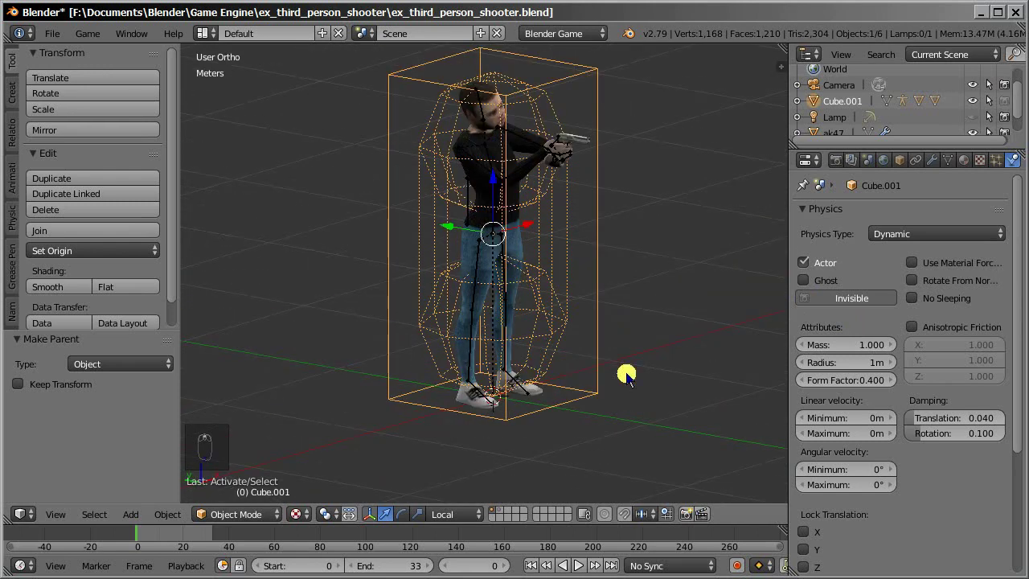
Examine from the front, the right and behind how the capsule collision bounds surround the character.
middle_click_drag(965, 332, 956, 556)
left_click(930, 457)
key("KP_1")
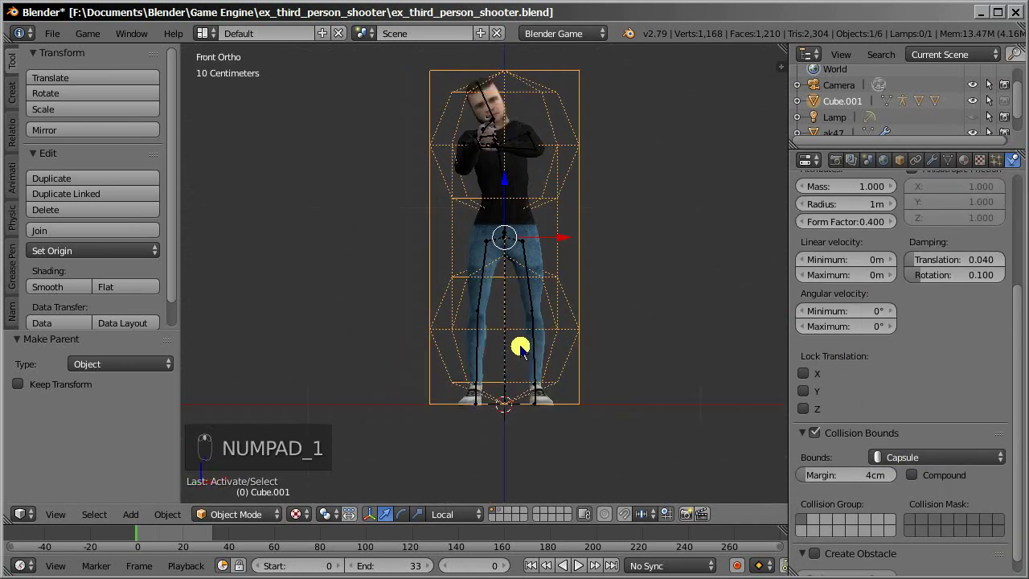
key("KP_3")
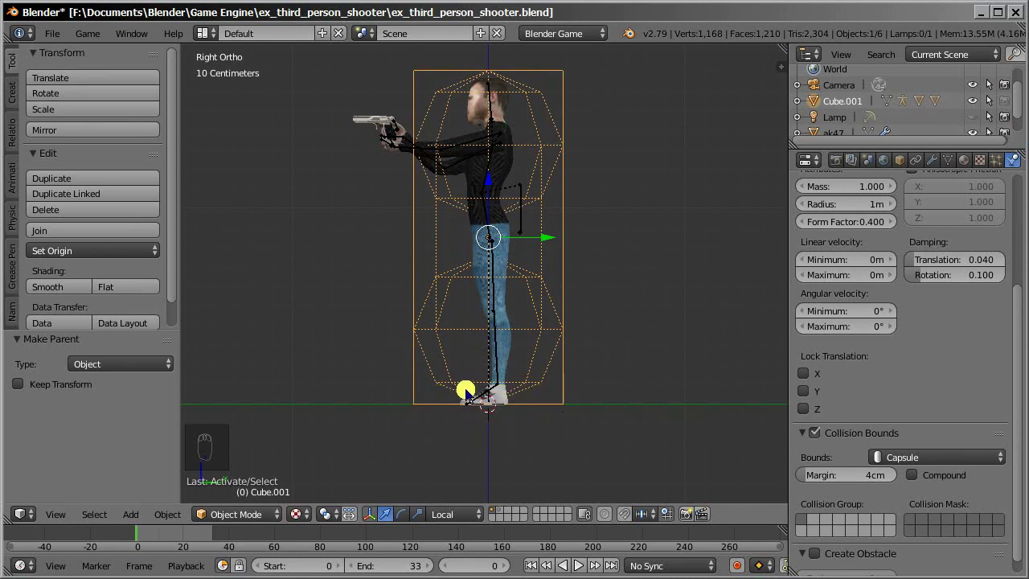
left_click(908, 456)
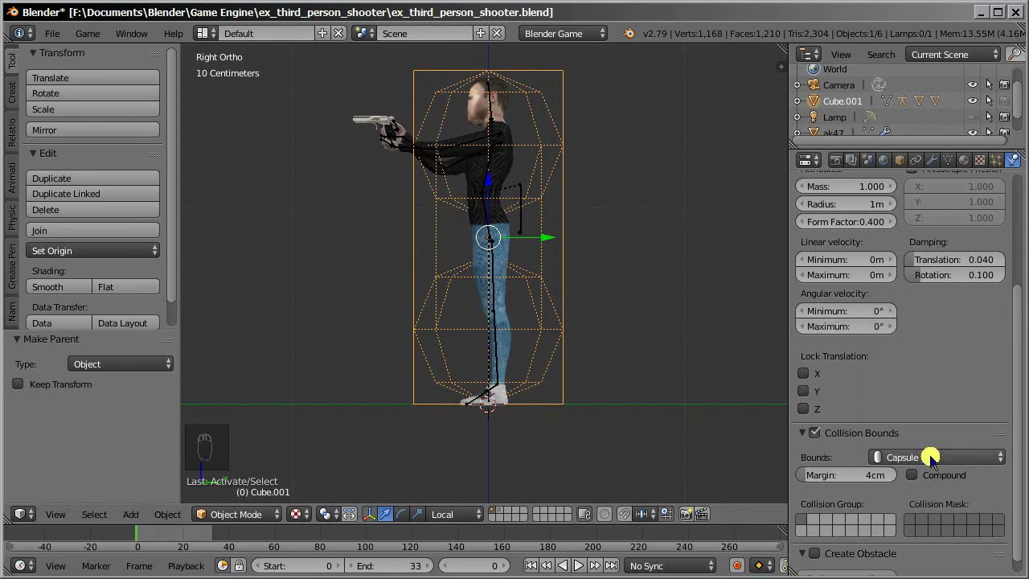
middle_click_drag(416, 185, 617, 224)
middle_click_drag(380, 204, 528, 222)
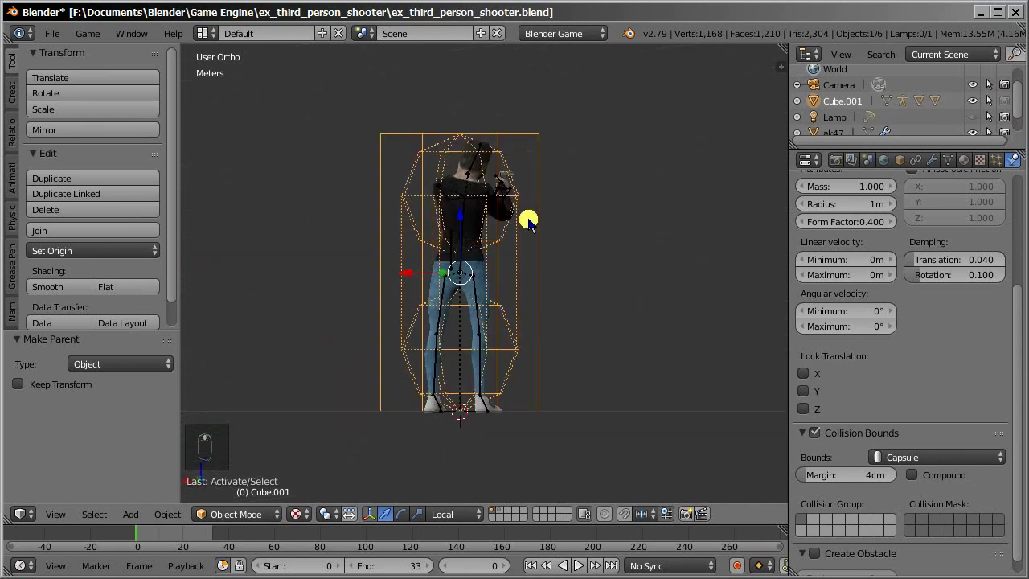
Undo the latest operations and align the camera to a back view with the character offset to the left.
key("ctrl+z")
key("ctrl+z")
key("ctrl+z")
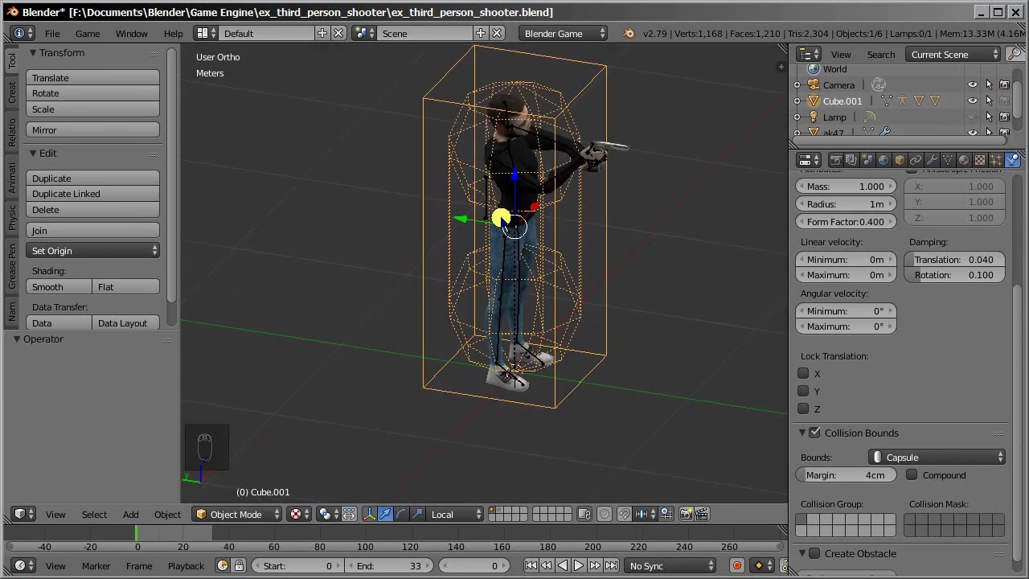
middle_click_drag(584, 187, 508, 171)
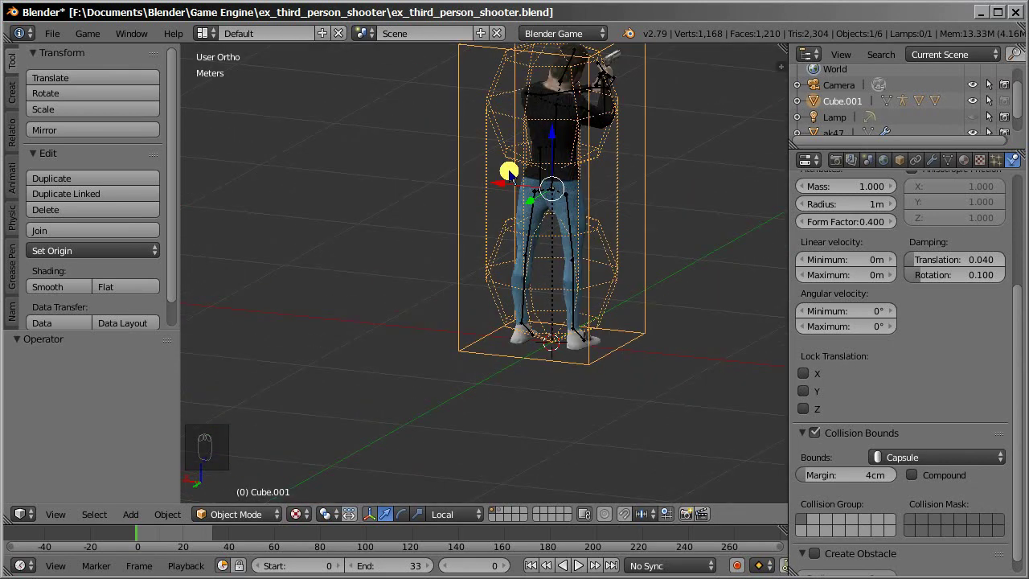
key("ctrl+KP_1")
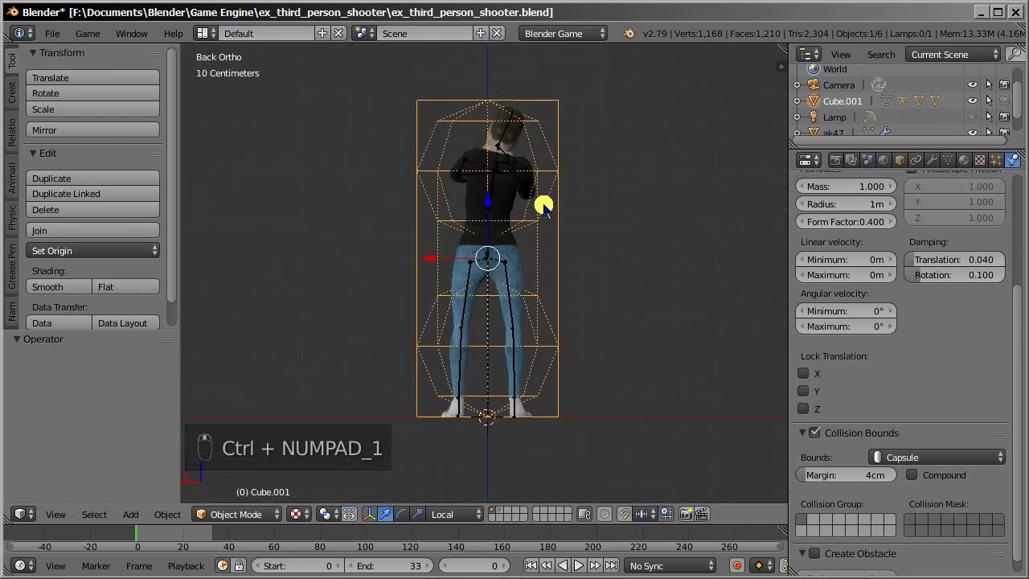
middle_click_drag(433, 187, 512, 165, "shift")
scroll(512, 165, "down", 2)
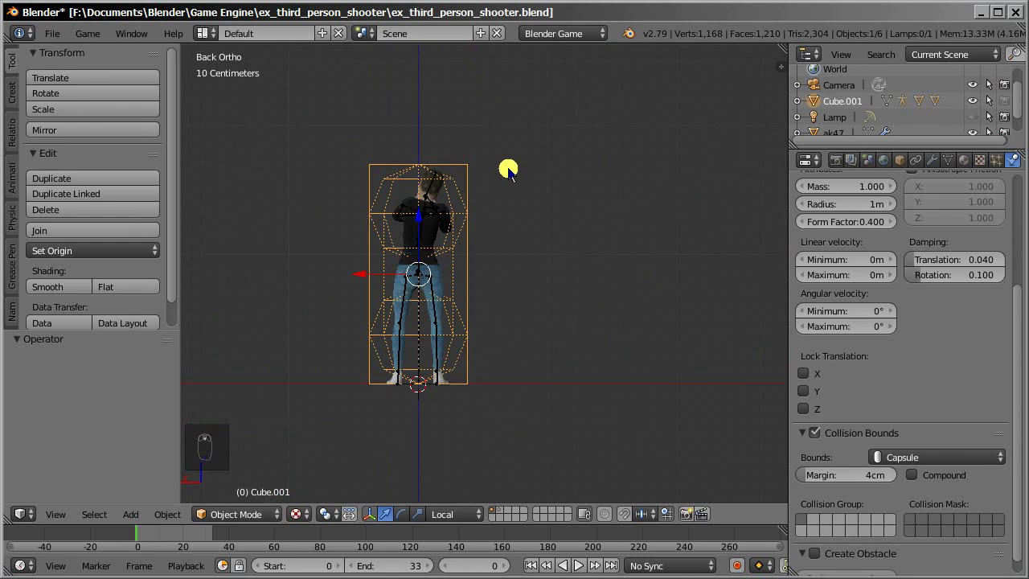
key("ctrl+alt+KP_0")
Move the camera about -9.24 cm along global X and about 38.6 cm along global Z.
right_click(547, 180)
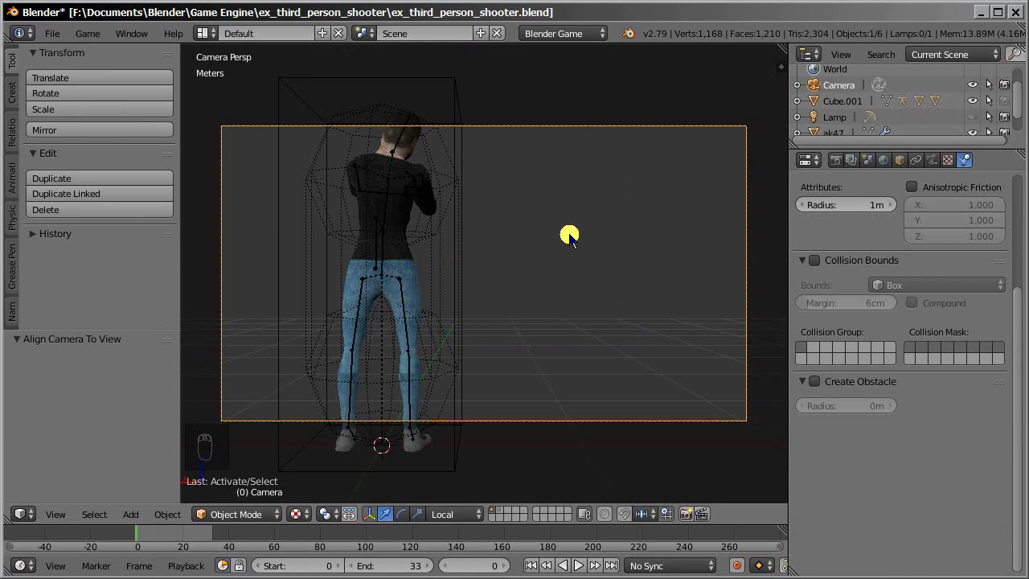
key("g")
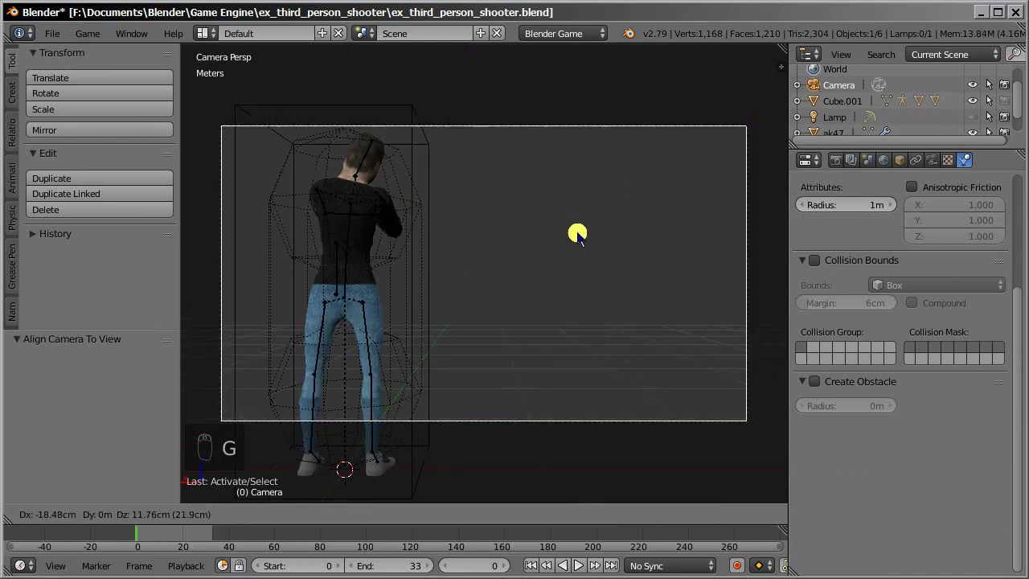
key("x")
left_click(564, 234)
key("g")
key("z")
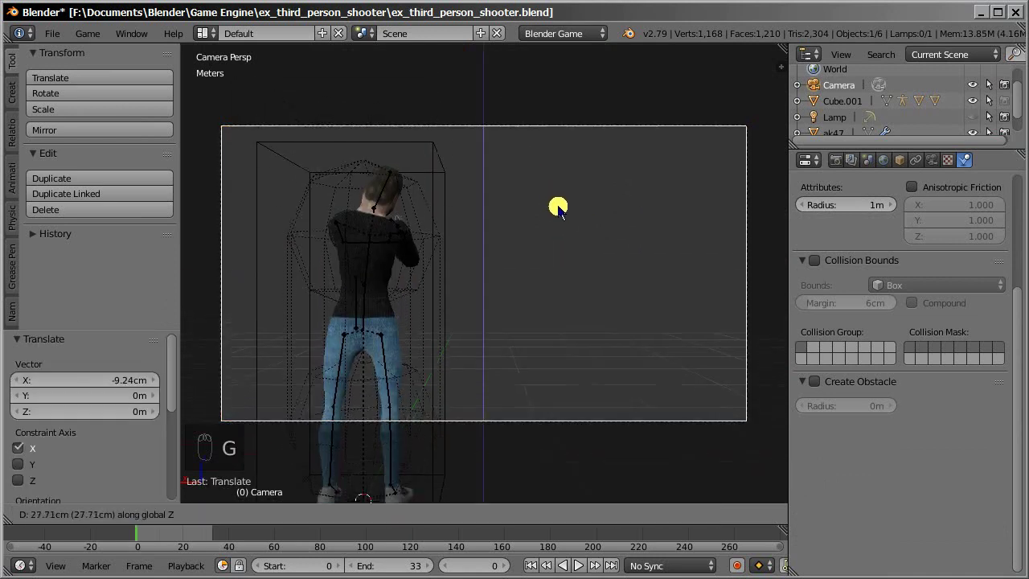
left_click(558, 198)
Move the camera -54.6 cm along global Y and 3.36 cm along global X.
key("g")
key("y")
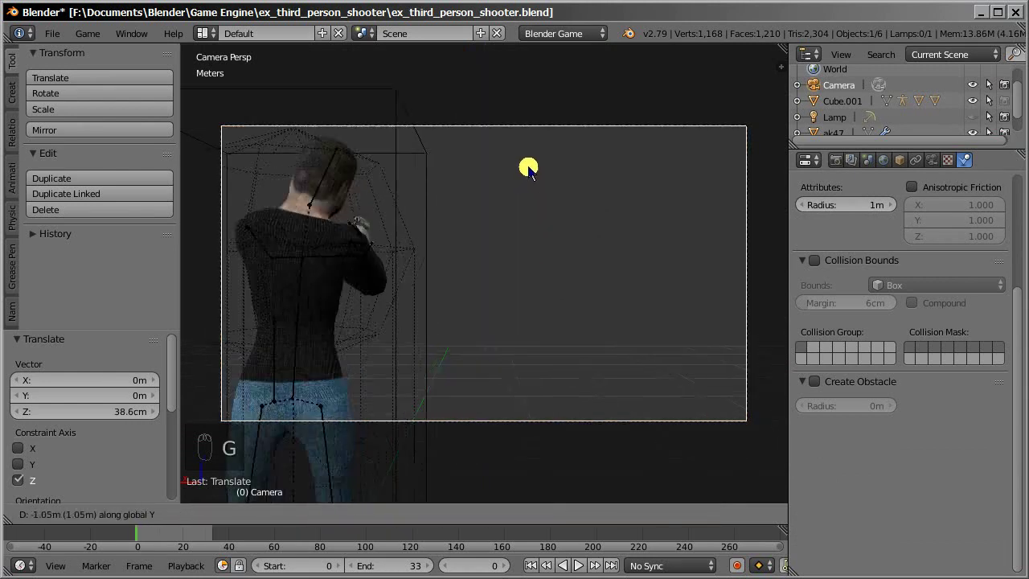
left_click(530, 186)
key("g")
key("x")
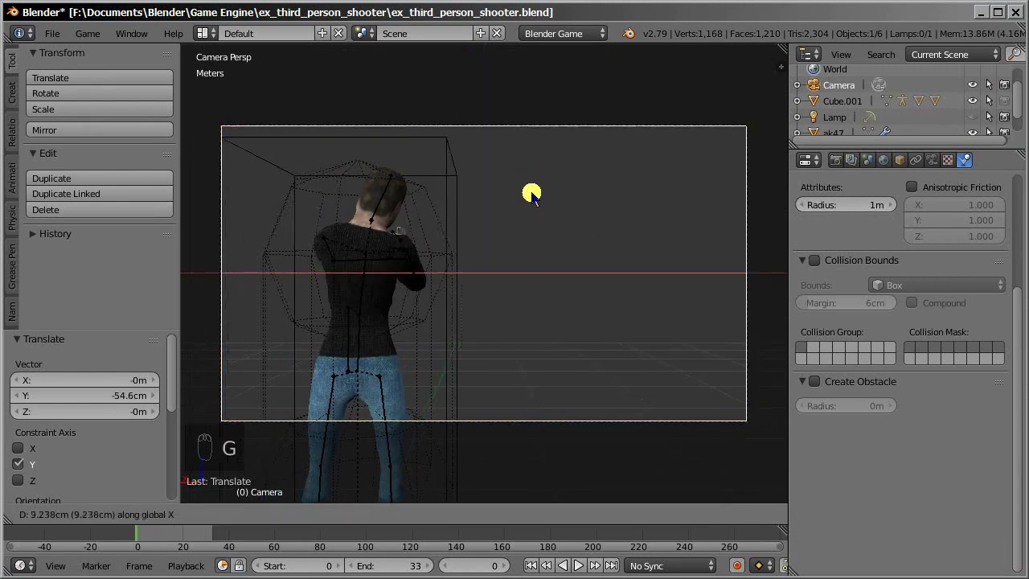
left_click(643, 253)
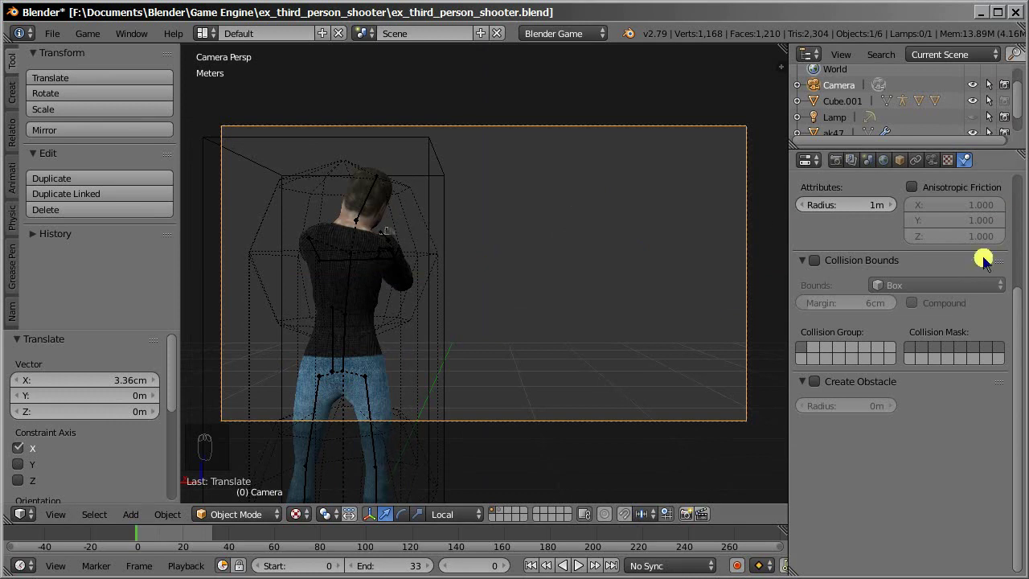
Set the camera's physics type to No Collision.
scroll(1003, 278, "up", 5)
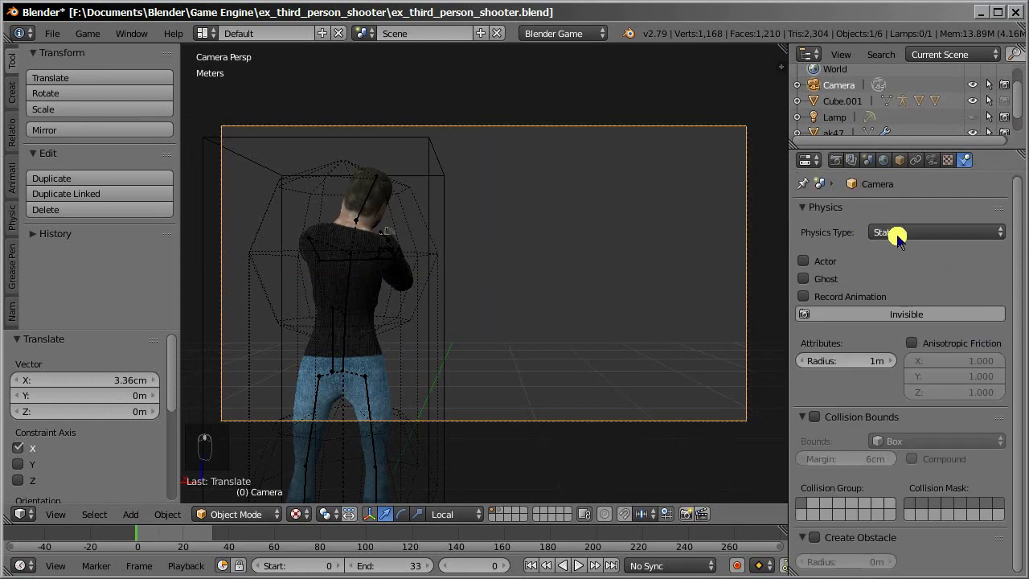
left_click(900, 231)
left_click(897, 213)
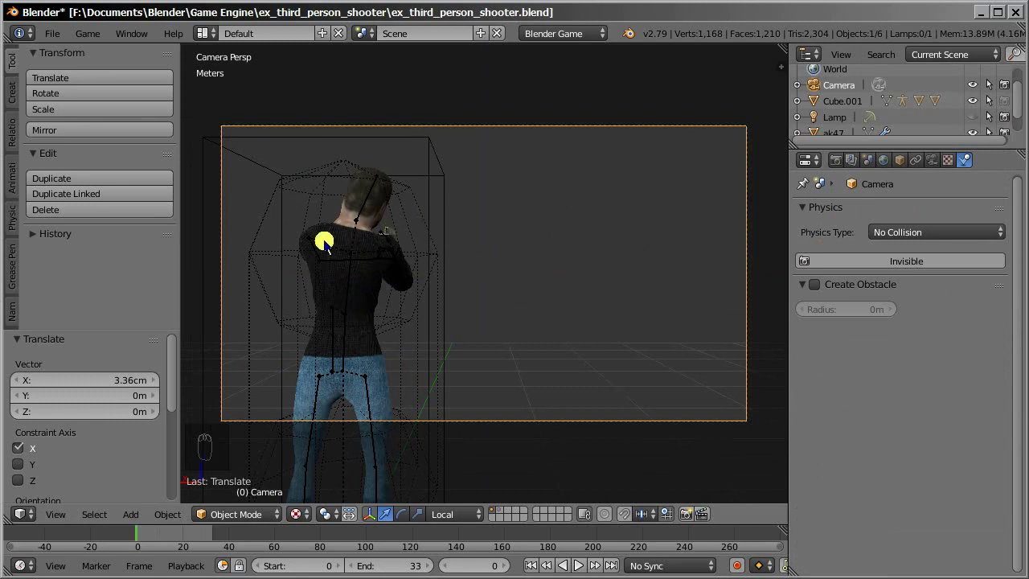
Parent the camera to the character's collision box as Object.
right_click(415, 190)
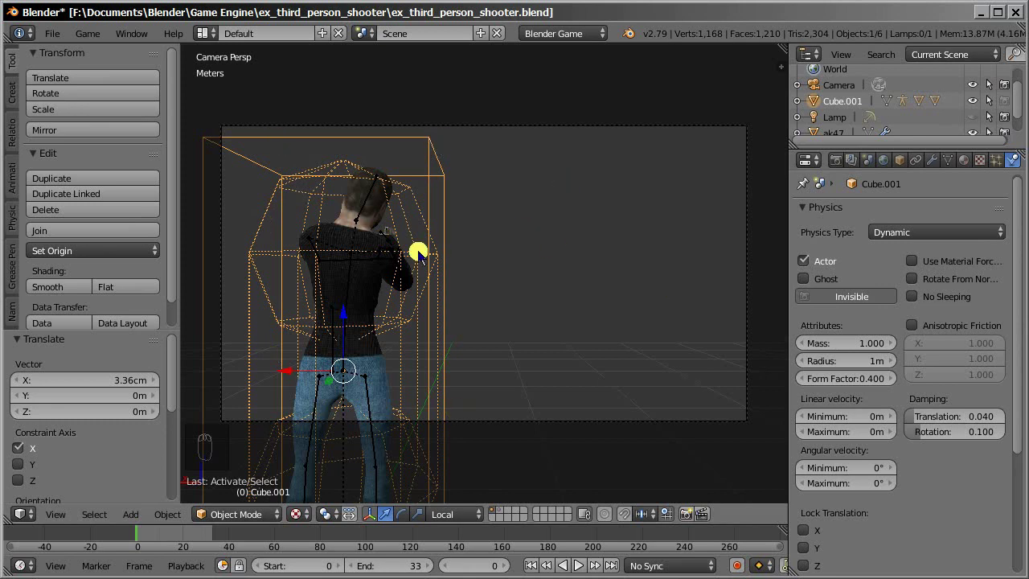
key("KP_3")
middle_click_drag(420, 190, 452, 230)
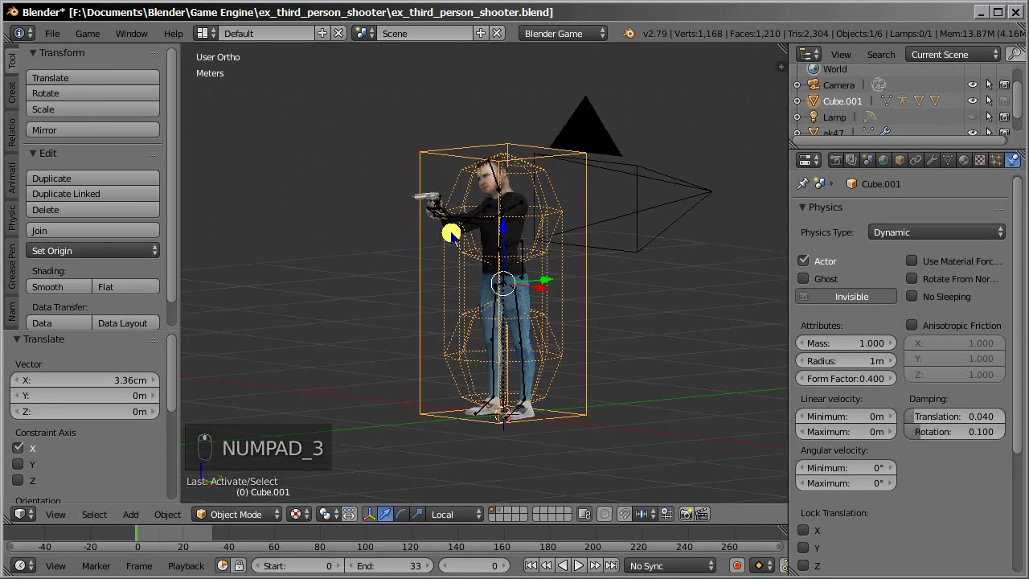
key("shift+c")
mouse_move(542, 187)
middle_mouse_down()
mouse_move(493, 177)
mouse_move(563, 172)
mouse_move(544, 198)
middle_mouse_up()
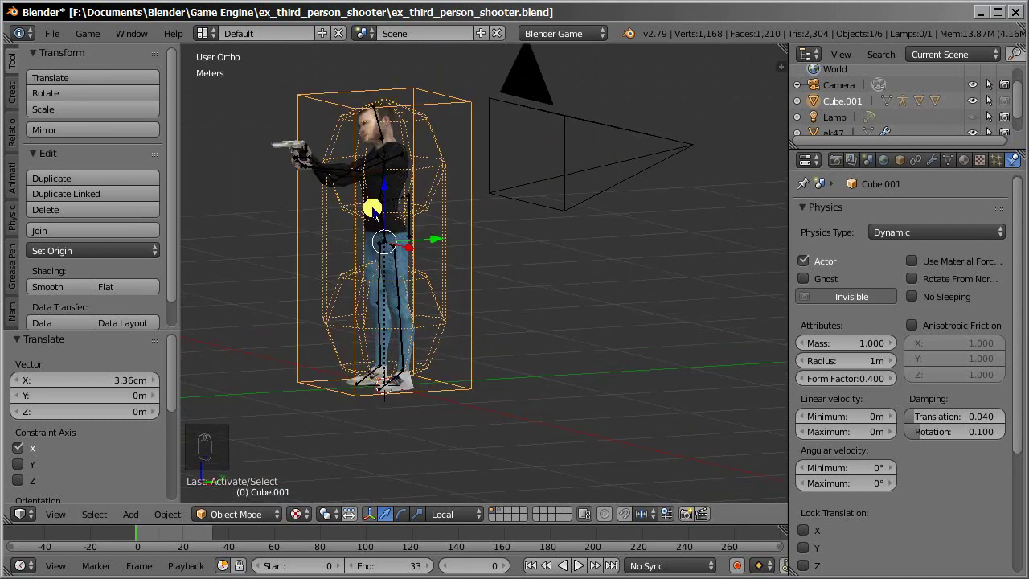
middle_click_drag(372, 208, 602, 159)
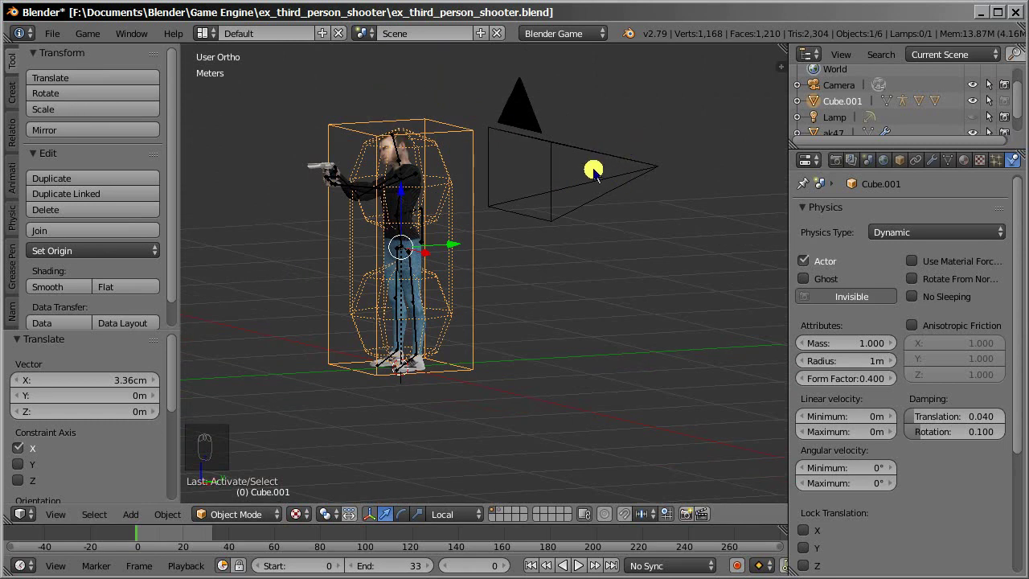
right_click(565, 143)
right_click(474, 171, "shift")
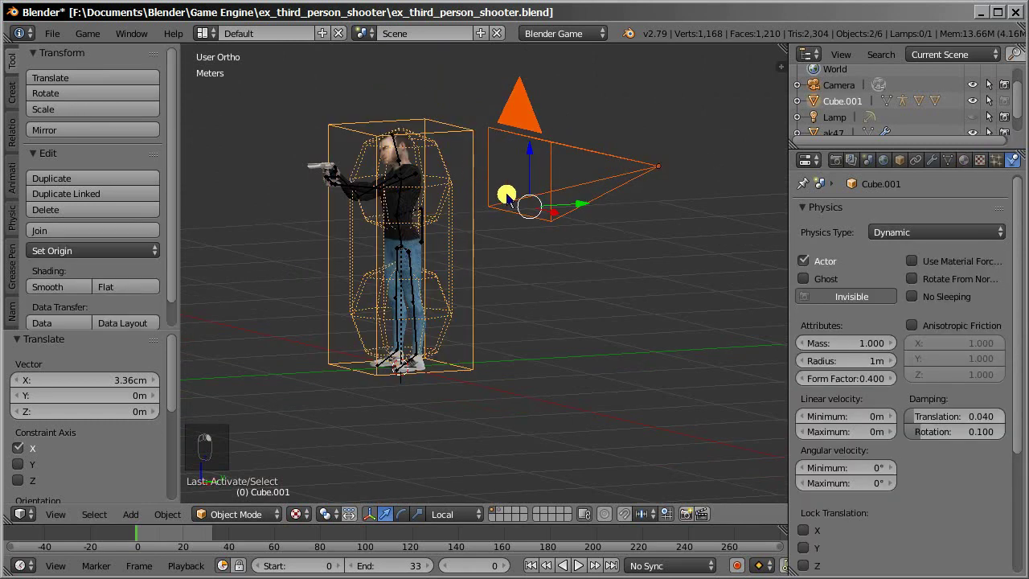
key("ctrl+p")
left_click(502, 198)
Trial-rotate the collision box about global Z to test the camera parenting, and cancel the rotation.
right_click(457, 188)
mouse_move(597, 201)
middle_mouse_down()
mouse_move(616, 207)
mouse_move(546, 207)
mouse_move(599, 210)
middle_mouse_up()
key("r")
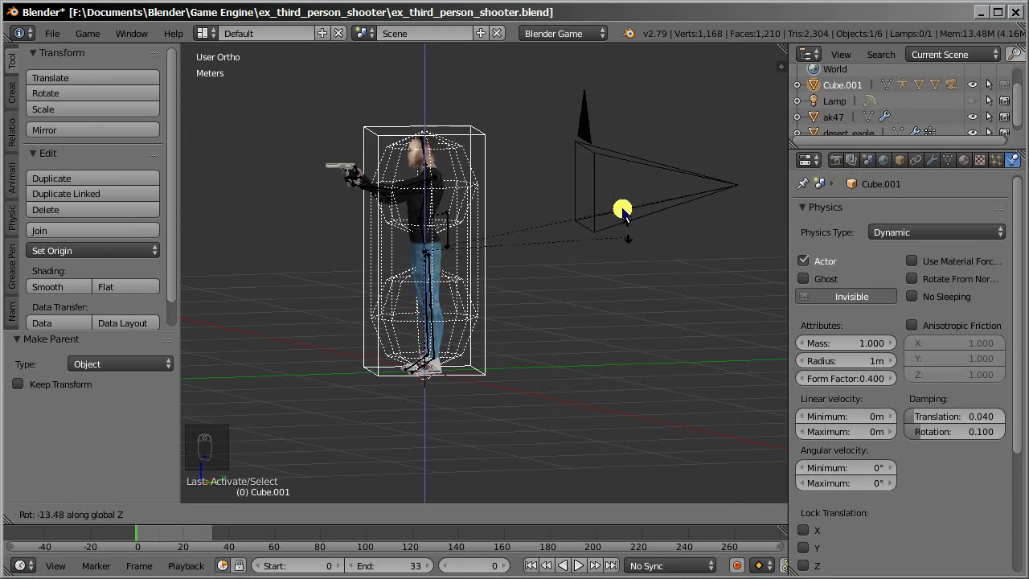
right_click(536, 148)
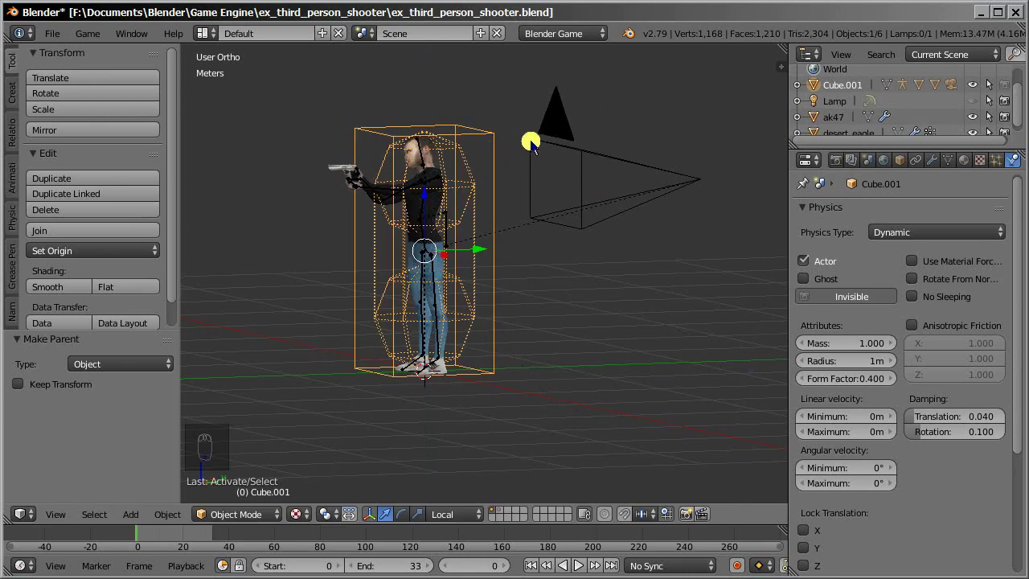
key("r")
key("z")
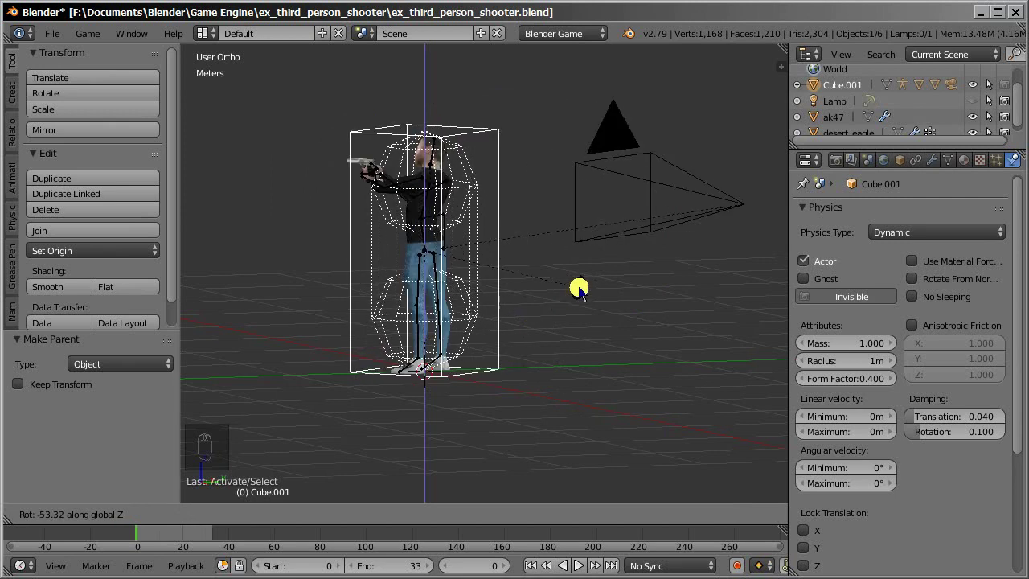
right_click(654, 229)
Trial-rotate the collision box about global X to see how the camera tilts with it, and cancel the rotation.
middle_click_drag(482, 173, 504, 256)
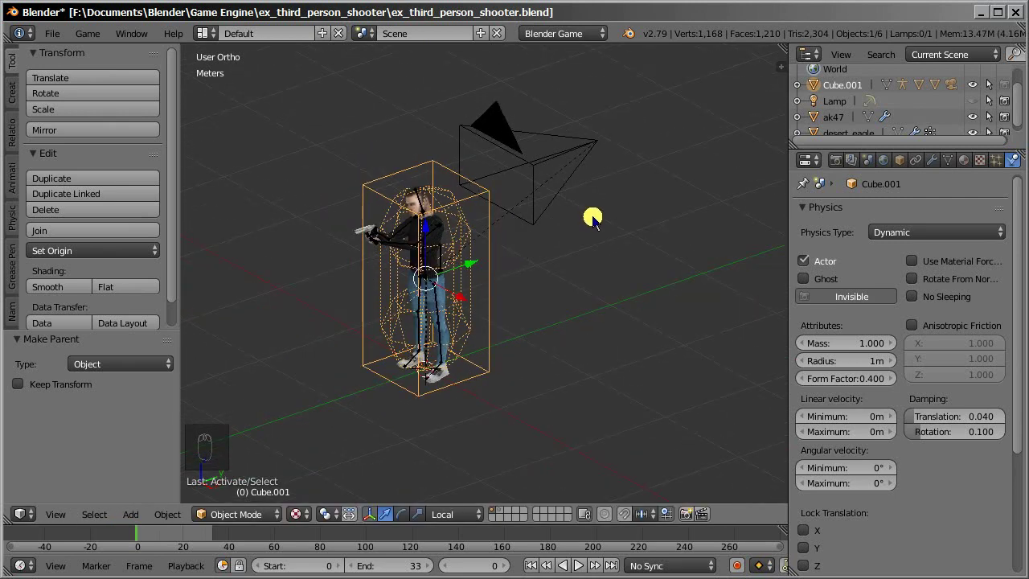
key("r")
key("z")
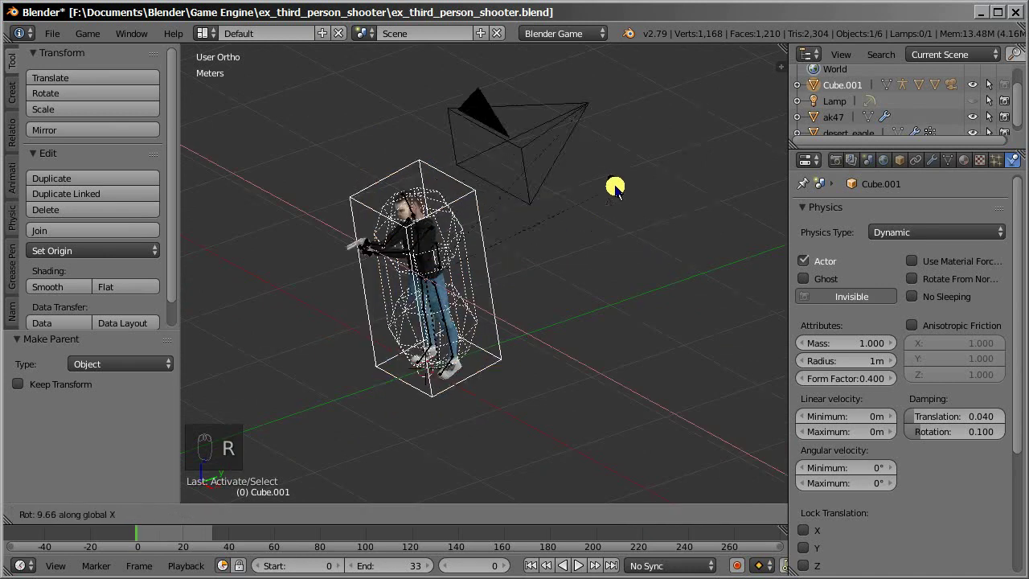
right_click(633, 298)
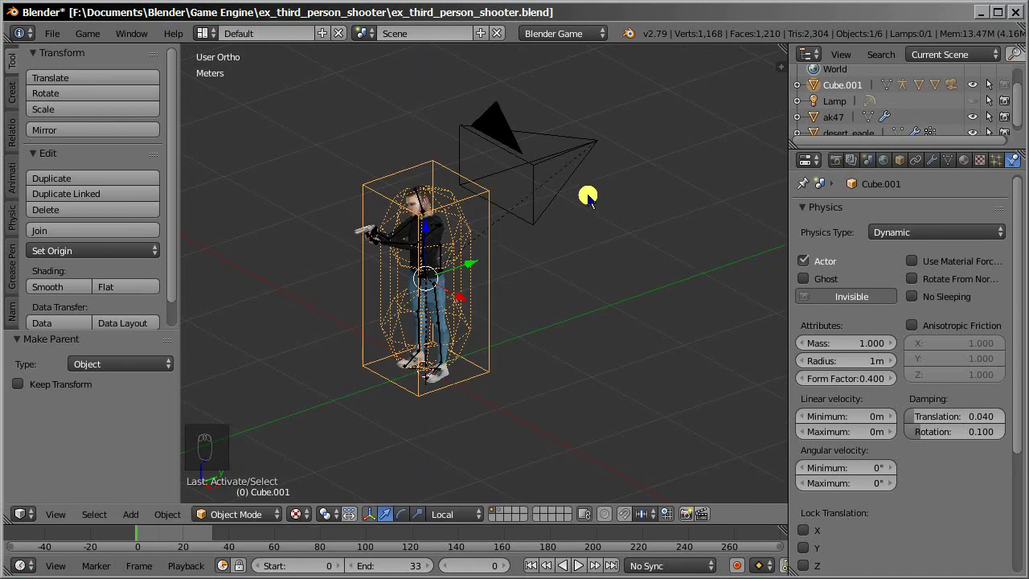
key("r")
key("x")
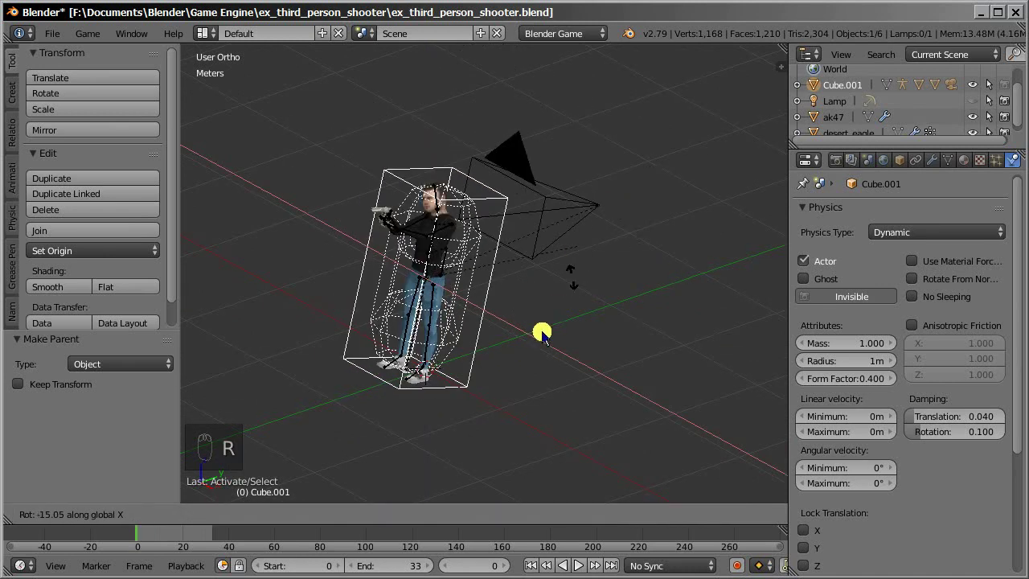
right_click(587, 195)
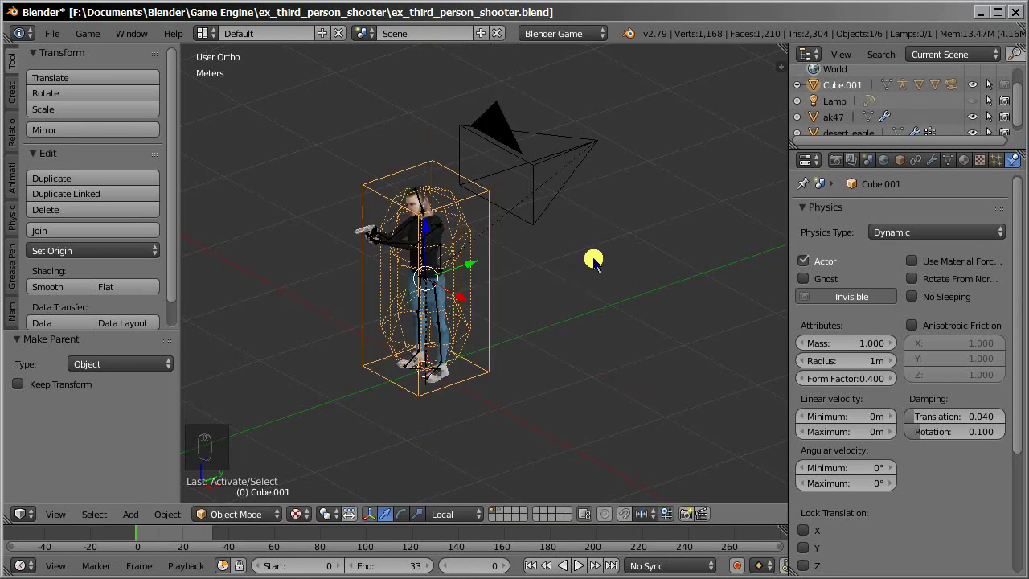
Add a Plain Axes empty at the character's feet.
middle_click_drag(424, 278, 505, 299)
key("shift+a")
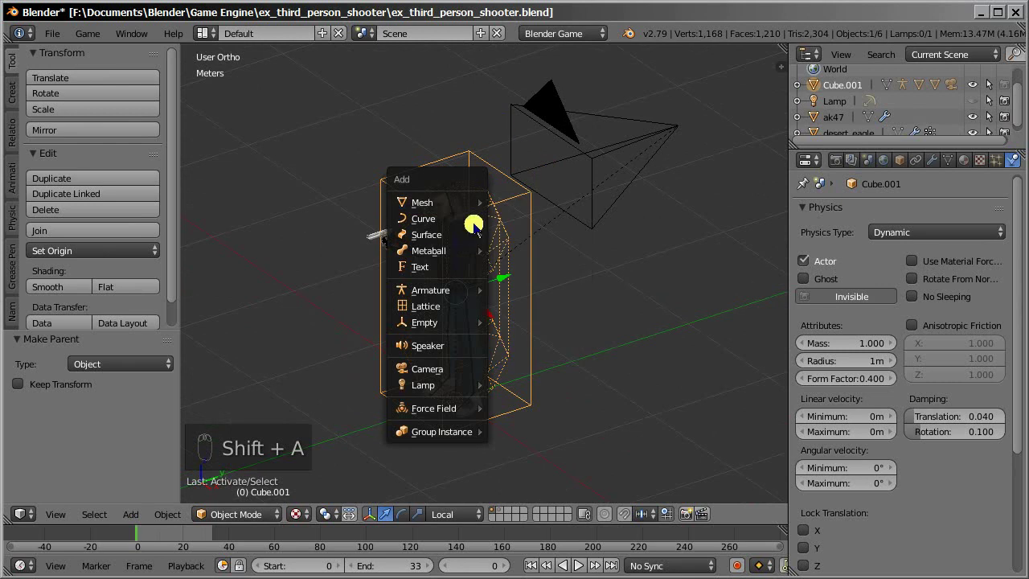
key("shift+a")
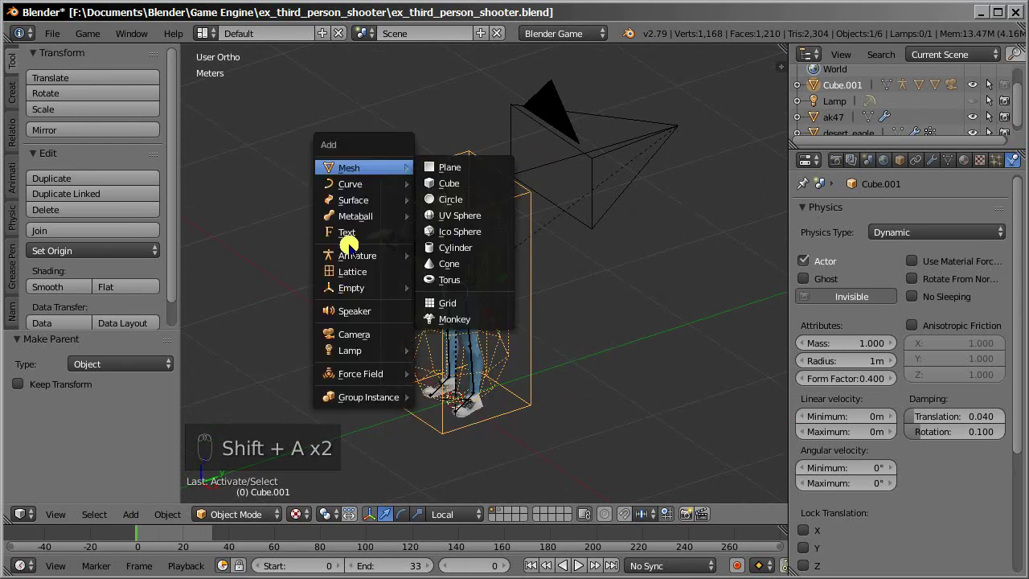
key("shift+a")
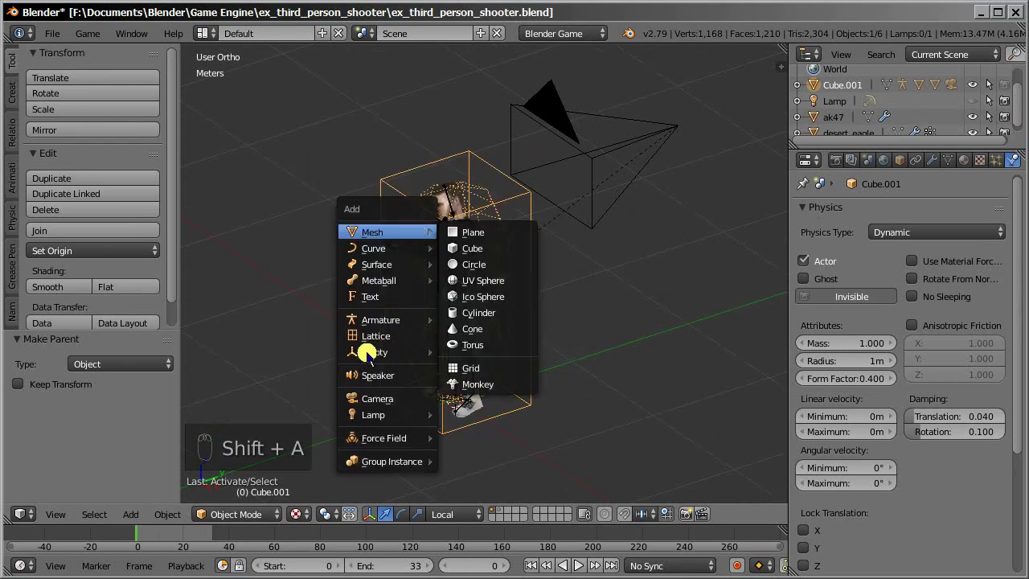
mouse_move(368, 352)
left_click(485, 349)
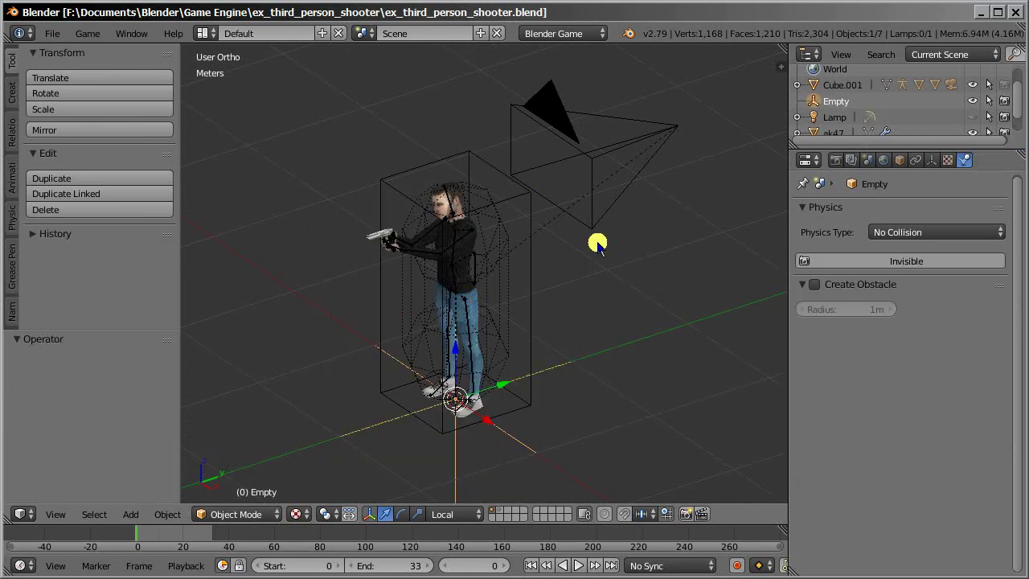
Raise the empty about 1.44 m along Z to the character's neck, and check its position from the front.
key("KP_3")
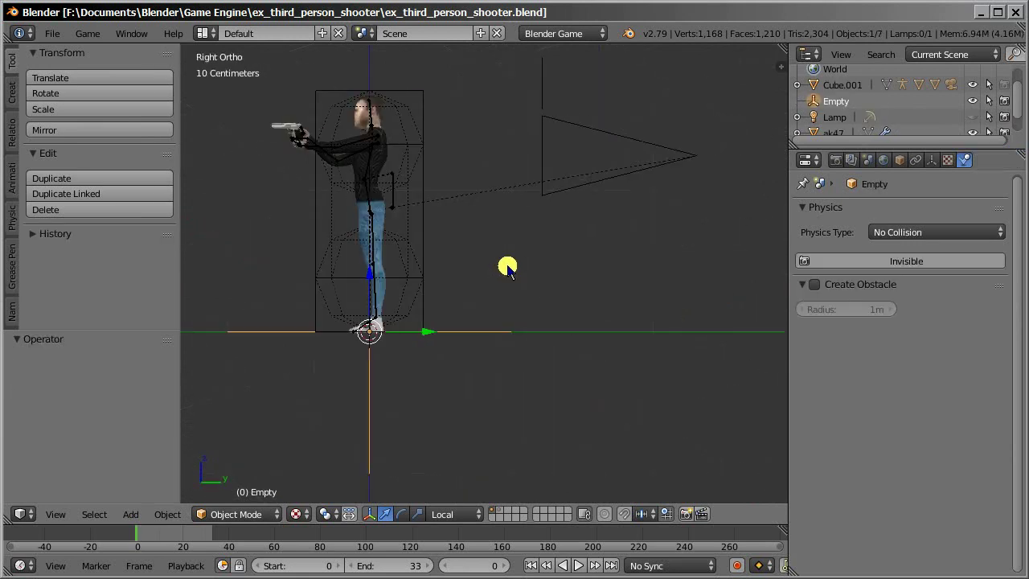
left_click_drag(487, 334, 469, 127)
key("KP_1")
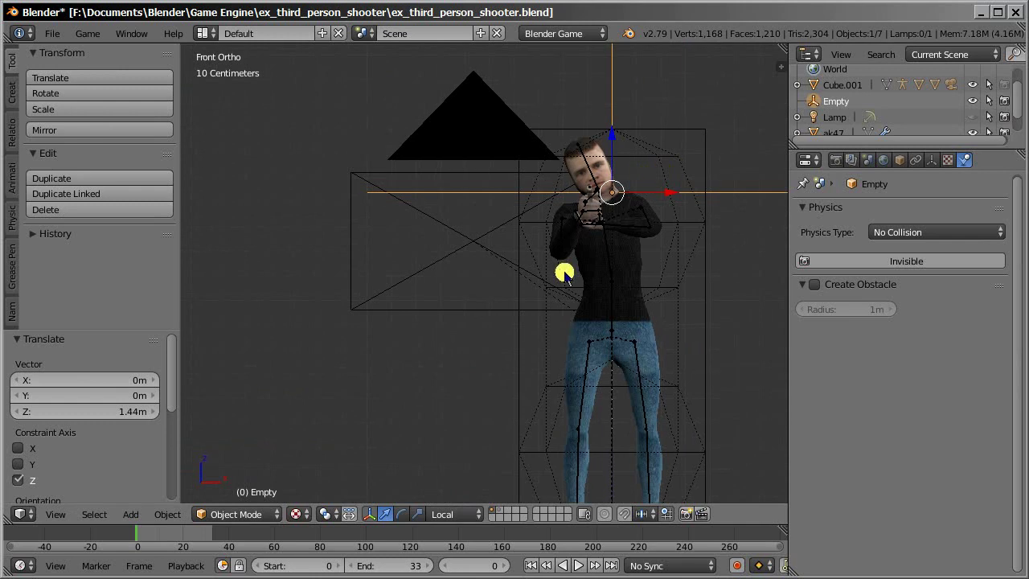
Turn on the X-Ray and Name display options for the empty.
left_click(932, 159)
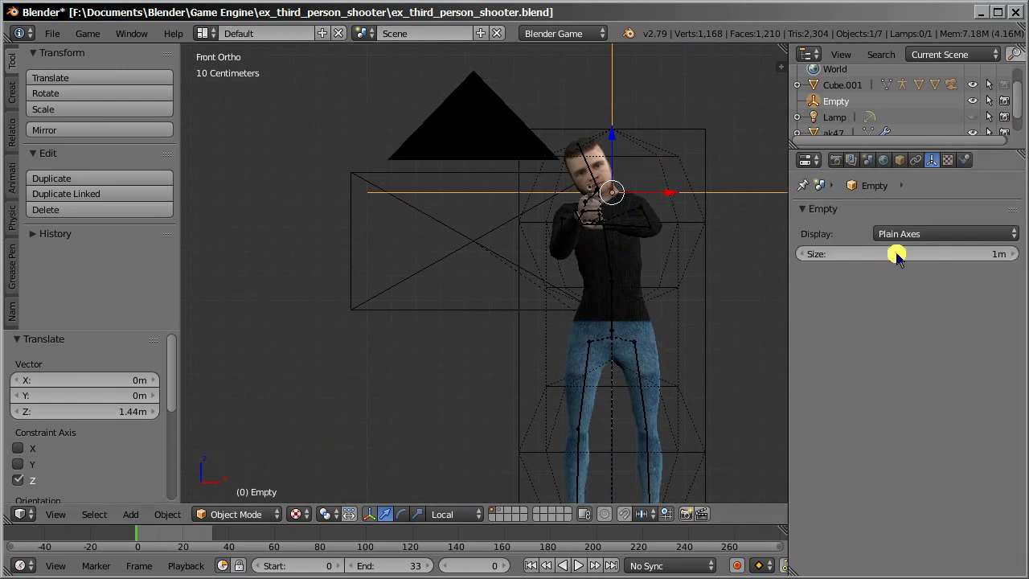
middle_click_drag(747, 165, 547, 228)
left_click(899, 159)
scroll(860, 322, "down", 6)
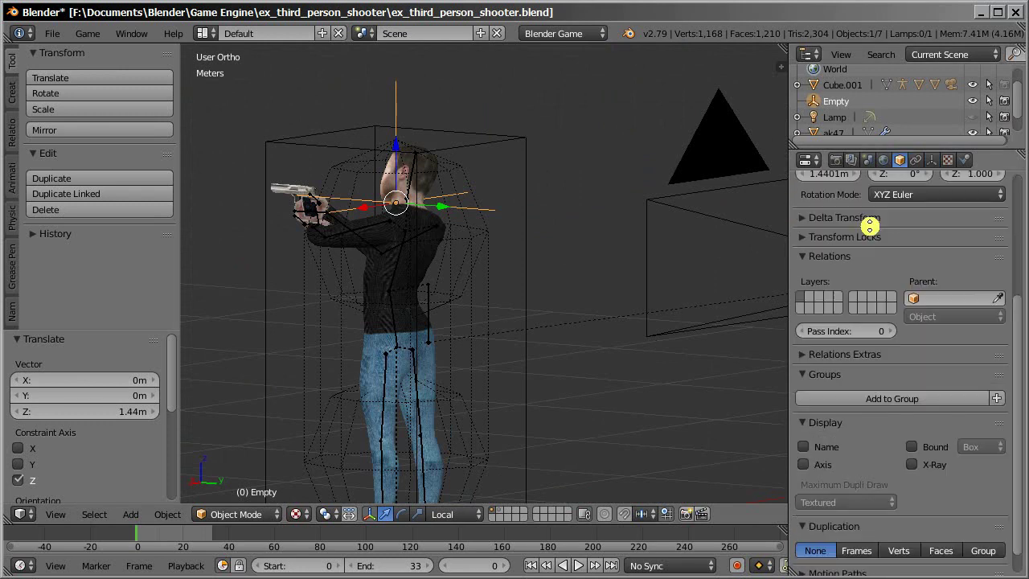
left_click(911, 436)
left_click(803, 419)
Rename the empty as camera_axis.
middle_click_drag(356, 248, 571, 227)
scroll(925, 228, "up", 6)
left_click(858, 208)
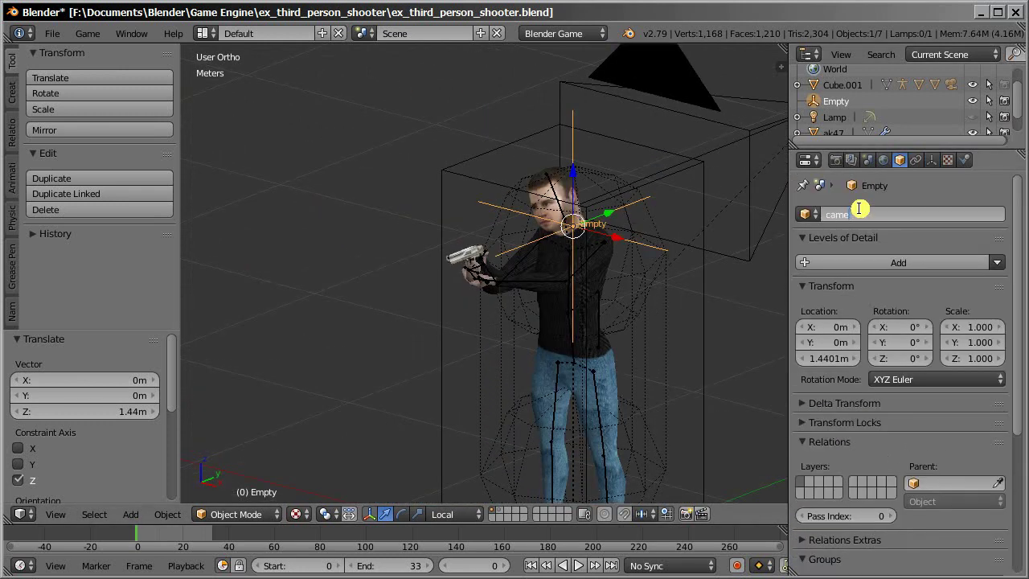
key("Return")
Parent the camera to the camera_axis empty as Object and deselect everything.
middle_click_drag(725, 236, 579, 253)
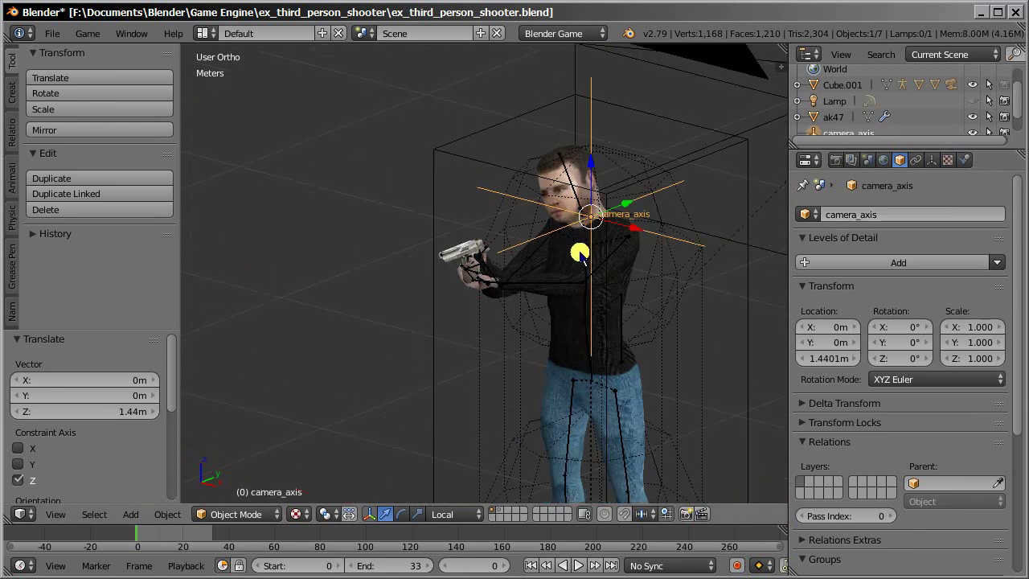
key("KP_3")
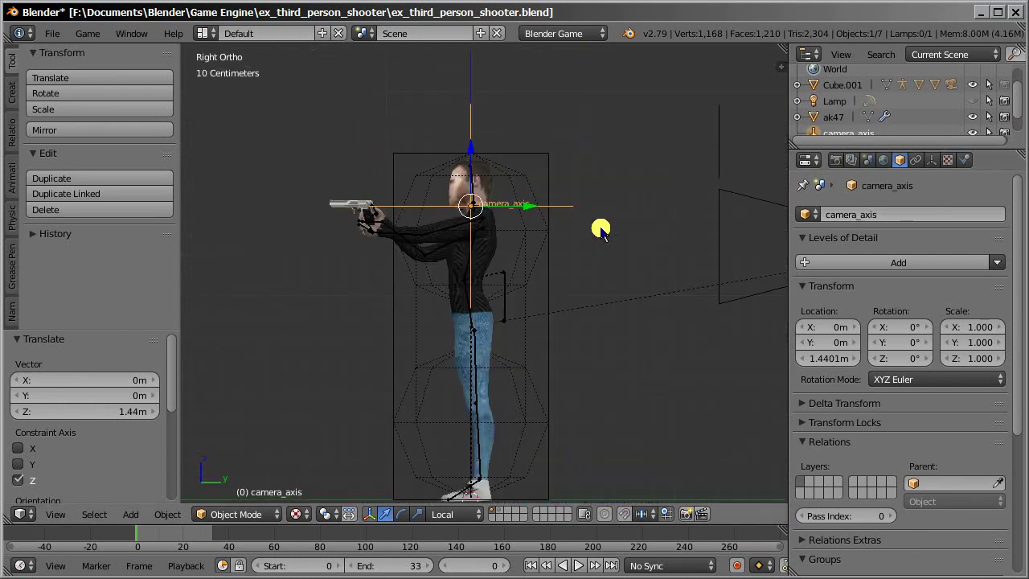
middle_click_drag(660, 225, 610, 255, "shift")
right_click(666, 230)
right_click(424, 141, "shift")
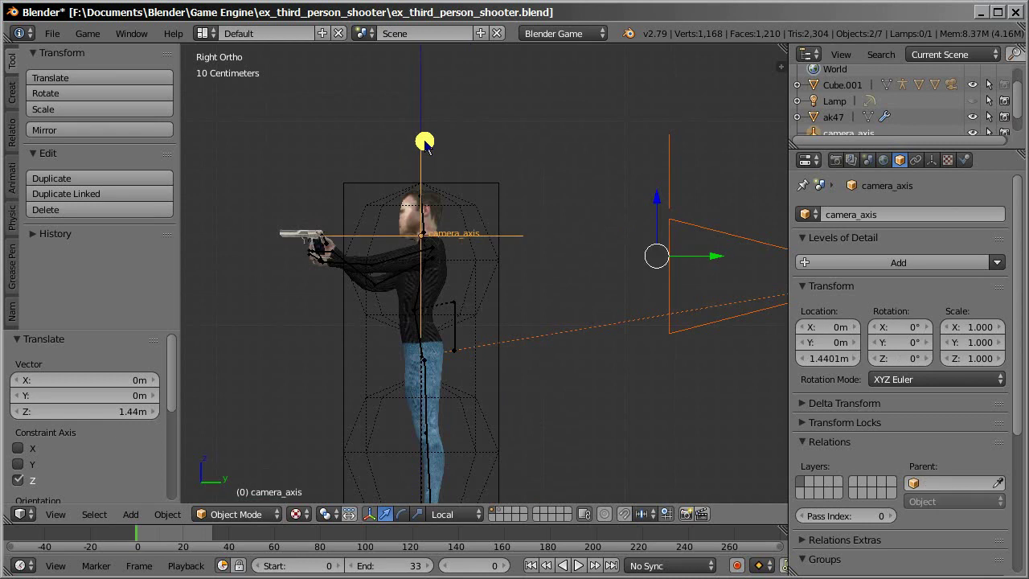
key("ctrl+p")
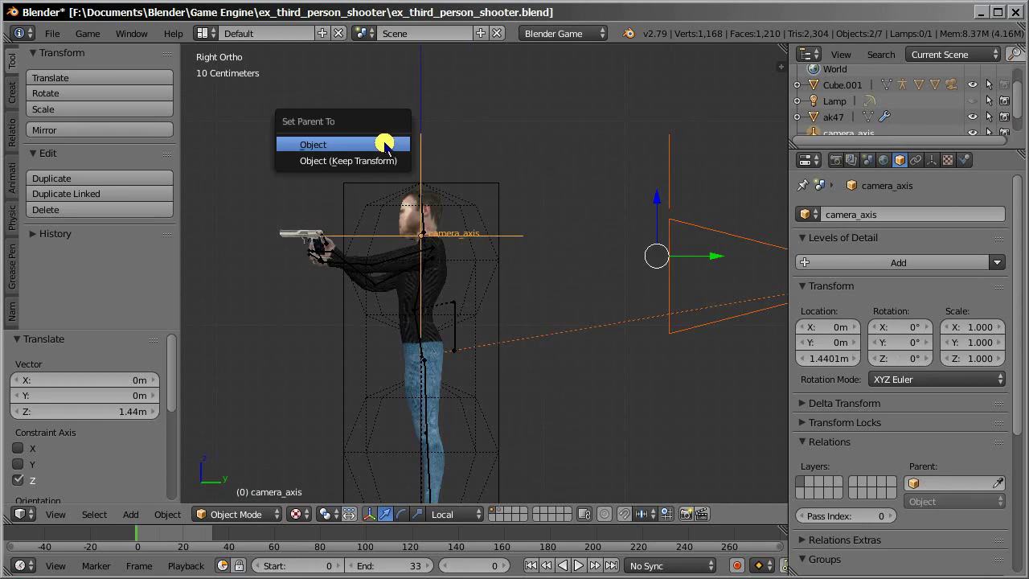
left_click(326, 146)
key("a")
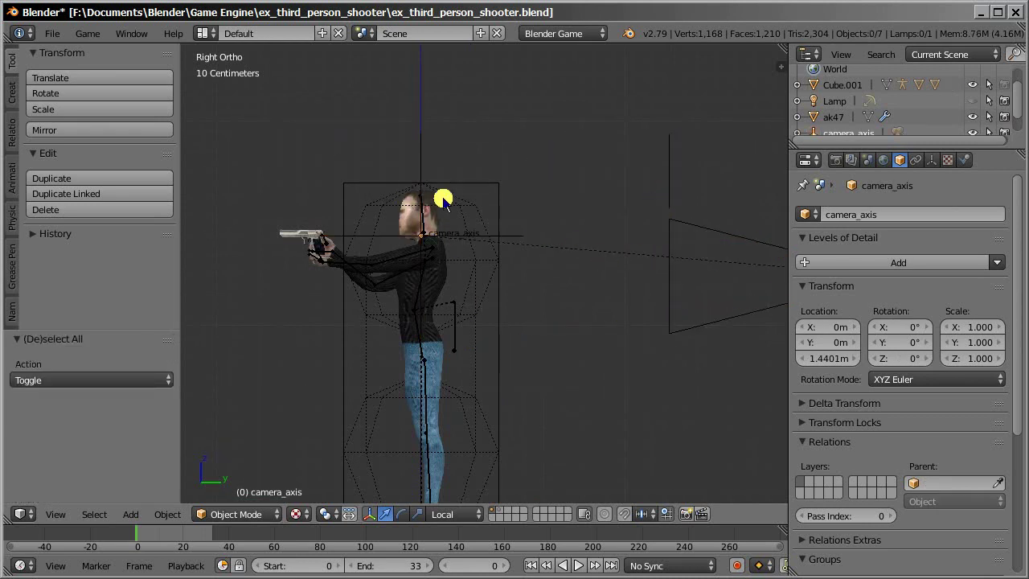
Parent the camera_axis empty to the collision box as Object.
right_click(421, 141)
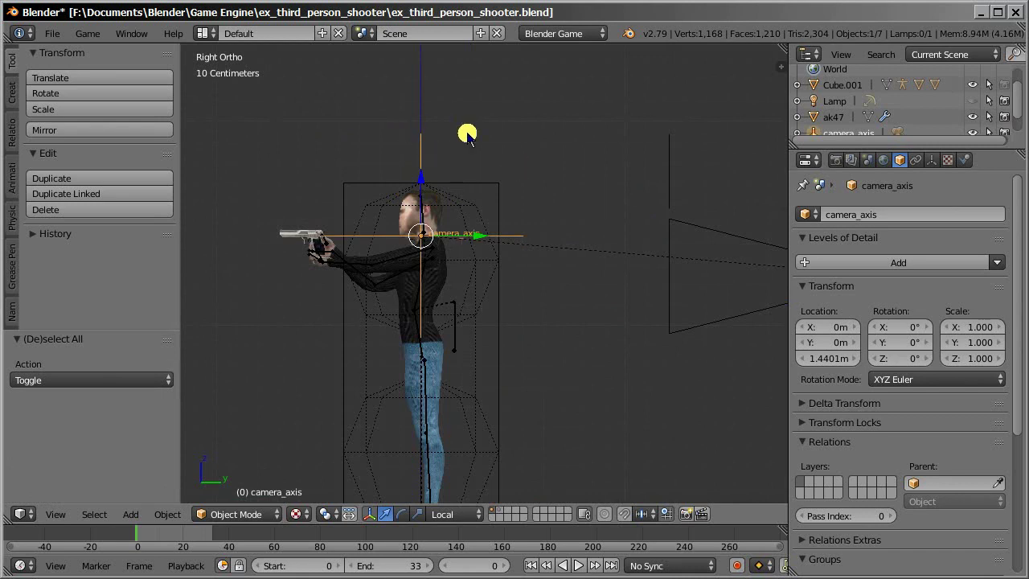
right_click(422, 259, "shift")
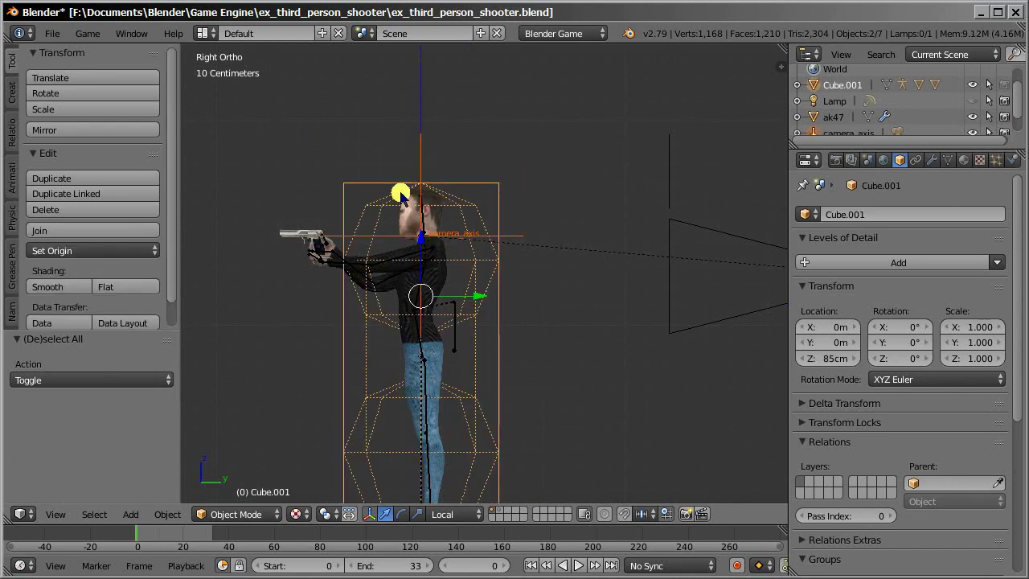
key("ctrl+p")
left_click(446, 184)
Test-rotate the collision box around the Z axis to check its parented objects, and cancel the rotation.
right_click(497, 261)
middle_click_drag(547, 206, 645, 152)
key("r")
key("z")
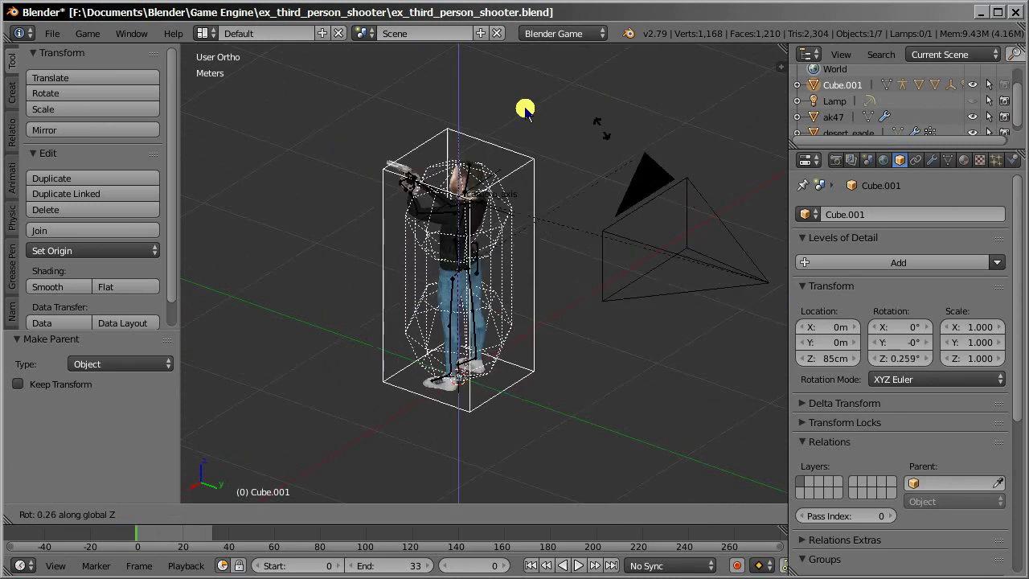
right_click(596, 157)
middle_click_drag(595, 157, 588, 159)
Test-rotate the camera_axis empty in the right side view to check the camera's pivoting, and cancel the rotation.
key("KP_3")
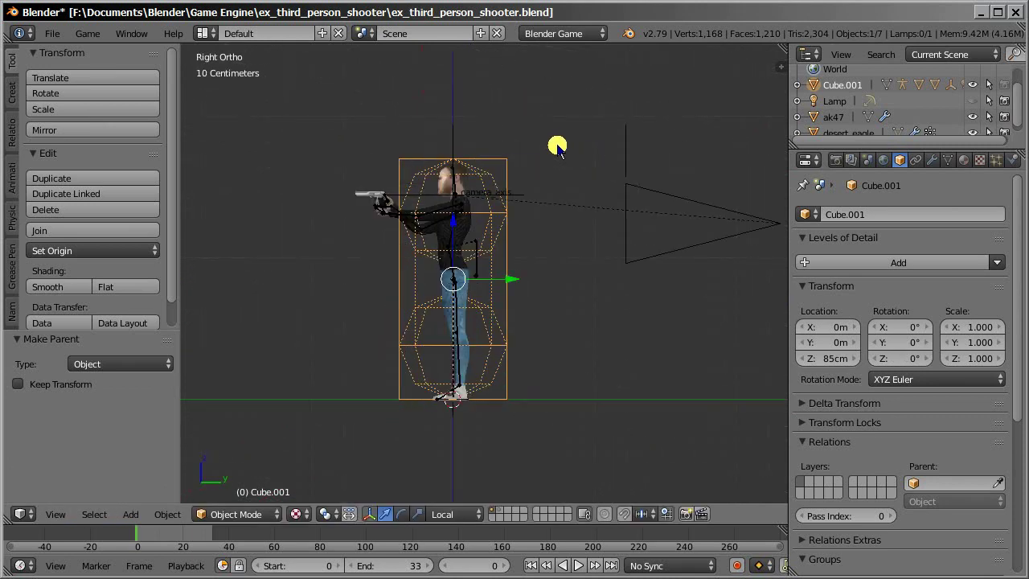
right_click(462, 119)
key("r")
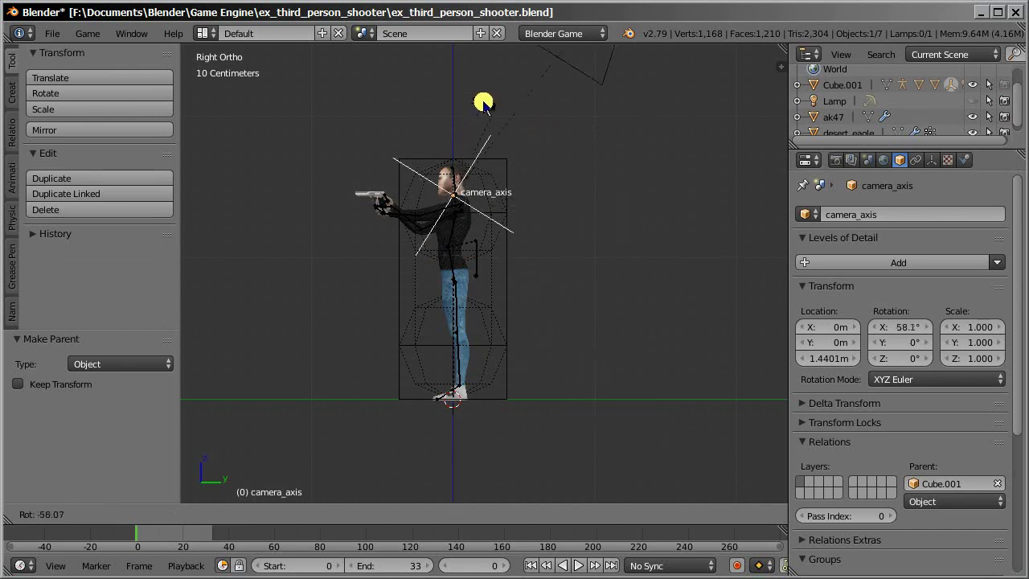
right_click(503, 243)
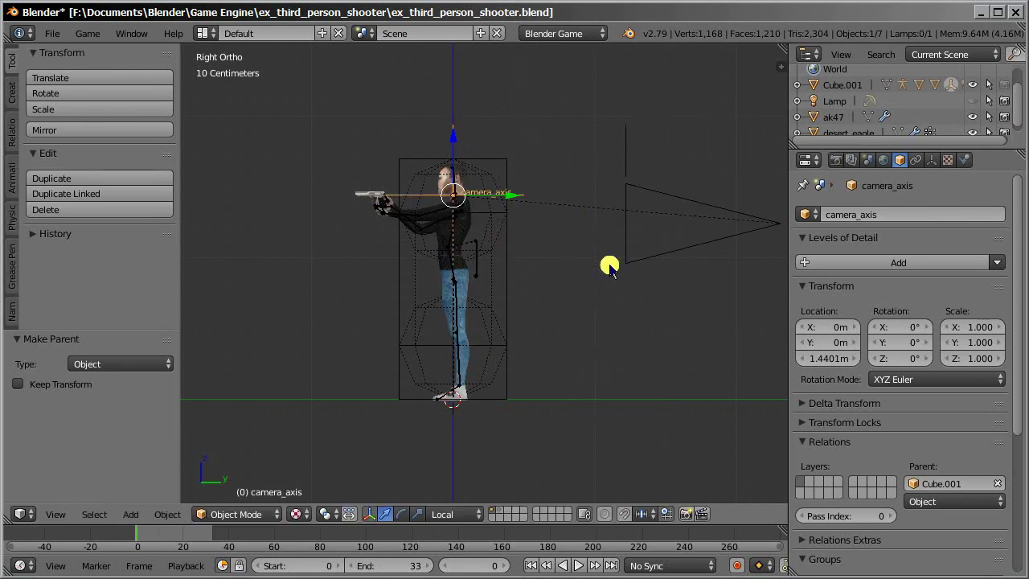
Duplicate the camera_axis empty in place and rename the copy as camera_origin.
middle_click_drag(521, 201, 459, 207)
key("shift+d")
right_click(463, 137)
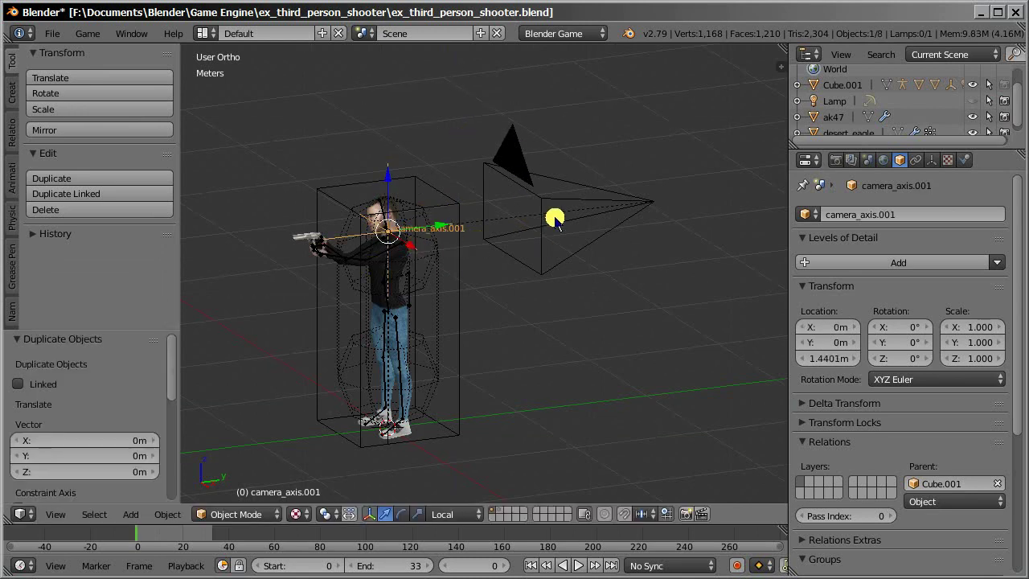
left_click(860, 216)
type("camera_origin")
key("Return")
Set camera_axis as the parent of the camera_origin empty.
left_click(948, 485)
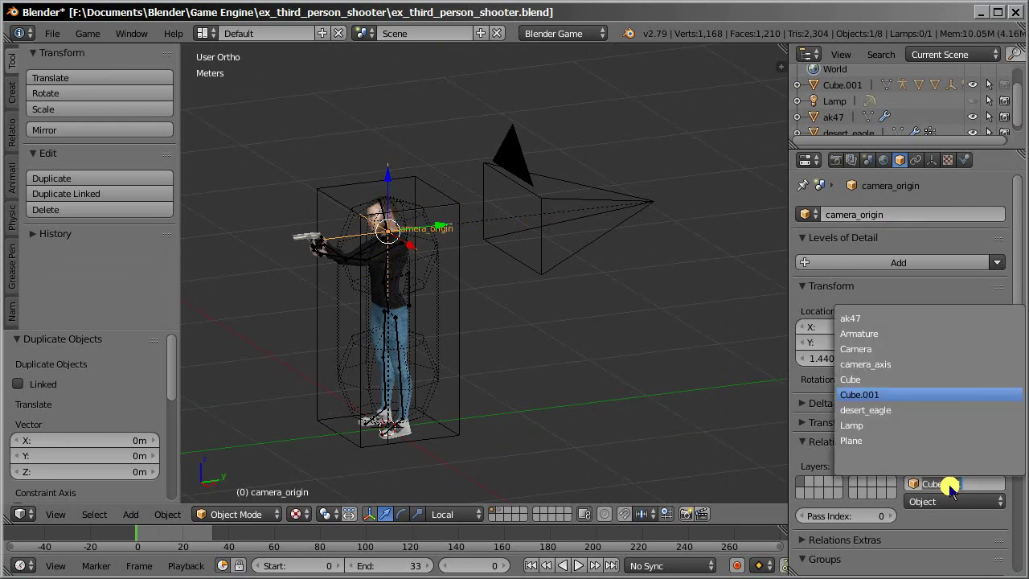
left_click(906, 365)
middle_click_drag(525, 140, 551, 291, "shift")
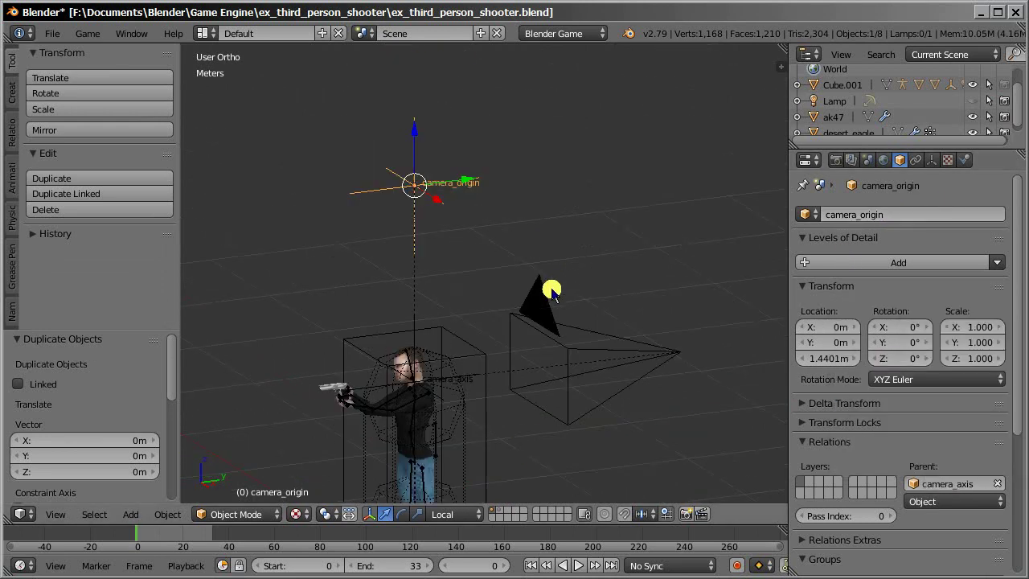
middle_click_drag(535, 253, 509, 200, "shift")
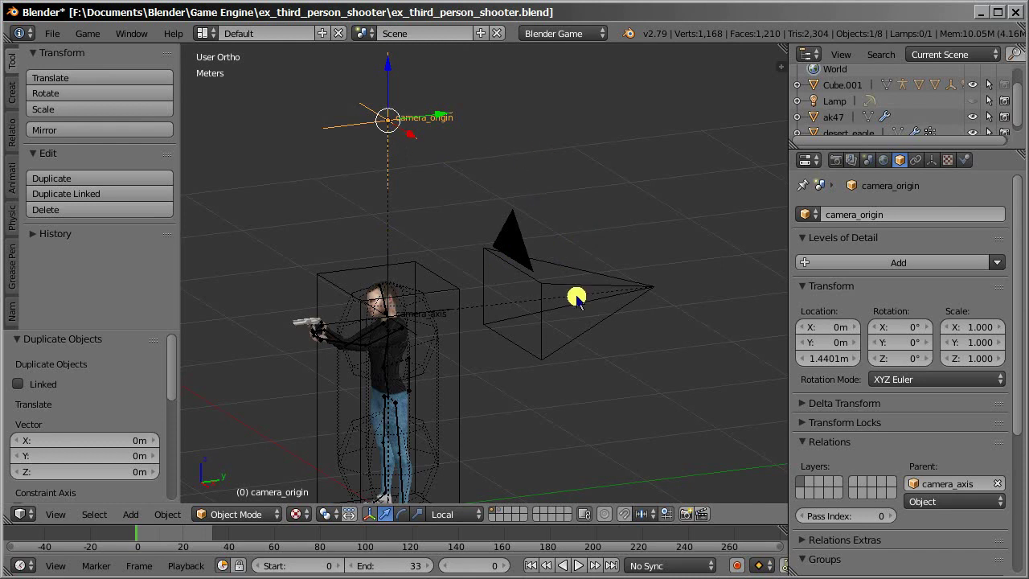
Snap the camera_origin empty to the camera's position and leave only the empty selected.
right_click(541, 273)
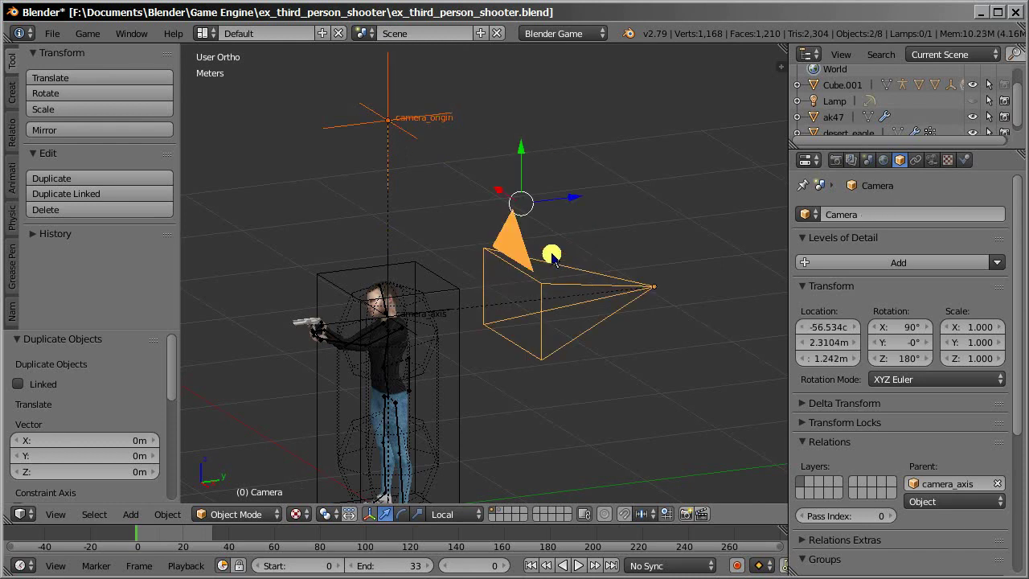
key("shift+s")
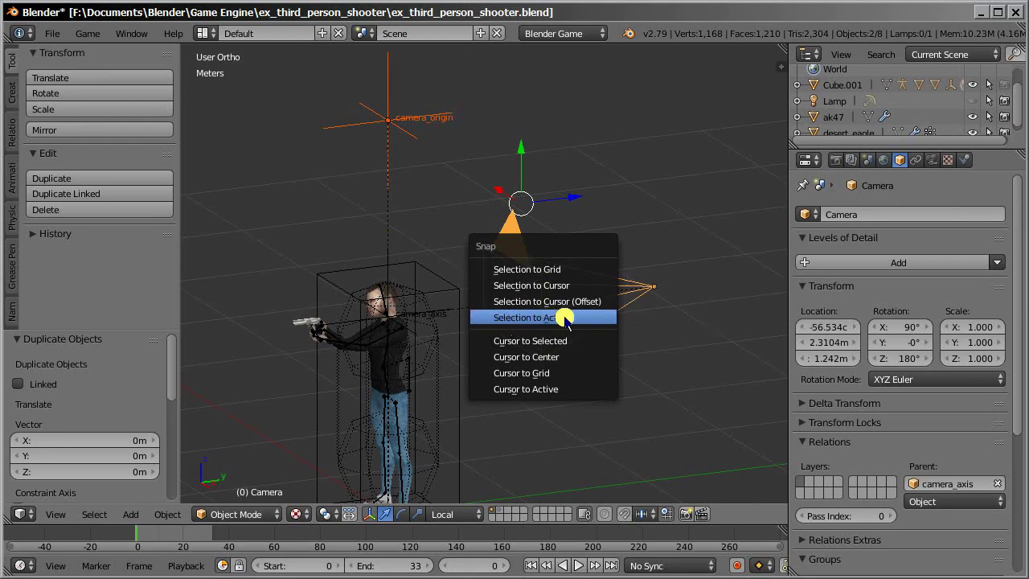
left_click(533, 319)
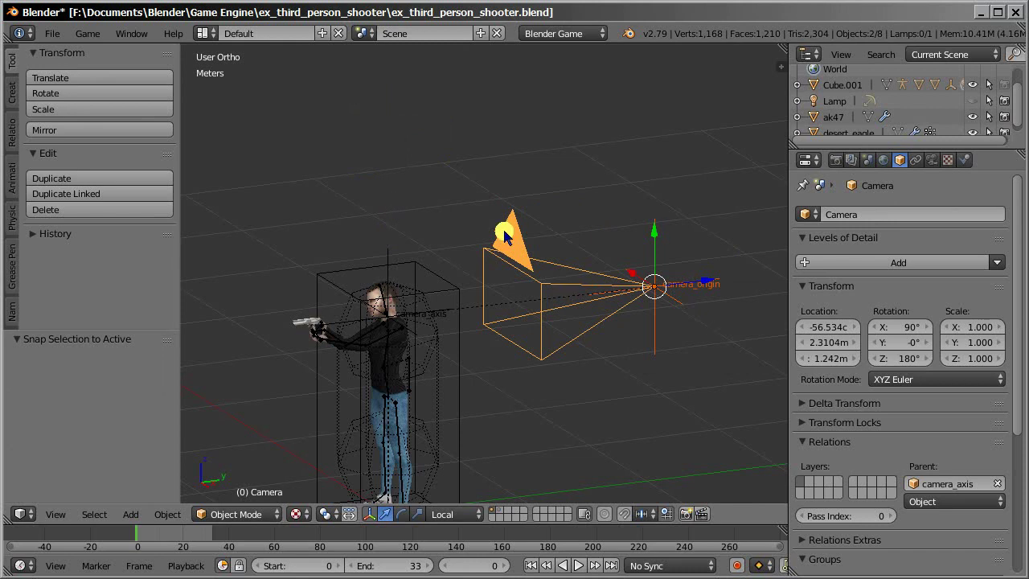
left_click(654, 295)
left_click(581, 280)
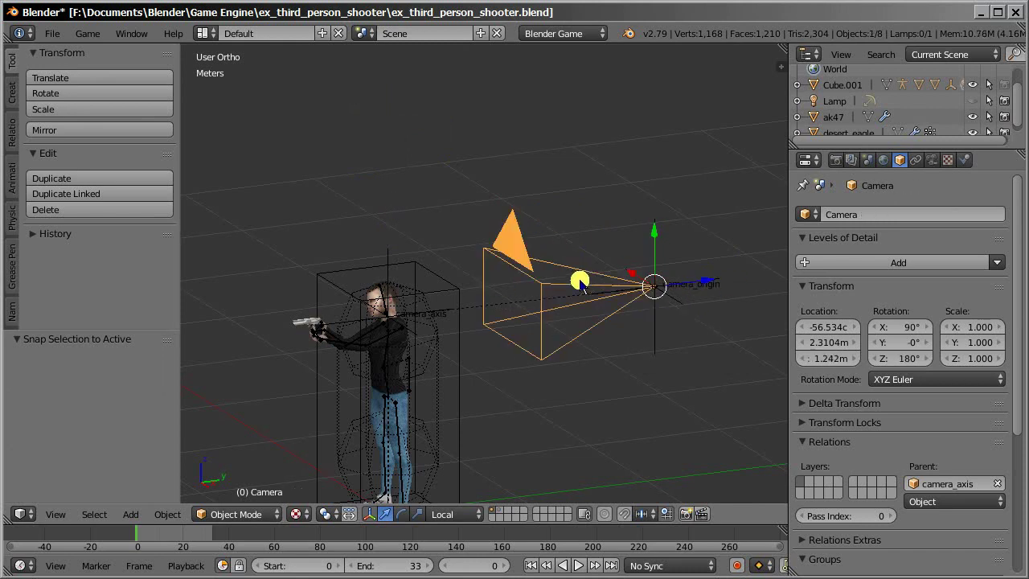
left_click(658, 303)
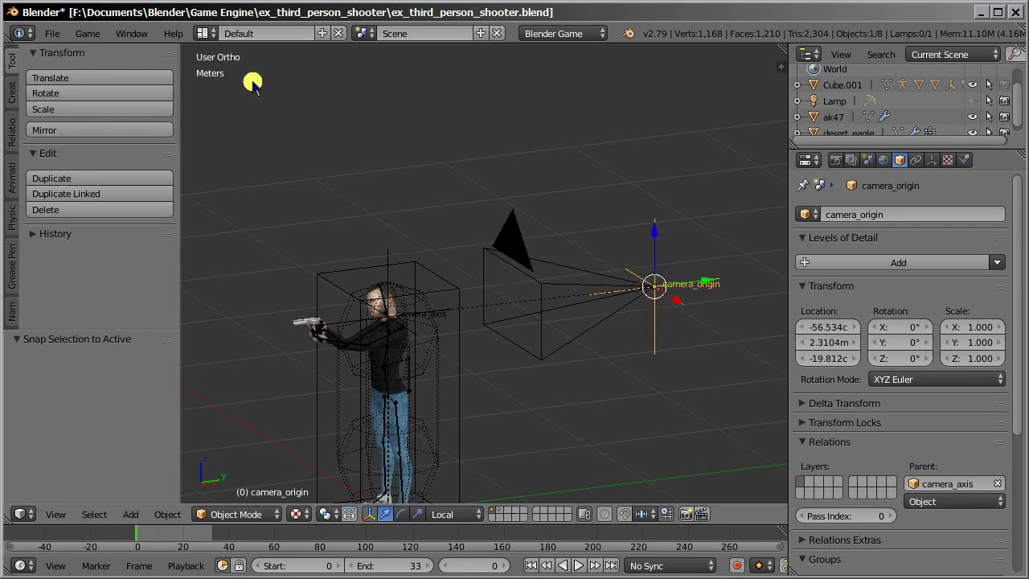
Add a ground plane at the character's feet and scale its mesh by 10 in Edit Mode.
middle_click_drag(471, 341, 518, 251)
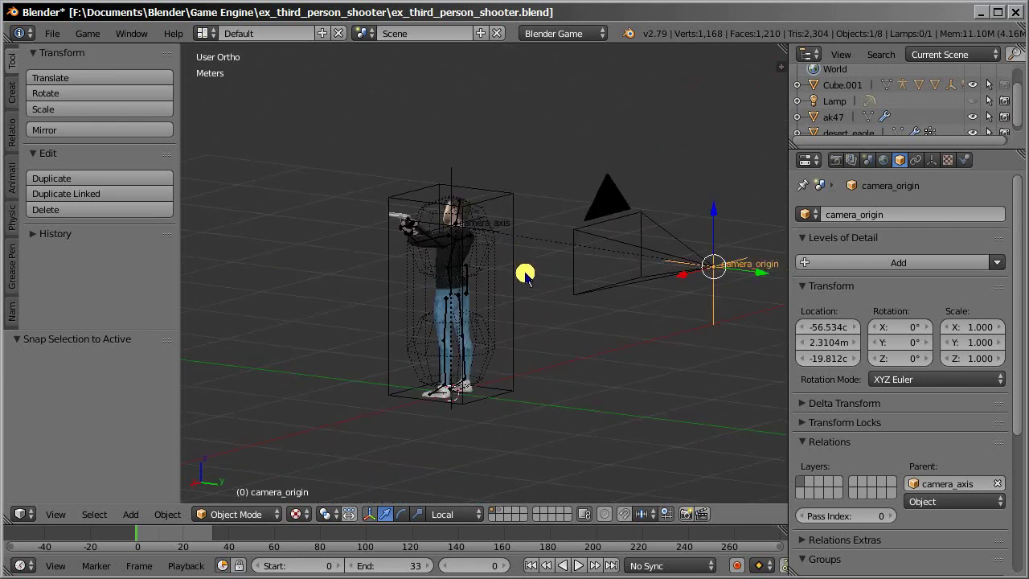
key("shift+a")
left_click(486, 192)
middle_click_drag(525, 269, 442, 307)
left_click_drag(441, 305, 455, 390, "ctrl+shift")
key("Tab")
type("s10")
key("Return")
key("Tab")
middle_click_drag(450, 298, 455, 270)
Switch to the Game Logic screen layout and select the collision box around the character.
left_click(206, 33)
left_click(241, 119)
scroll(319, 222, "up", 4)
middle_click_drag(367, 214, 414, 150)
right_click(438, 179)
middle_click_drag(261, 378, 363, 435)
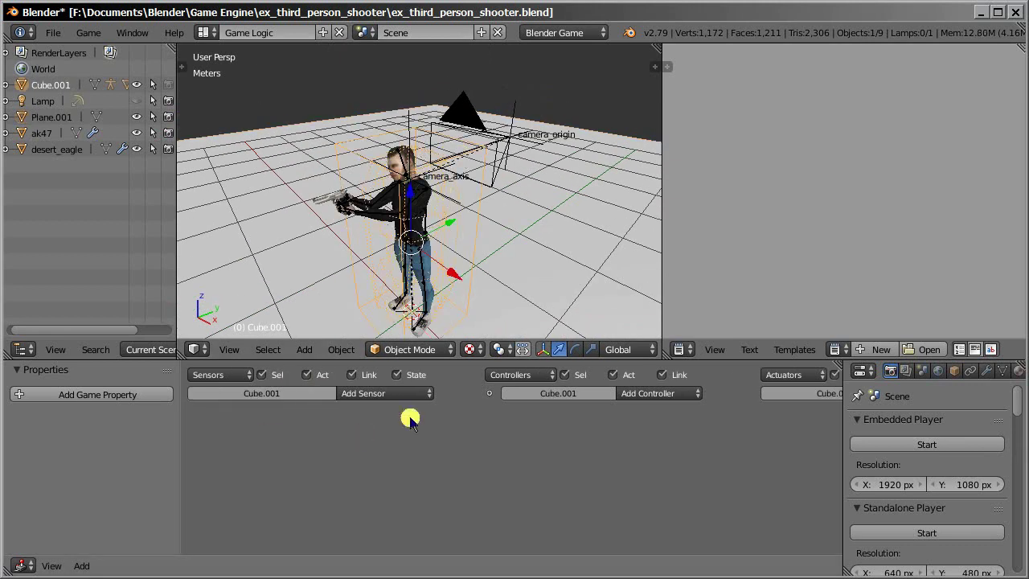
Add a Mouse sensor to the collision box and set its mouse event to Movement.
left_click(392, 393)
left_click(381, 264)
left_click(309, 466)
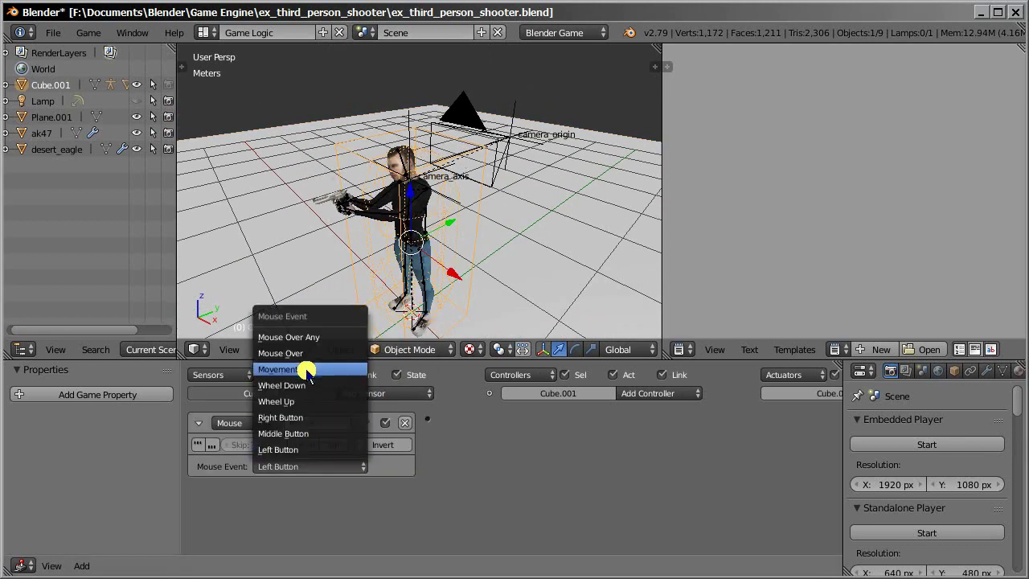
left_click(278, 367)
Add a Mouse actuator to the collision box and set its mode to Look.
middle_click_drag(658, 447, 478, 421)
left_click(773, 392)
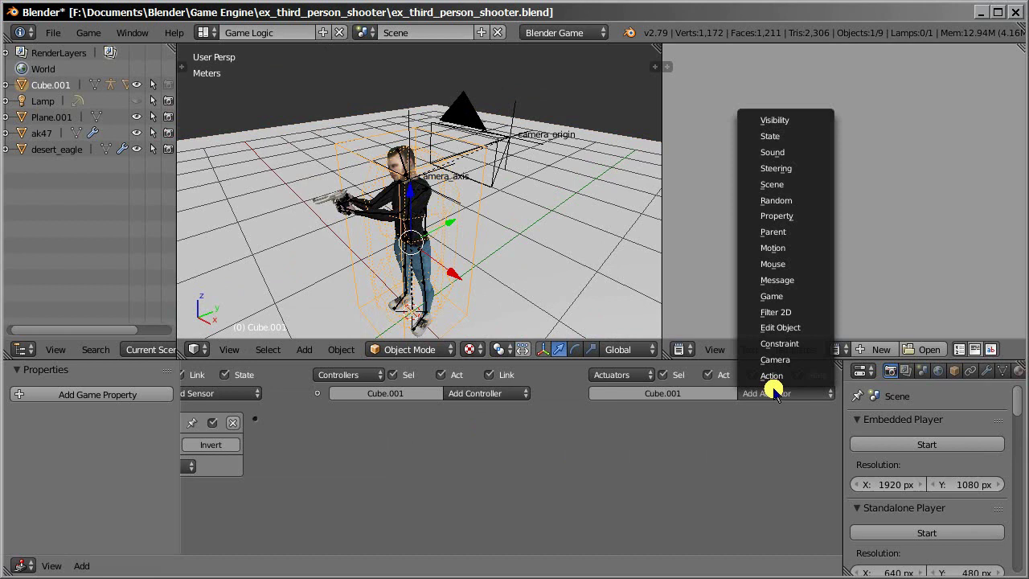
left_click(781, 267)
left_click(746, 452)
left_click(747, 416)
scroll(609, 425, "down", 1)
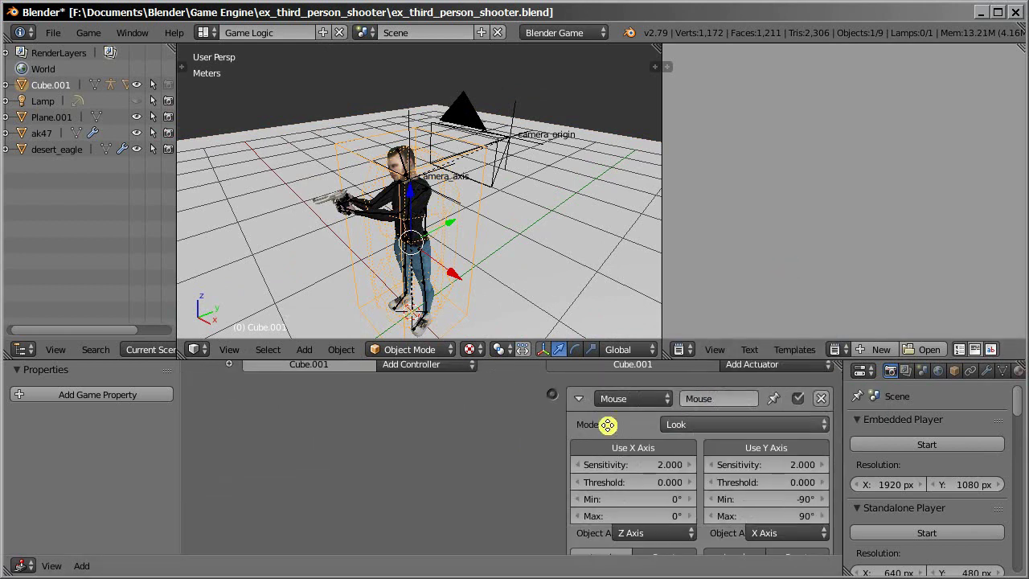
Disable the actuator's Y axis, set its X-axis sensitivity to 1, and link the Mouse sensor to it through an And controller.
left_click(743, 448)
double_click(626, 465)
type("1")
key("Return")
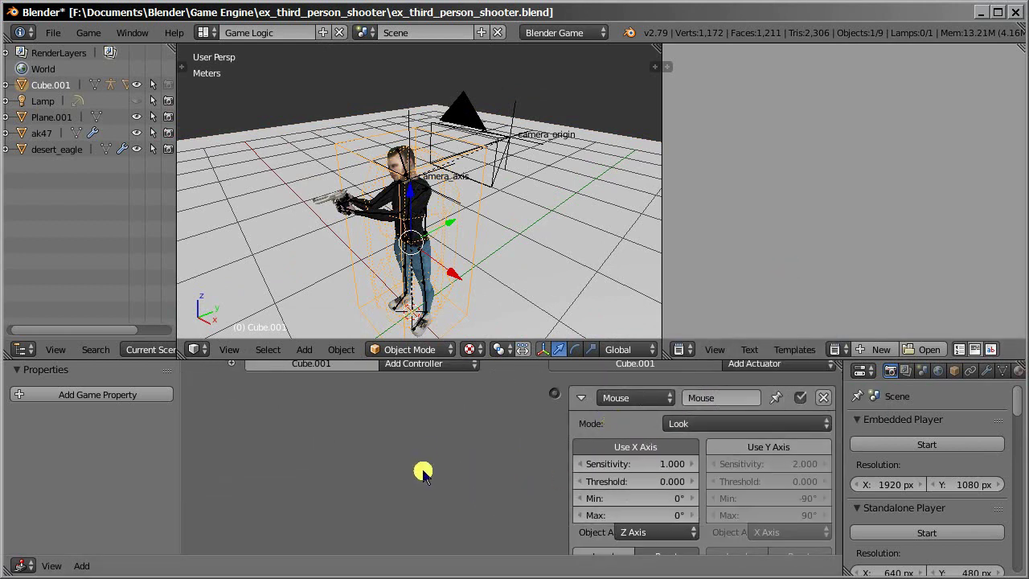
middle_click_drag(234, 418, 342, 420)
left_click_drag(267, 394, 661, 394)
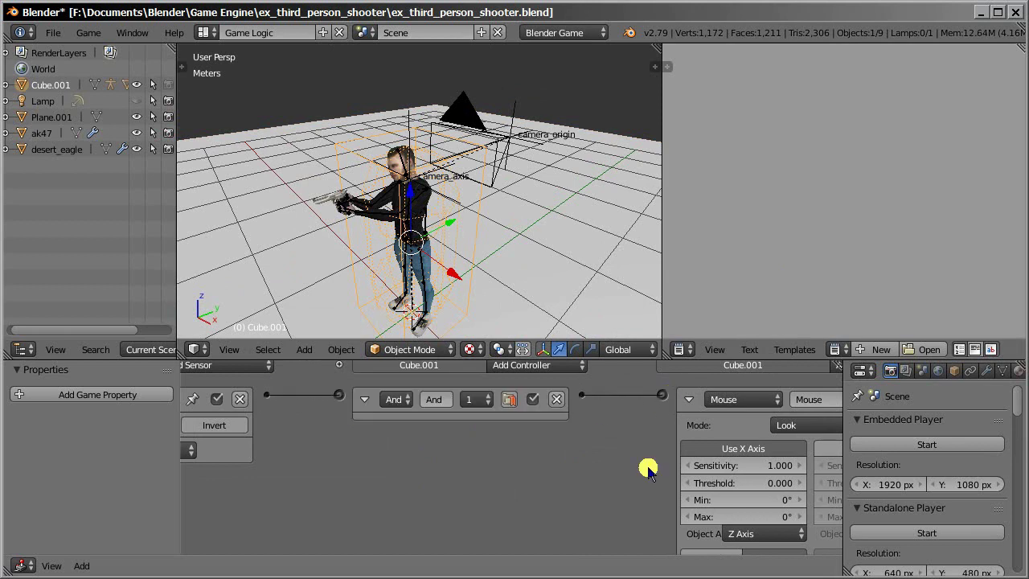
Run the game from the camera view to test the horizontal mouse look, and stop it.
key("KP_0")
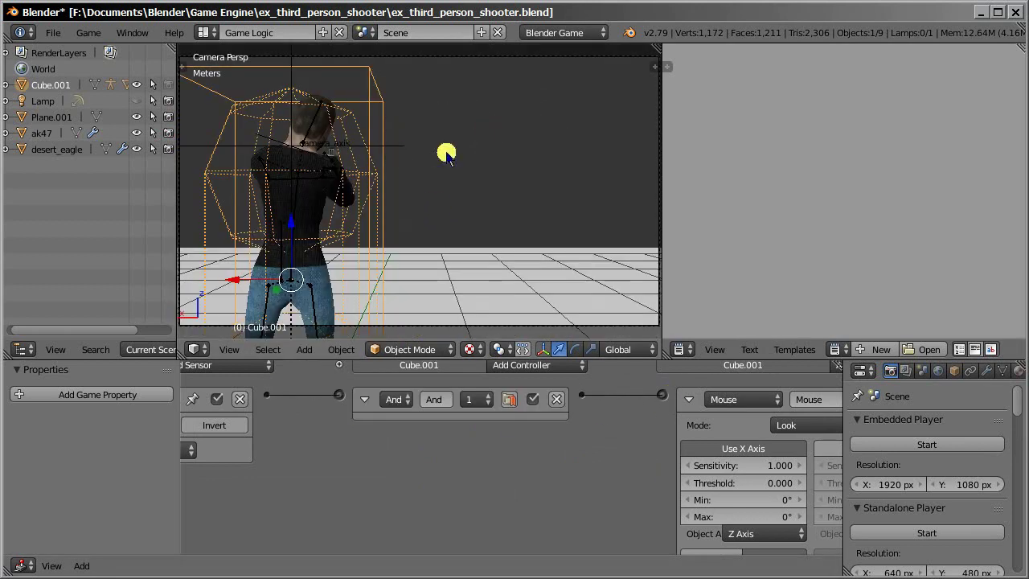
key("p")
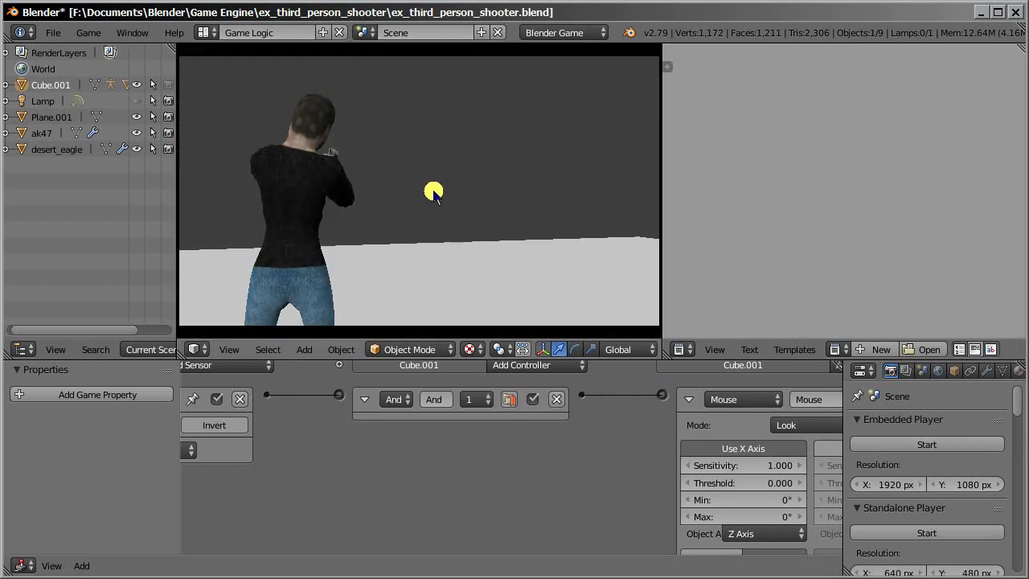
key("Escape")
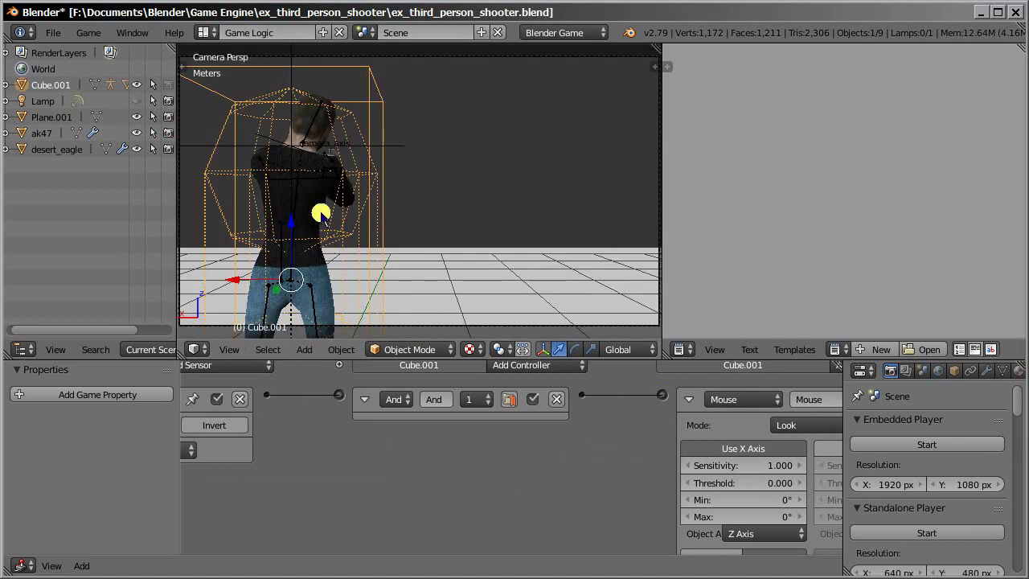
Add the camera_axis empty to the selection and give it a Mouse actuator in Look mode.
right_click(395, 146, "shift")
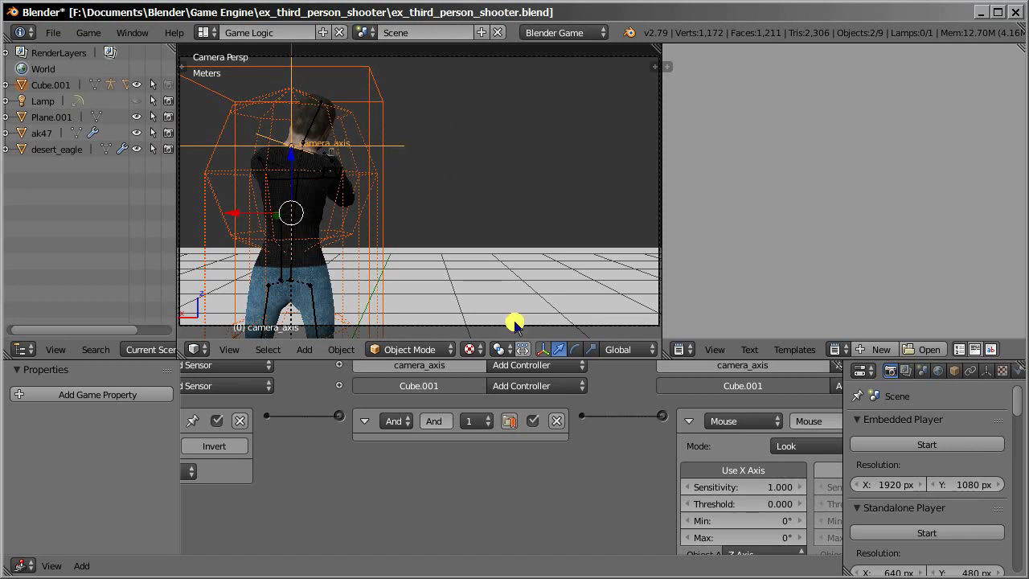
middle_click_drag(692, 425, 582, 458)
left_click(767, 397)
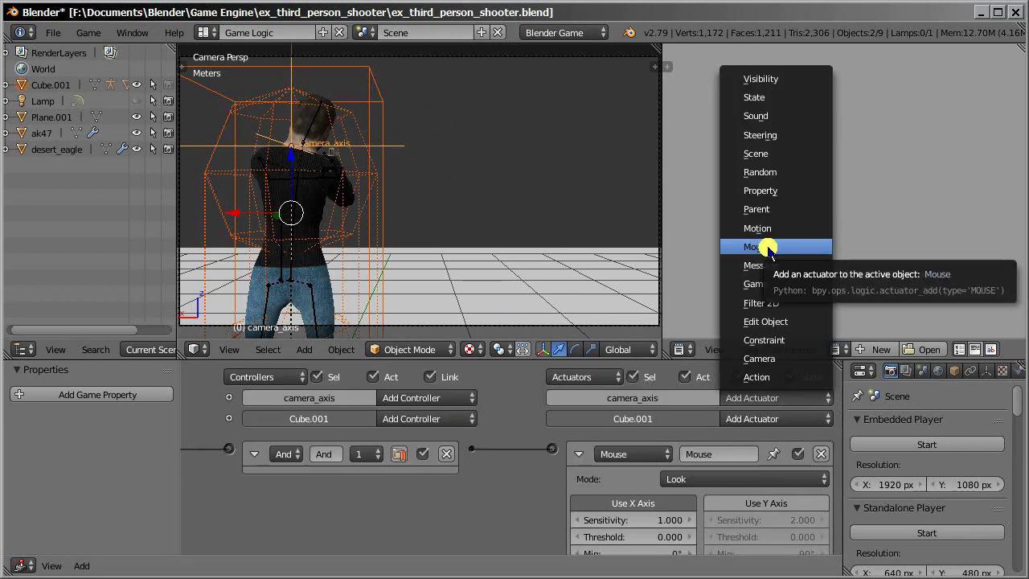
left_click(766, 247)
left_click(700, 457)
left_click(701, 419)
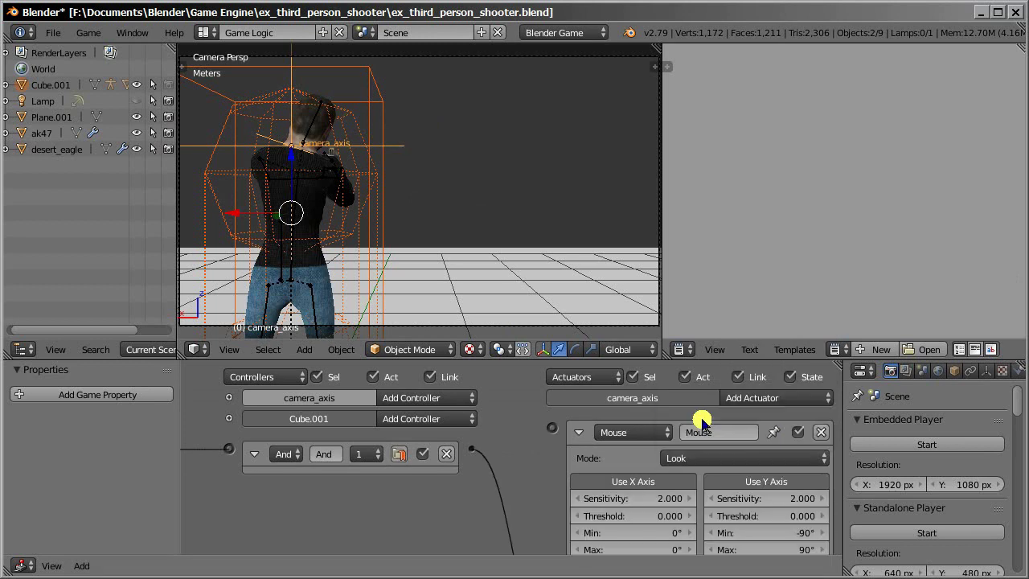
Disable the X axis of the camera_axis Mouse actuator and set its Y-axis sensitivity to 1.
left_click(668, 480)
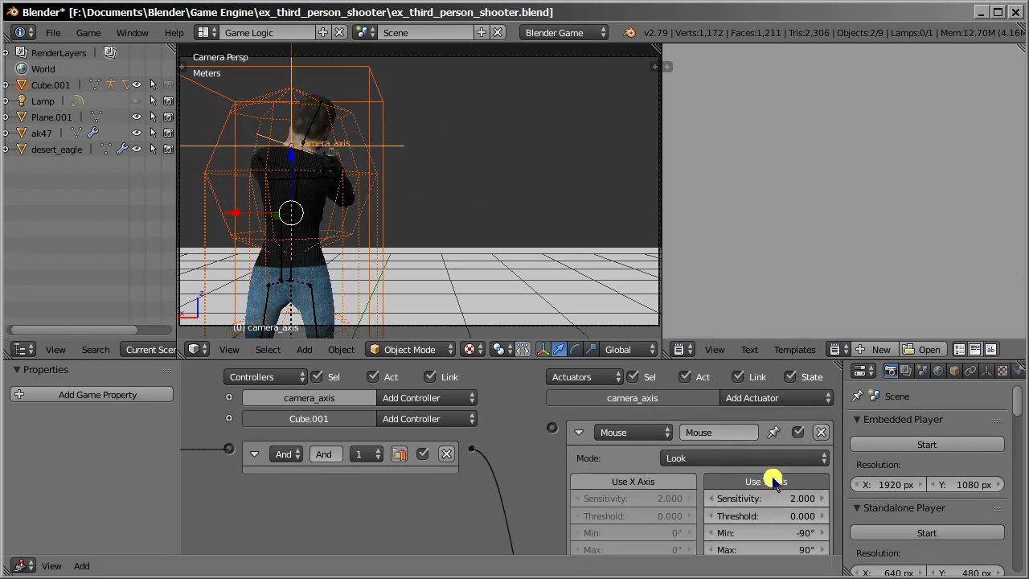
scroll(734, 424, "down", 2)
left_click(733, 424)
type("1")
key("Return")
scroll(489, 470, "up", 2)
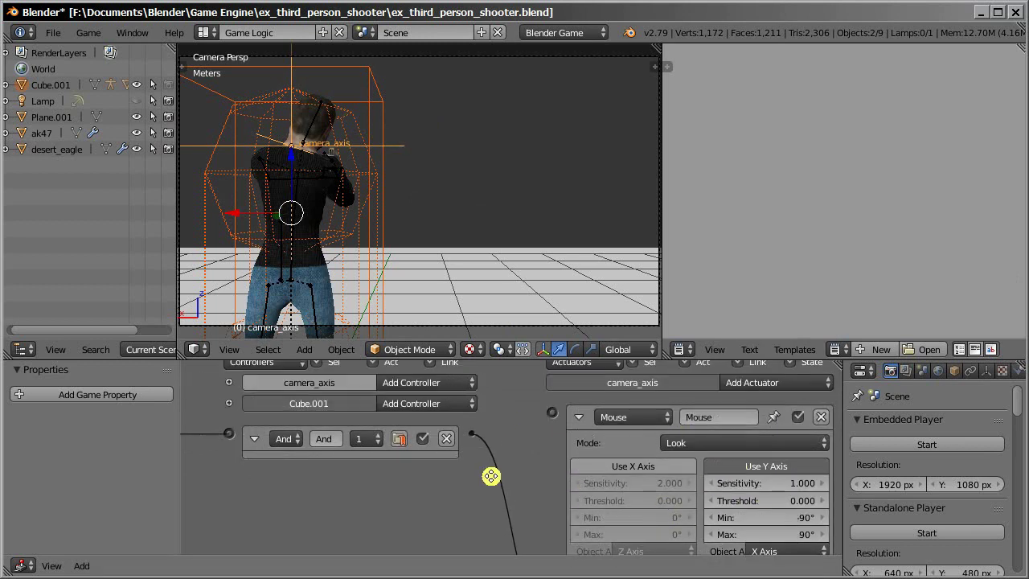
Link the collision box's And controller to the camera_axis actuator and rename both Mouse actuators, using mouse_y for the camera_axis one.
left_click_drag(465, 434, 554, 414)
left_click(719, 416)
type("mouse")
key("Return")
scroll(720, 423, "down", 6)
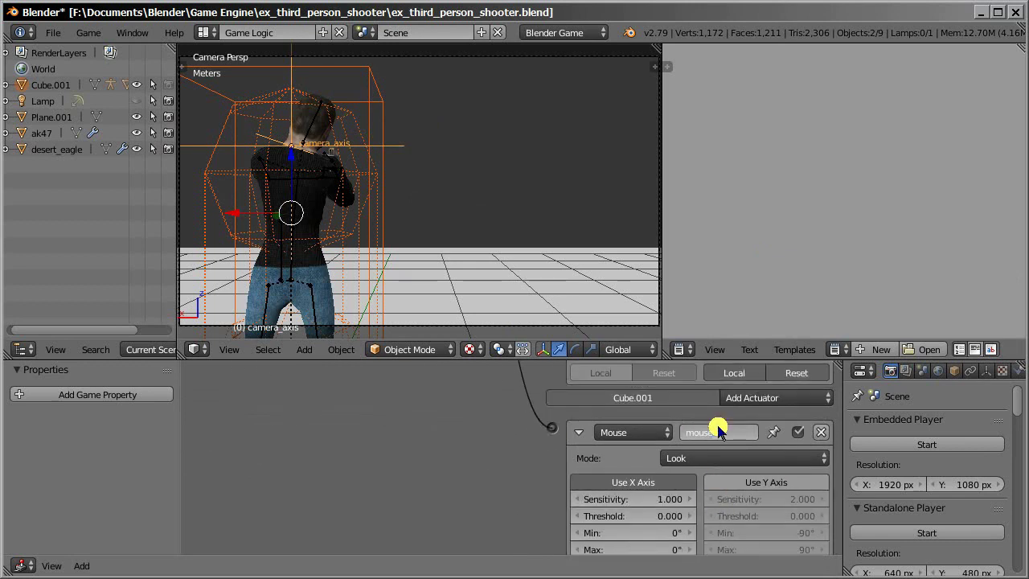
scroll(699, 422, "up", 6)
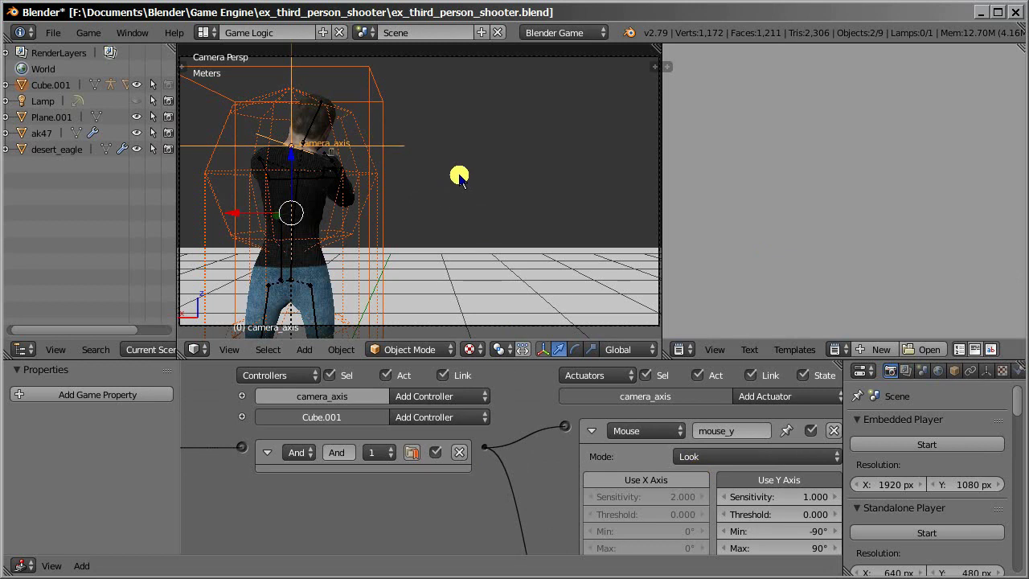
Run the game to test the vertical mouse look together with the horizontal one, and stop it.
key("p")
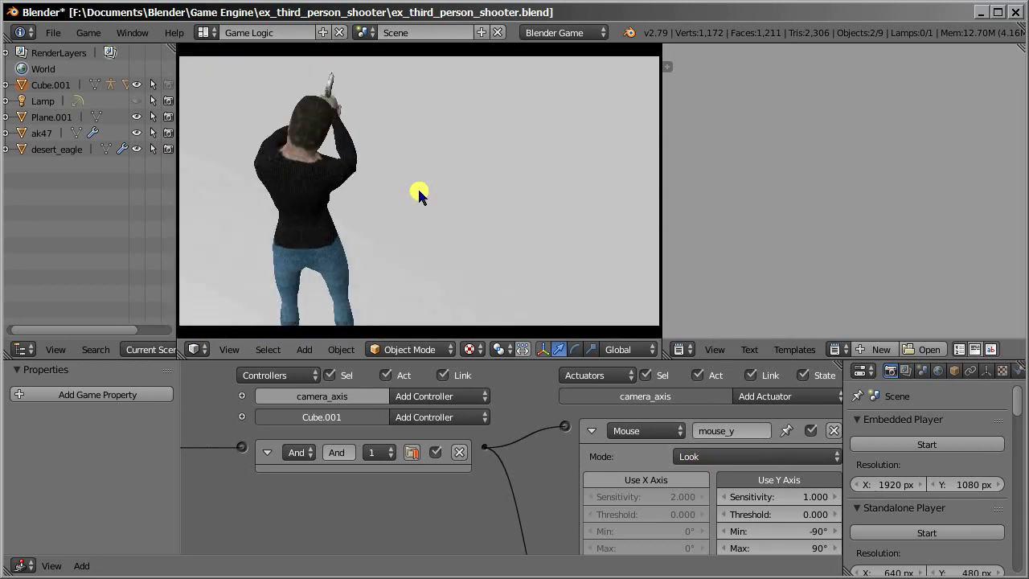
key("Escape")
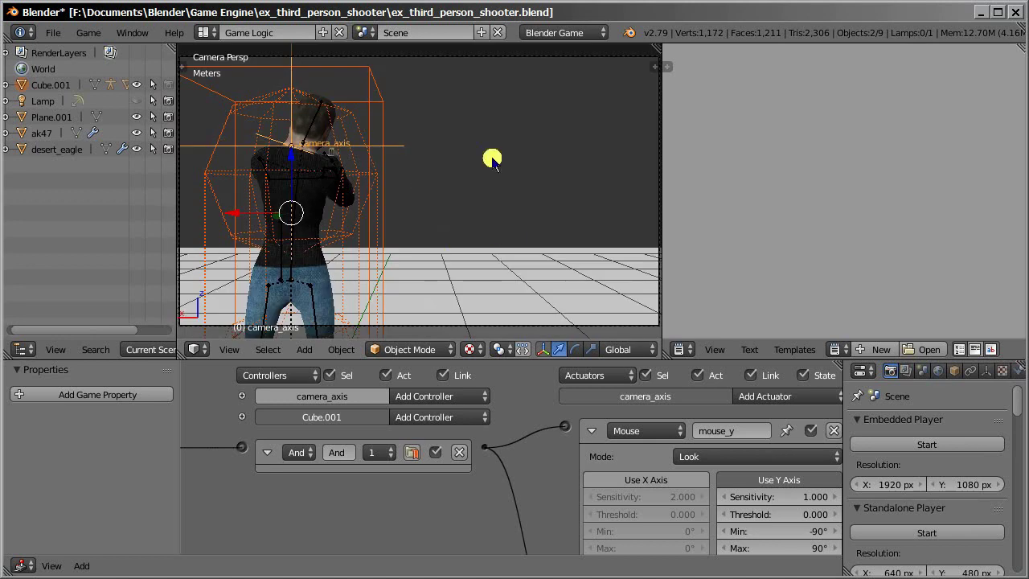
Set the mouse_y actuator's Y-axis sensitivity to -1 and test the mouse look in the running game.
scroll(730, 452, "down", 2)
left_click(765, 442)
type("-1")
key("Return")
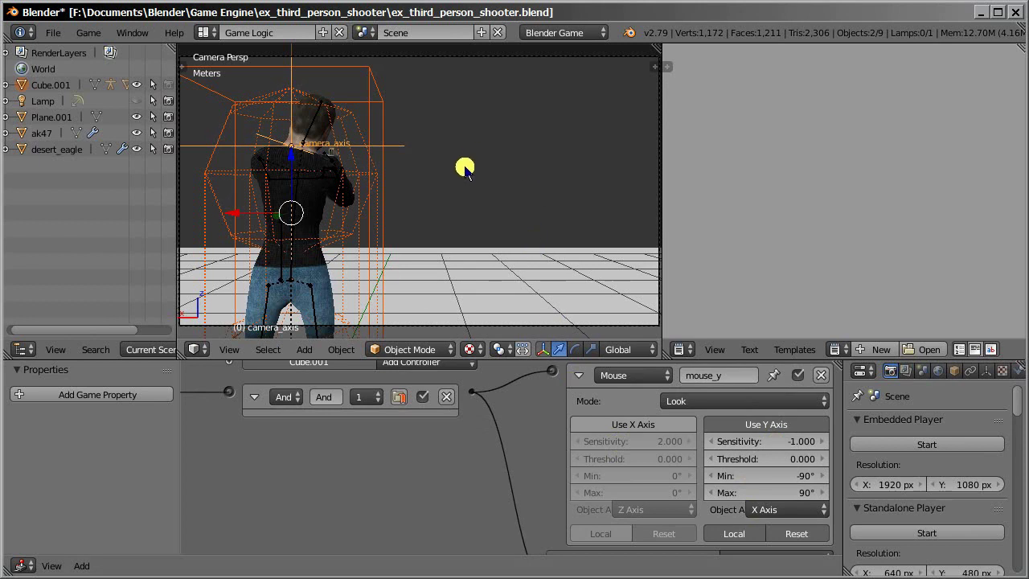
key("p")
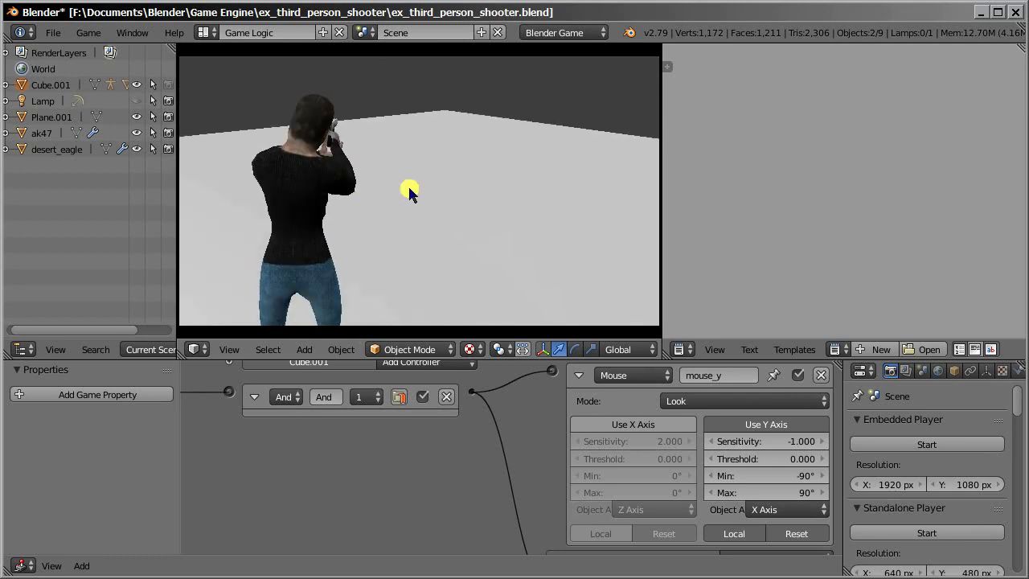
key("Escape")
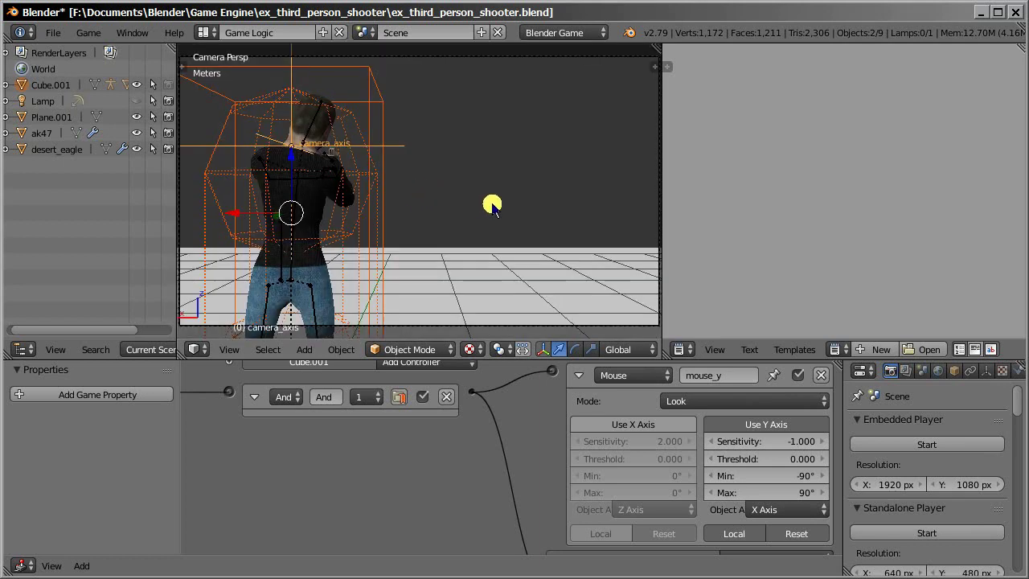
Select the camera and examine the Slow Parent option among its object's Relations Extras settings.
key("KP_0")
middle_click_drag(450, 162, 476, 235)
right_click(511, 173)
left_click(954, 370)
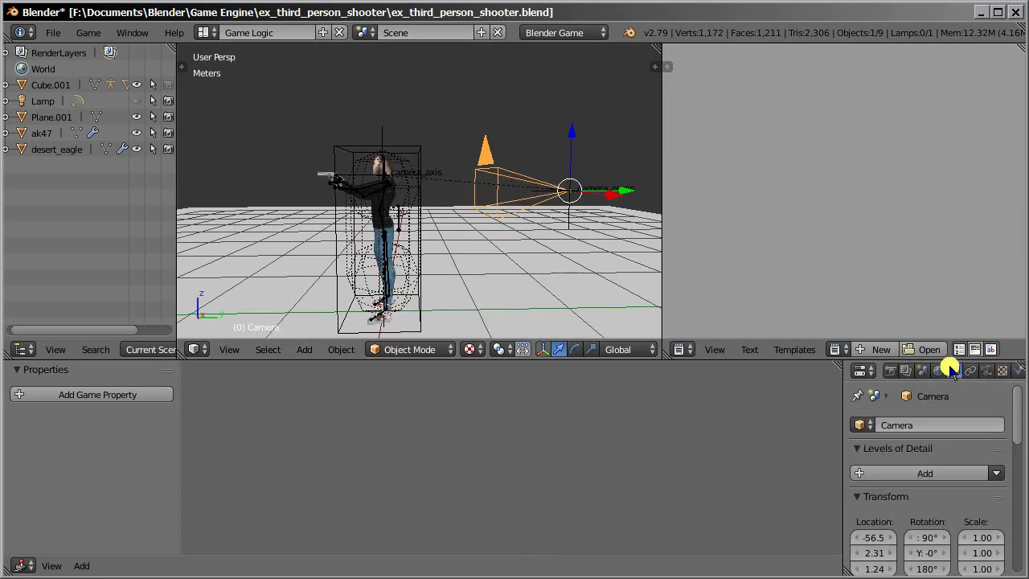
scroll(879, 487, "down", 10)
scroll(894, 453, "up", 3)
left_click(893, 444)
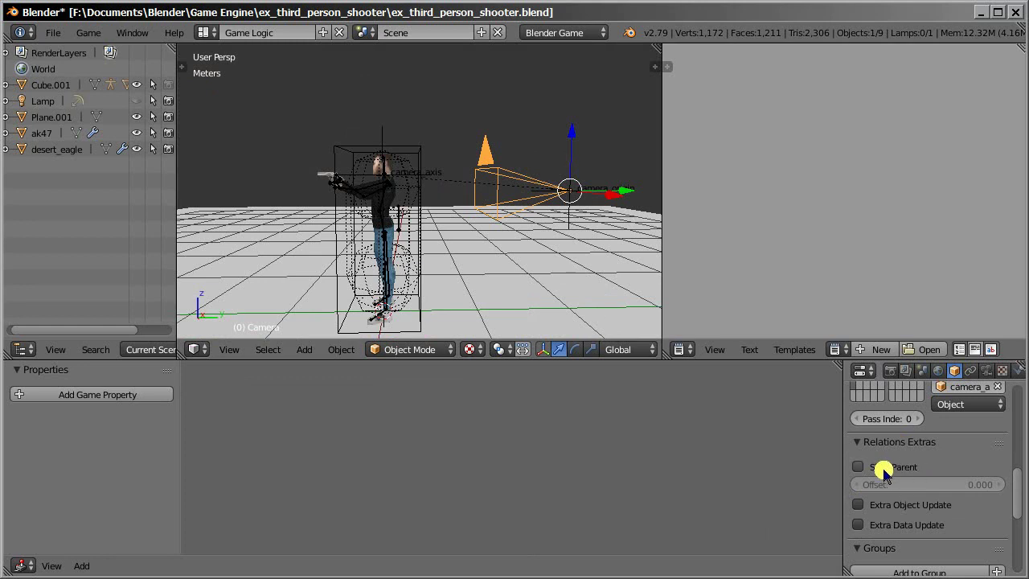
middle_click_drag(525, 210, 493, 197)
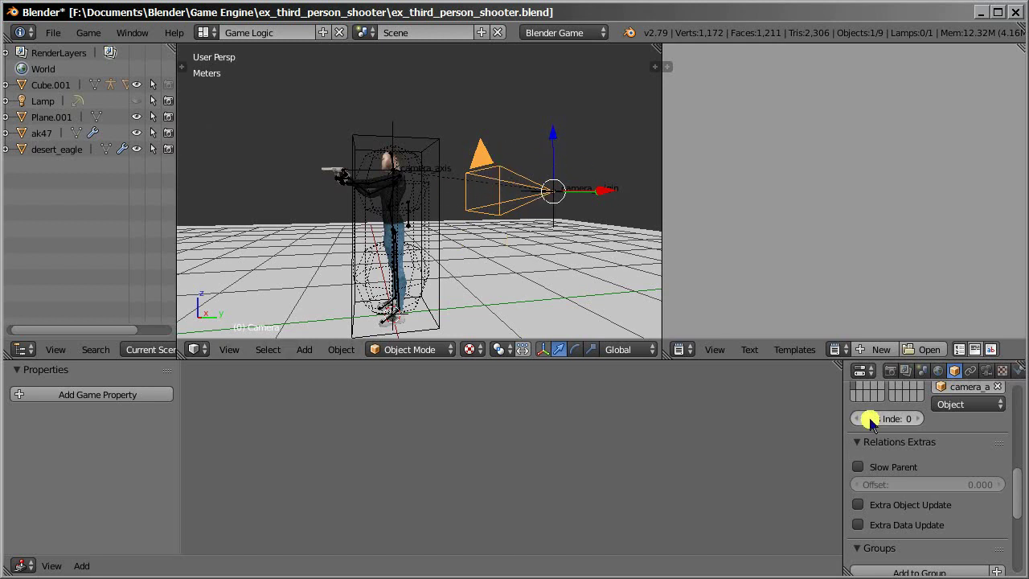
middle_click_drag(512, 170, 533, 179)
right_click(377, 123)
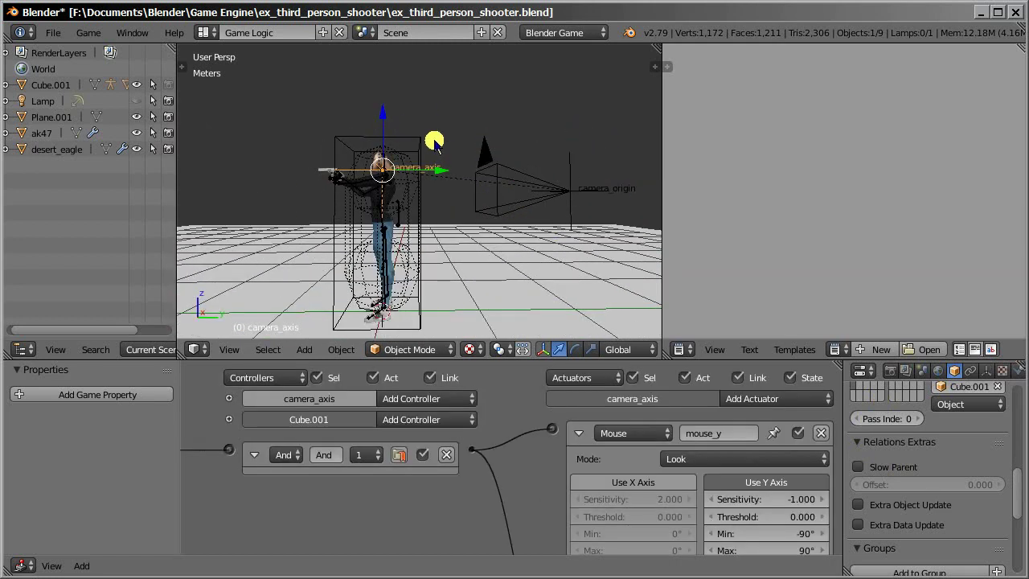
Switch to the Default screen layout and duplicate the camera_origin empty, placing the copy between the camera and the character.
right_click(568, 188)
left_click(205, 33)
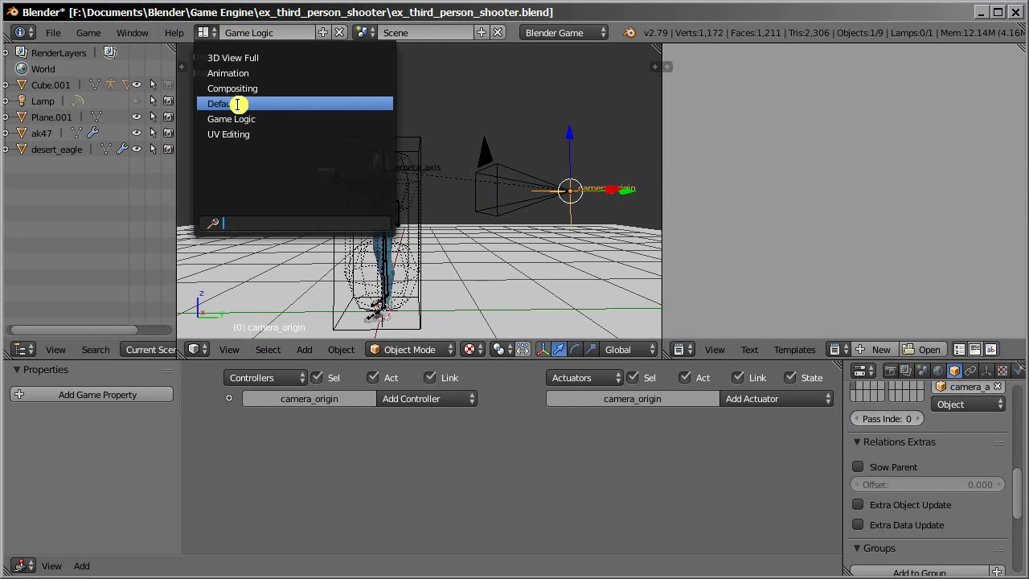
left_click(238, 103)
key("KP_3")
key("shift+d")
right_click(629, 265)
key("g")
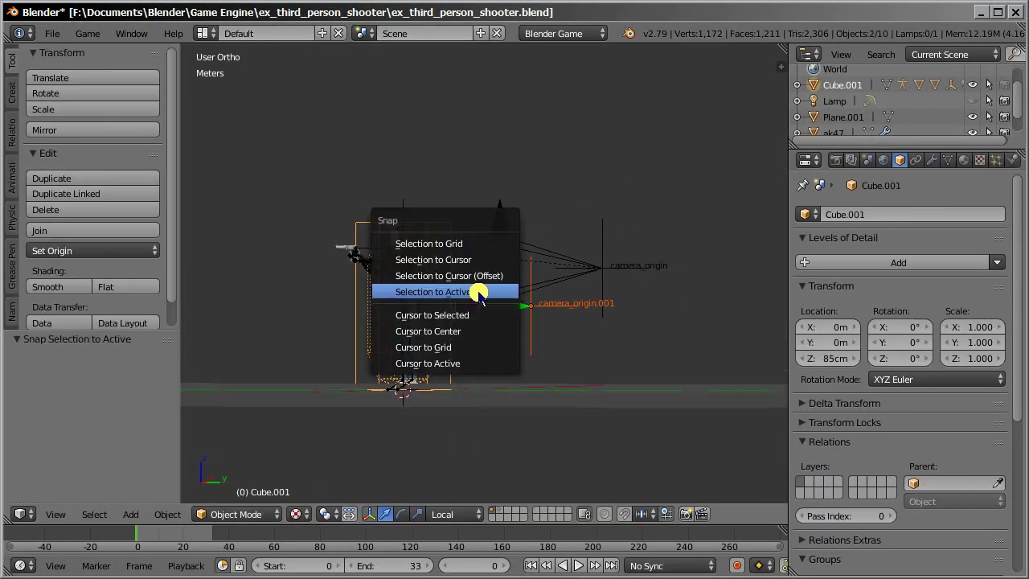
Clear the duplicated empty's location so it sits at its parent's origin, and lower it about 44 cm along Z.
left_click(478, 294)
right_click(487, 337)
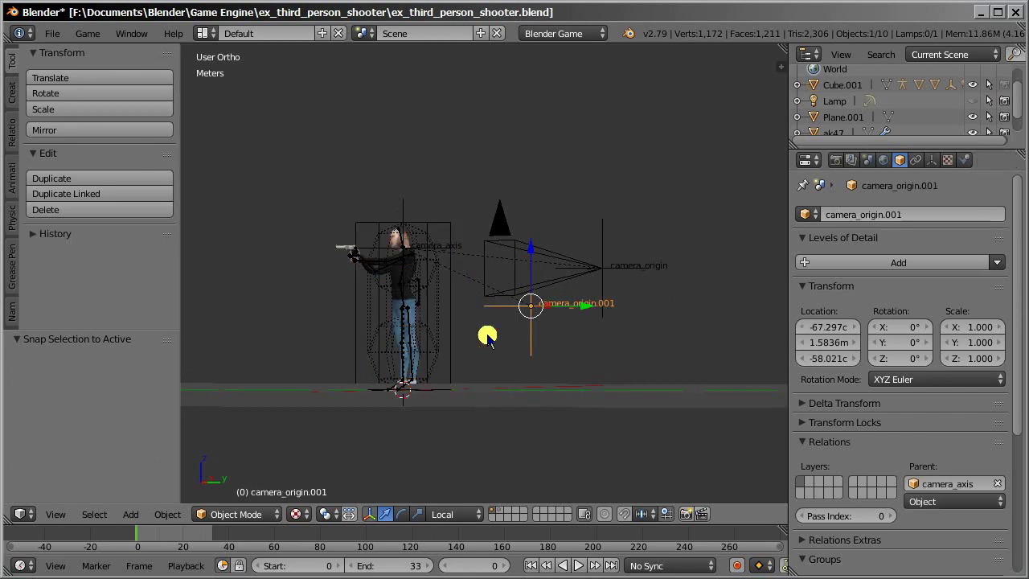
key("alt+g")
middle_click_drag(551, 315, 588, 214)
scroll(415, 278, "up", 5)
scroll(392, 200, "up", 2)
middle_click_drag(392, 201, 452, 167)
scroll(578, 222, "down", 3)
left_click_drag(433, 161, 446, 197)
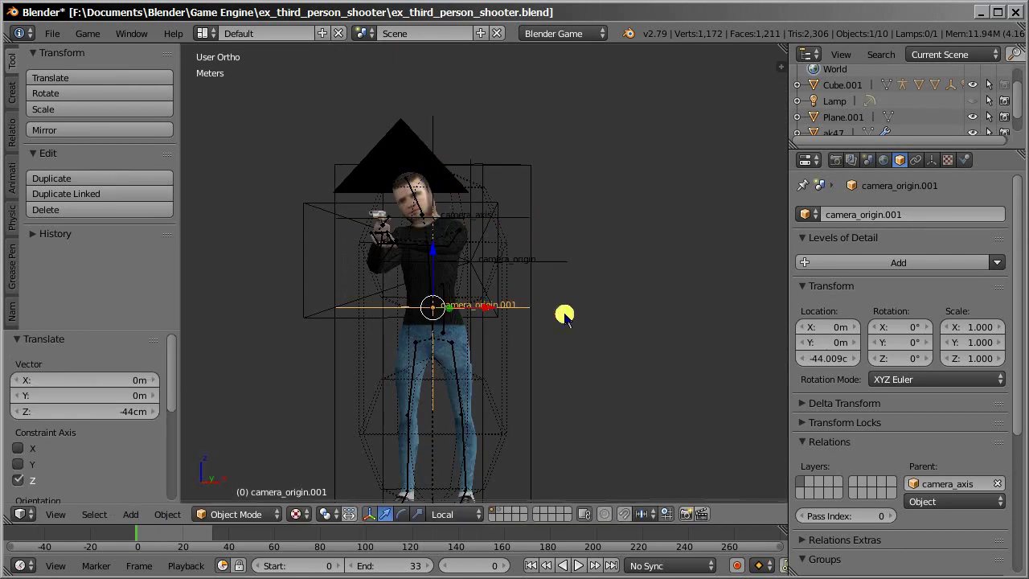
Rename the duplicated empty as camera_smooth.
left_click(866, 215)
left_click_drag(866, 215, 948, 212)
type("smooth")
key("Return")
Enable Slow Parent for the camera_smooth empty and set its offset to 10.
middle_click_drag(689, 294, 554, 295)
scroll(918, 409, "down", 6)
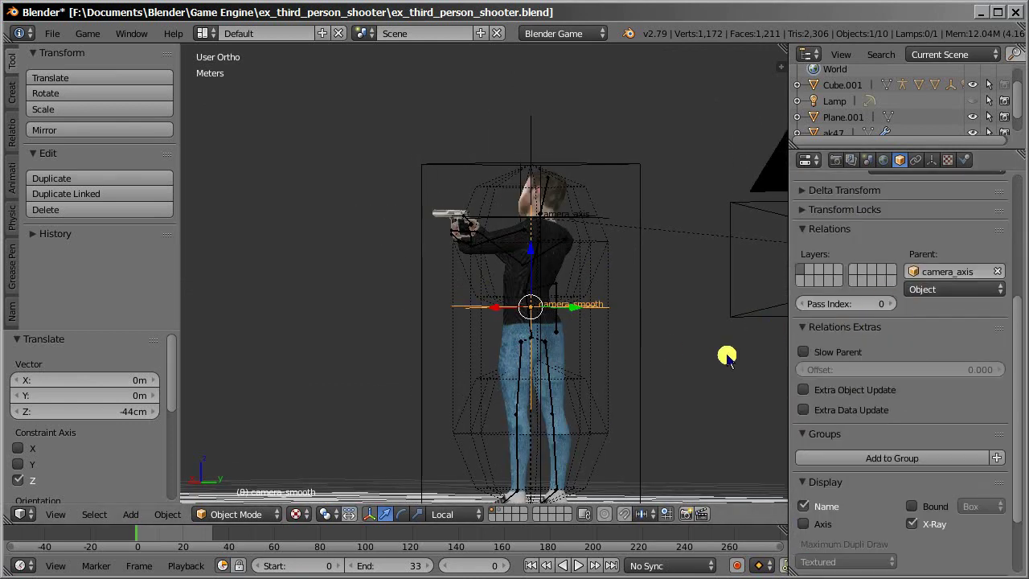
left_click(848, 354)
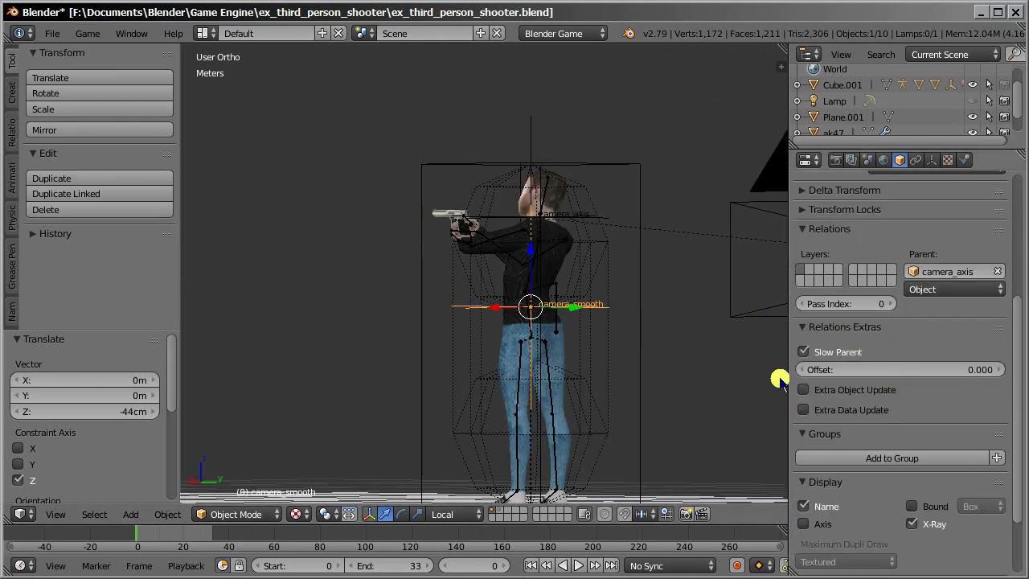
left_click(874, 371)
type("1")
key("Return")
scroll(558, 300, "down", 3)
scroll(627, 298, "up", 3)
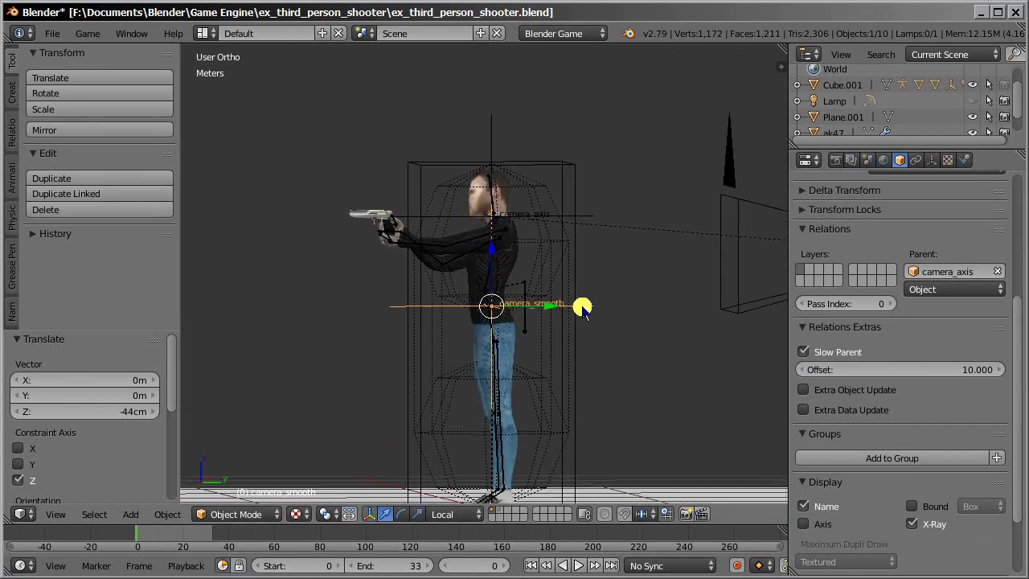
Turn off Slow Parent for camera_smooth and check the camera_axis hierarchy with a cancelled trial move.
left_click(827, 356)
right_click(572, 212)
key("g")
right_click(667, 265)
key("n")
key("n")
scroll(563, 281, "down", 3)
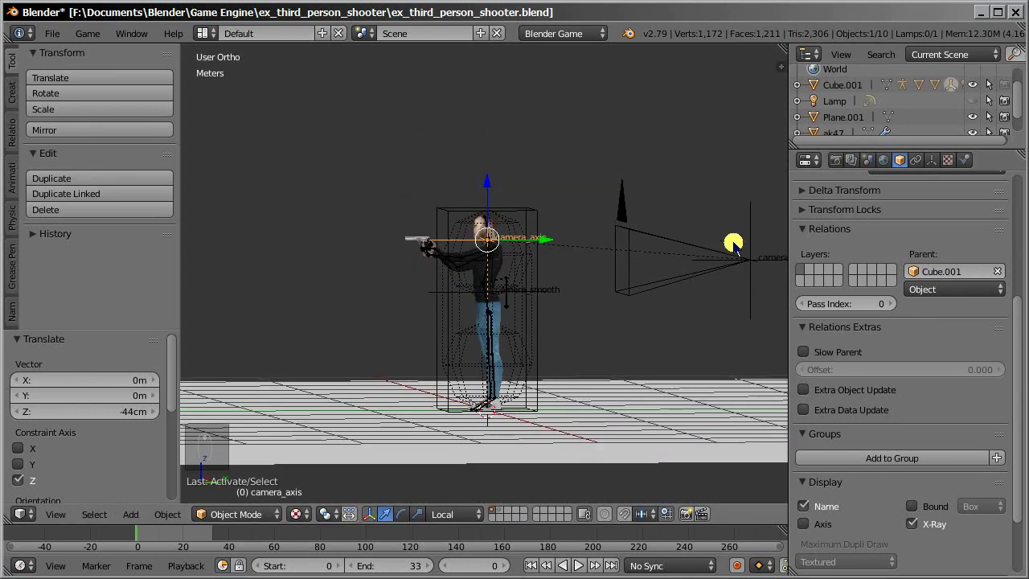
Parent the camera and the camera_origin empty to camera_smooth using Object (Keep Transform).
right_click(729, 246)
scroll(633, 270, "up", 1)
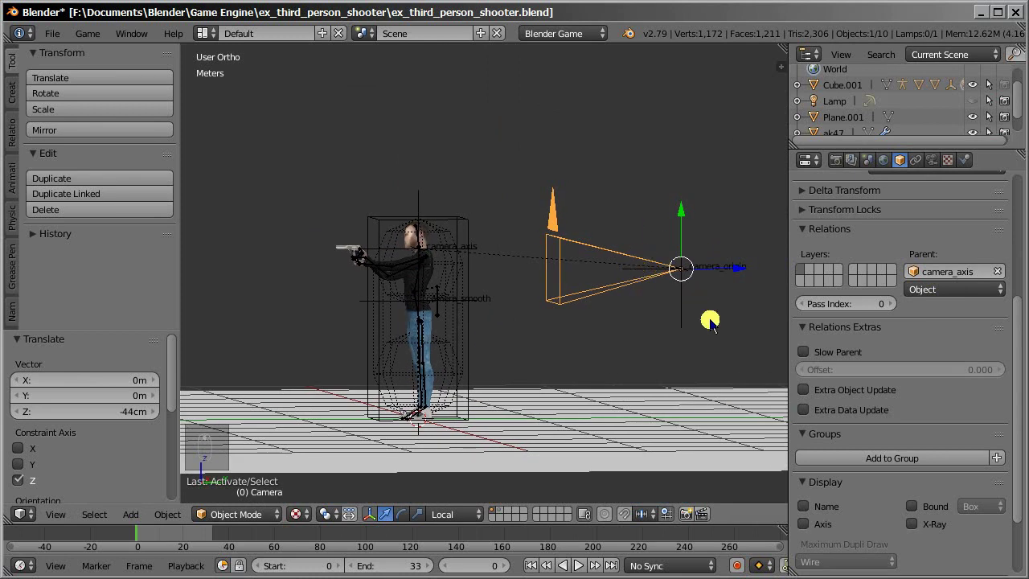
right_click(683, 299, "shift")
scroll(496, 310, "up", 1)
middle_click_drag(496, 311, 540, 289, "shift")
middle_click_drag(540, 290, 527, 282)
right_click(526, 281, "shift")
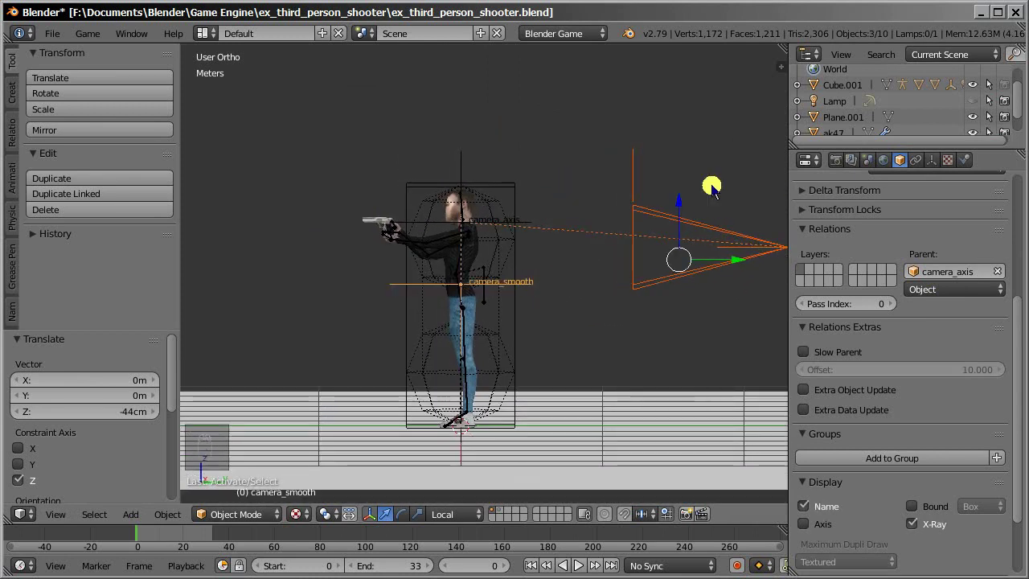
middle_click_drag(728, 261, 635, 251, "shift")
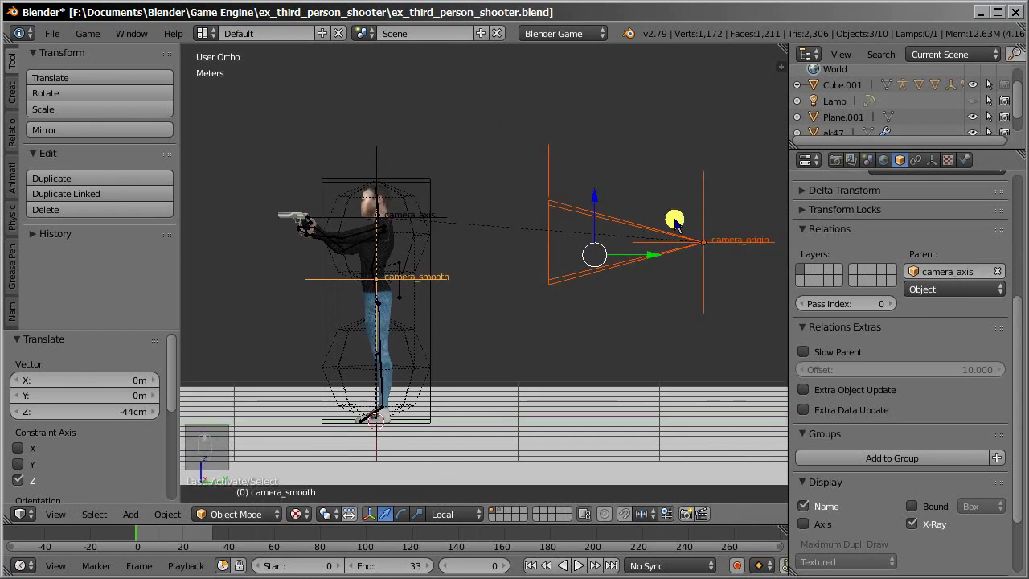
middle_click_drag(457, 265, 471, 268, "shift")
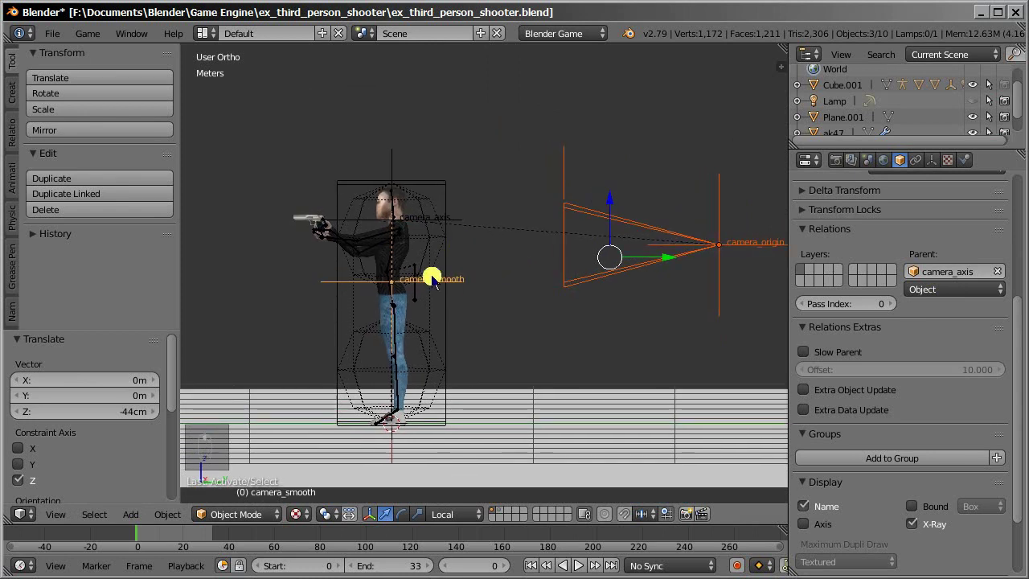
key("ctrl+z")
key("ctrl+p")
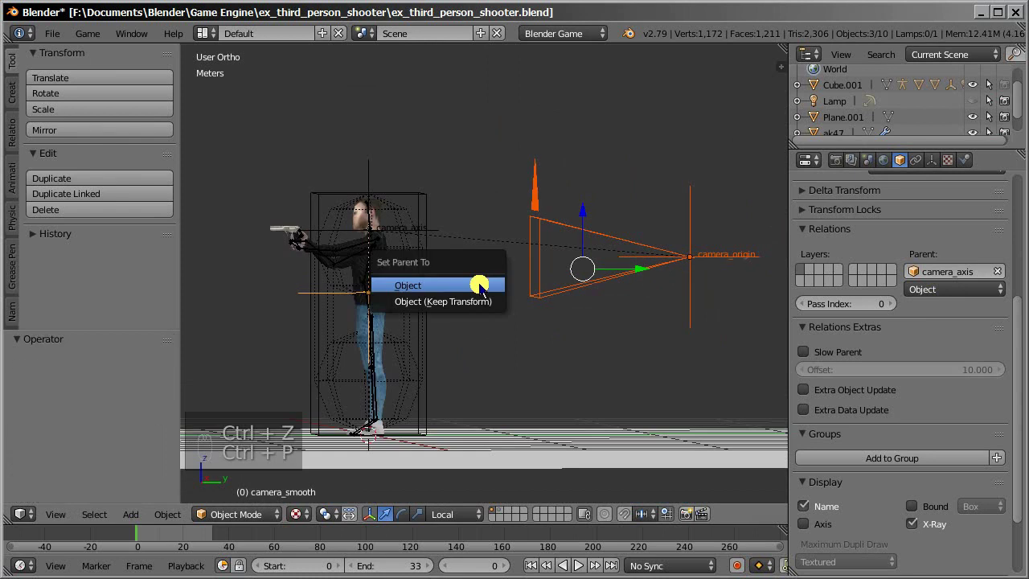
left_click(424, 300)
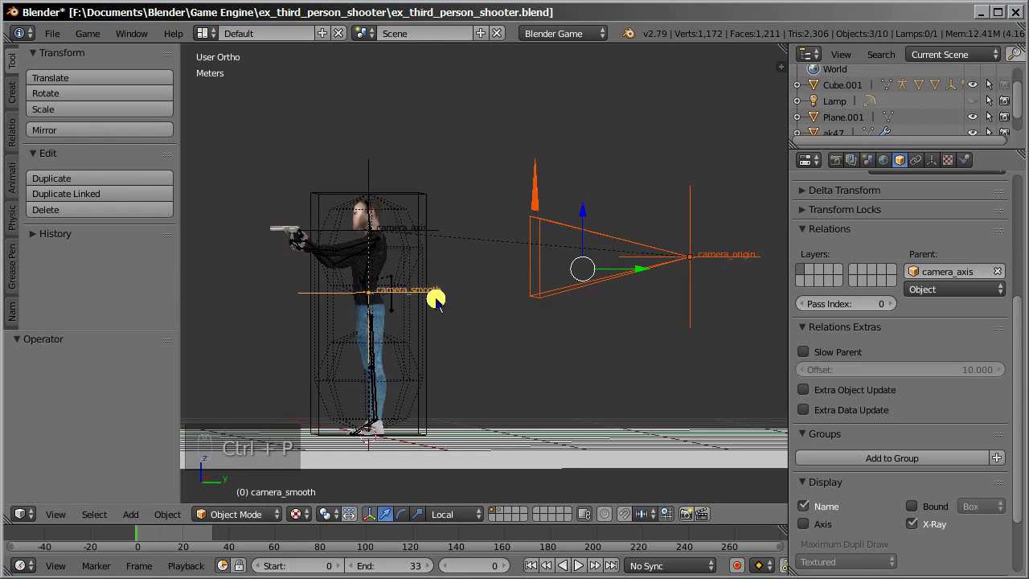
key("ctrl+p")
left_click(471, 298)
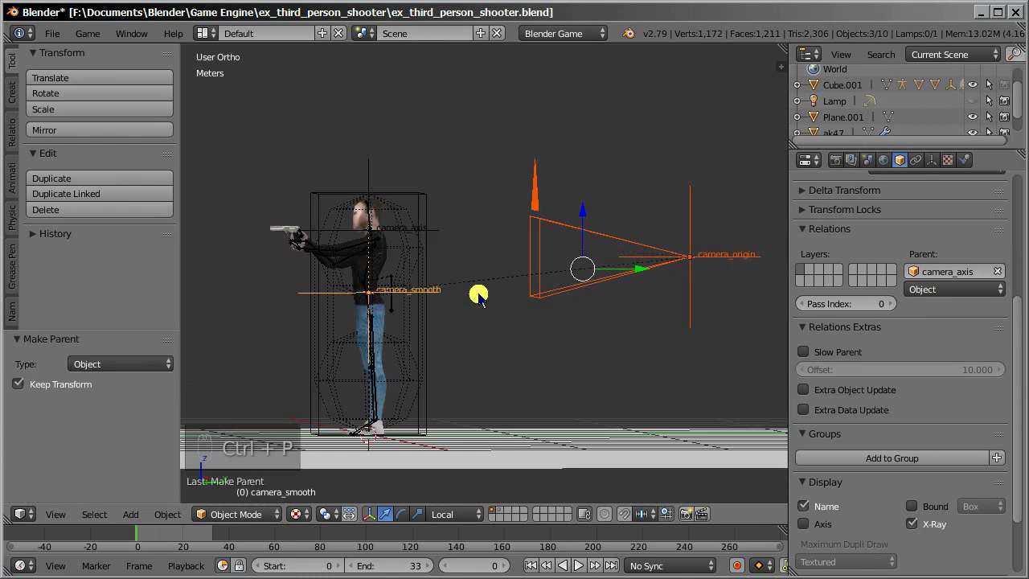
Check the new parenting with trial moves of the camera_axis and camera_smooth empties, leaving both in place.
right_click(378, 295)
key("g")
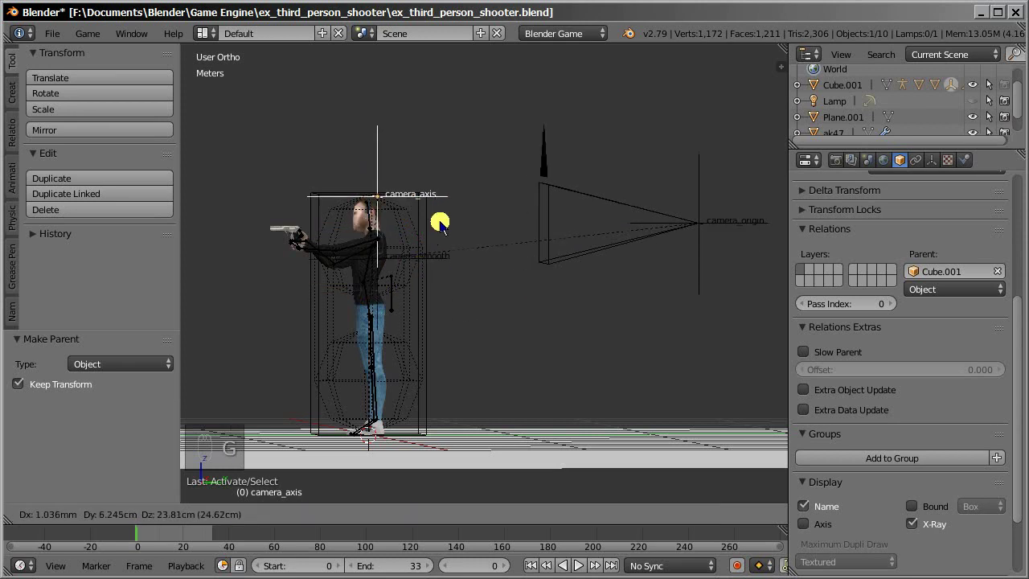
key("g")
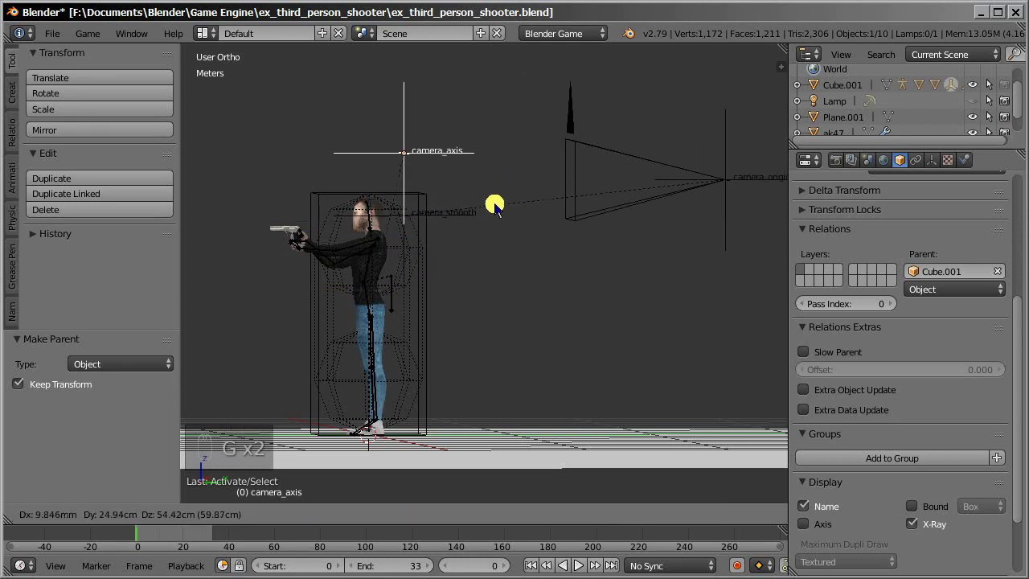
left_click(505, 256)
right_click(447, 296)
key("g")
left_click(401, 293)
key("g")
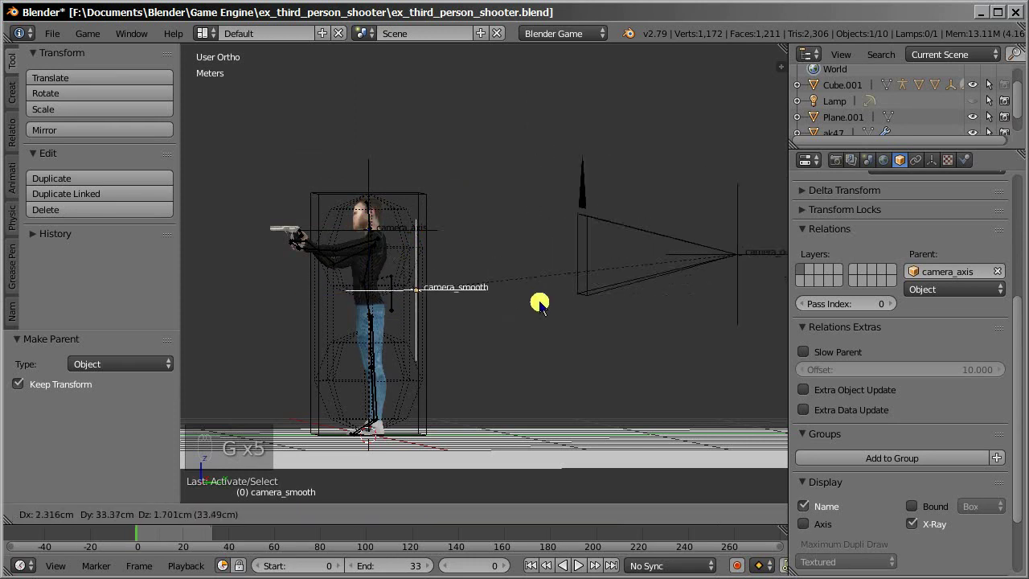
right_click(514, 301)
middle_click_drag(551, 270, 471, 279)
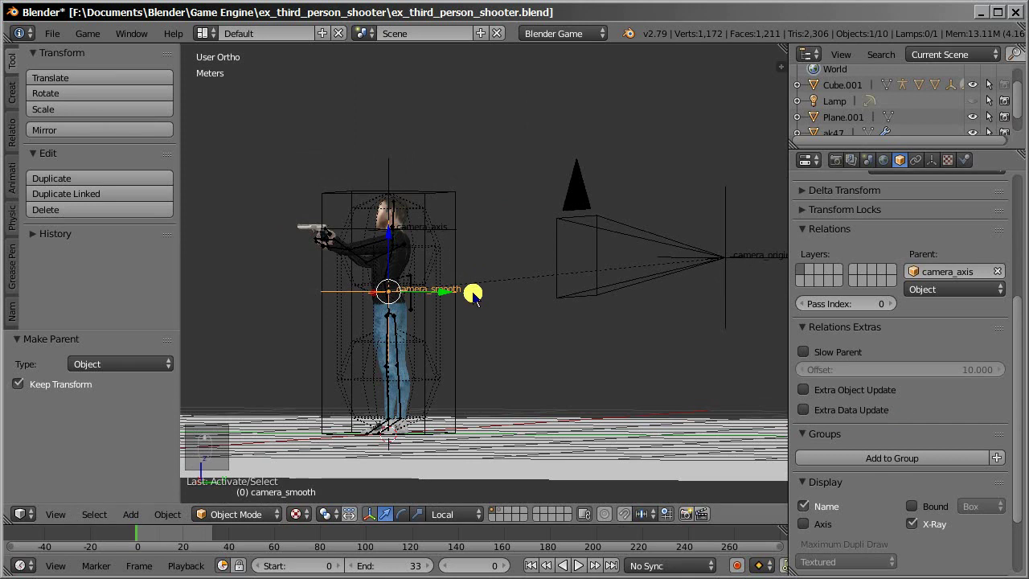
Re-enable Slow Parent for camera_smooth, run the game through the camera to test the smoothing, and stop it.
left_click(803, 352)
key("KP_0")
key("p")
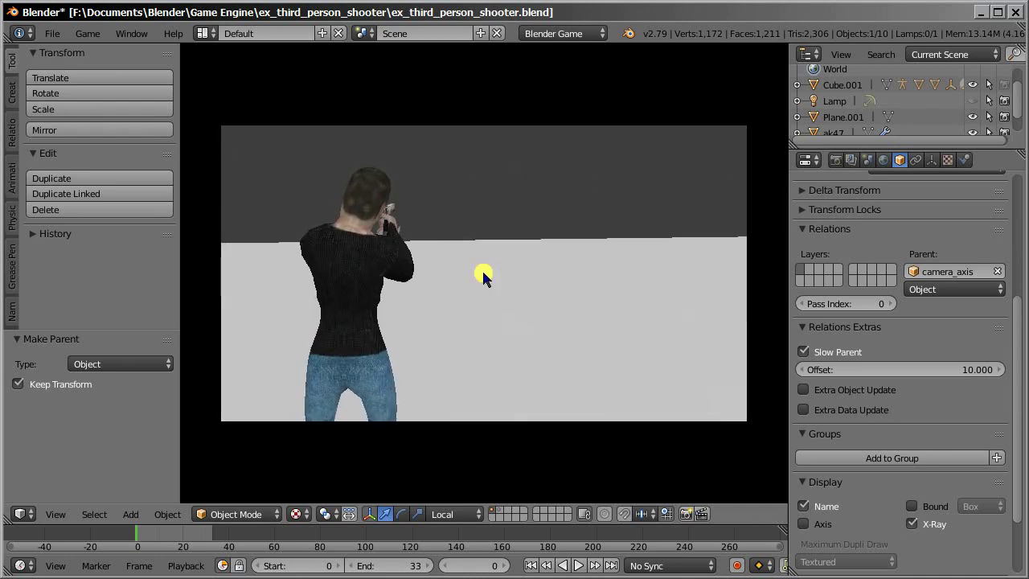
key("Escape")
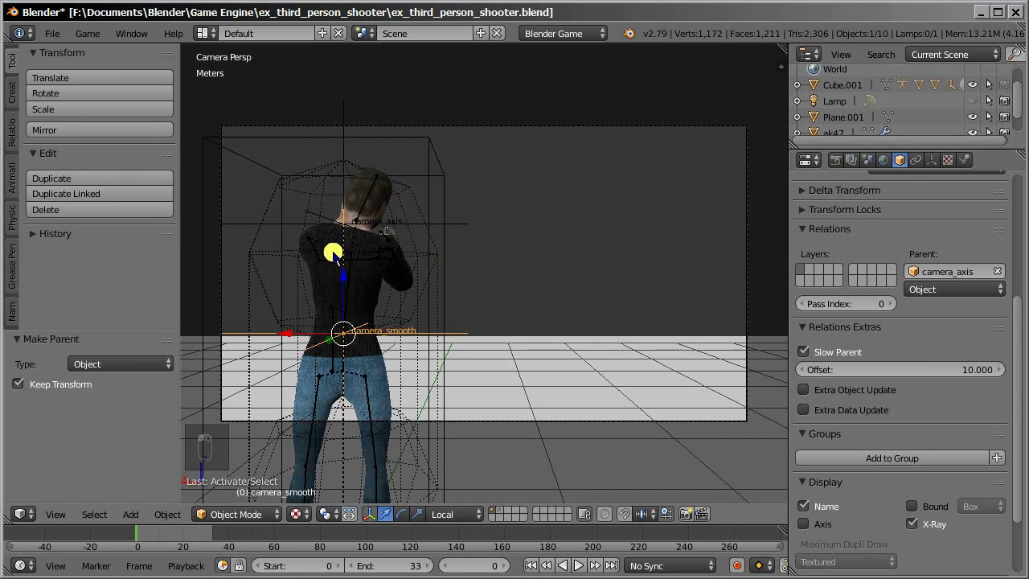
Add a cylinder mesh at the 3D cursor, at the character's feet.
key("KP_3")
key("ctrl+KP_3")
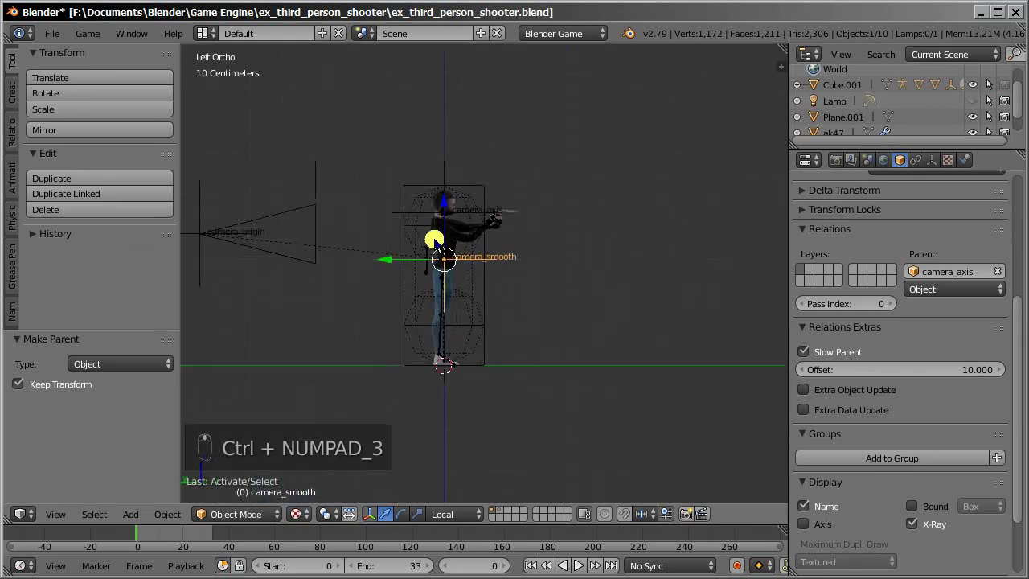
key("shift+a")
mouse_move(426, 201)
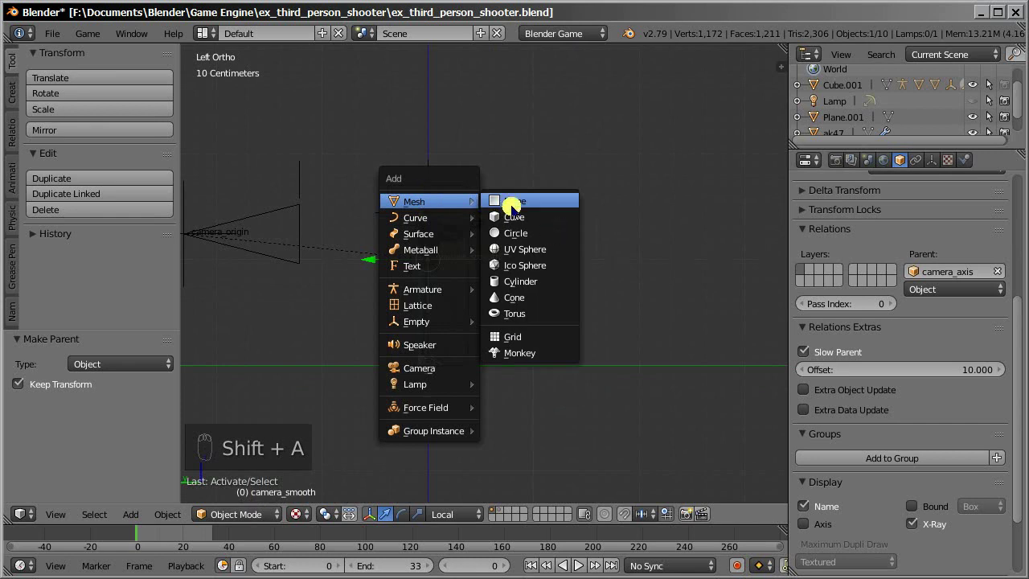
left_click(521, 281)
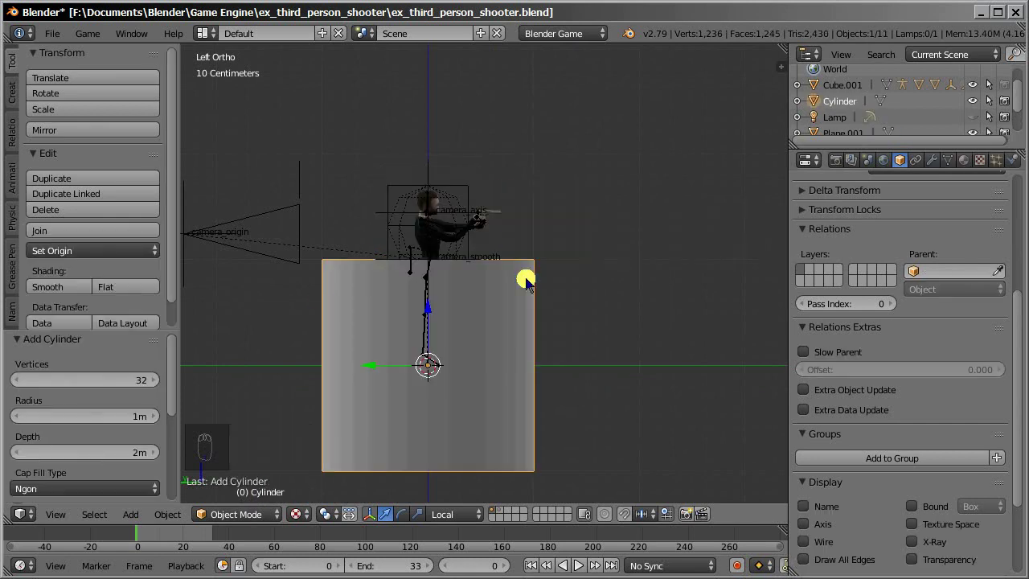
middle_click_drag(525, 278, 359, 341)
middle_click_drag(336, 303, 120, 291)
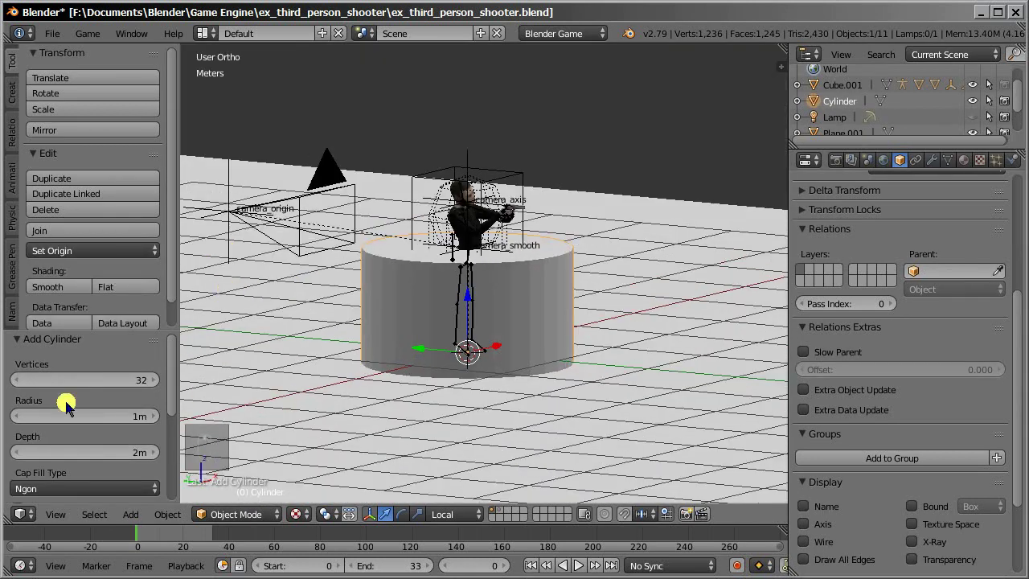
Set the new cylinder to 3 vertices, a radius of 0.01 m and a depth of 1 m.
left_click(74, 374)
key("Return")
middle_click_drag(447, 257, 515, 280)
left_click(98, 416)
type(".01")
key("Return")
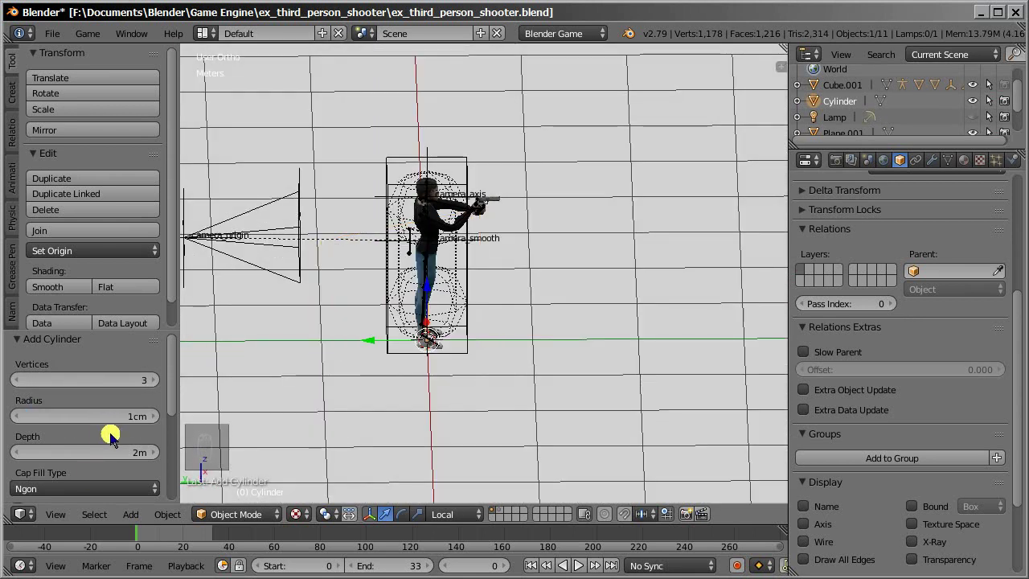
middle_click_drag(470, 333, 471, 287)
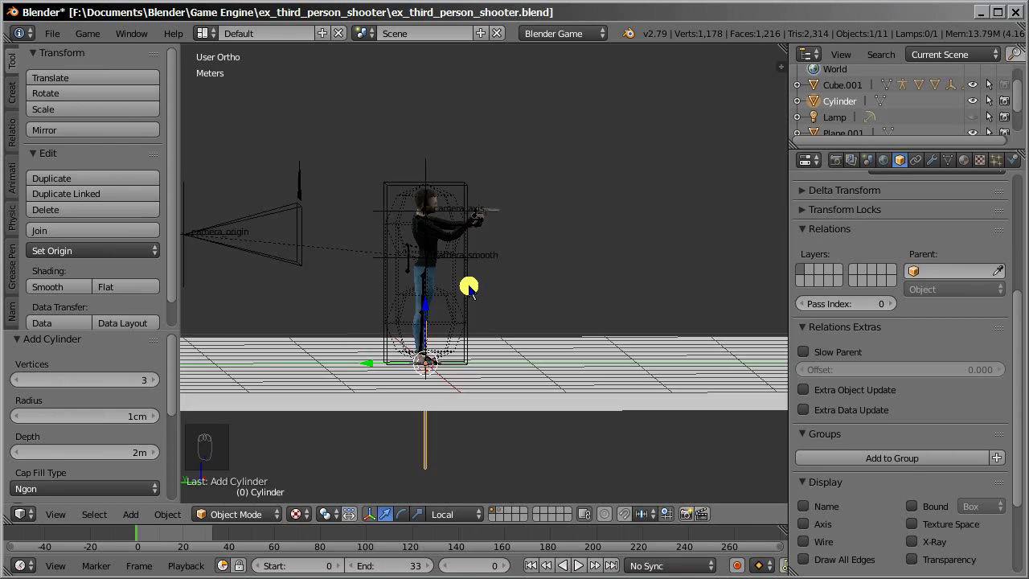
left_click(99, 453)
type("1")
key("Return")
In the left side view, move the thin cylinder about 90 cm in front of the character and 60 cm up.
key("KP_1")
key("KP_3")
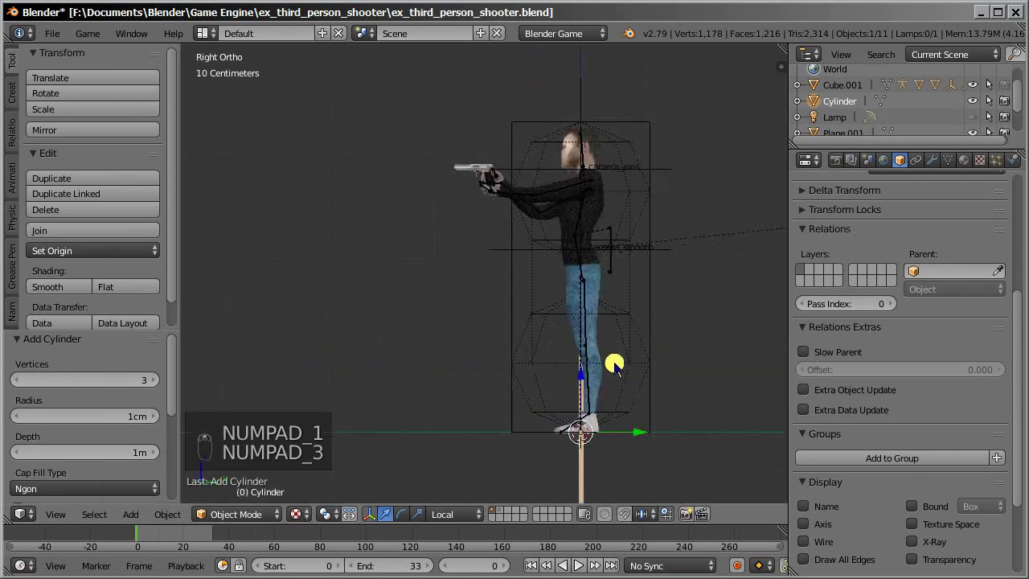
scroll(608, 356, "up", 5)
key("ctrl+KP_3")
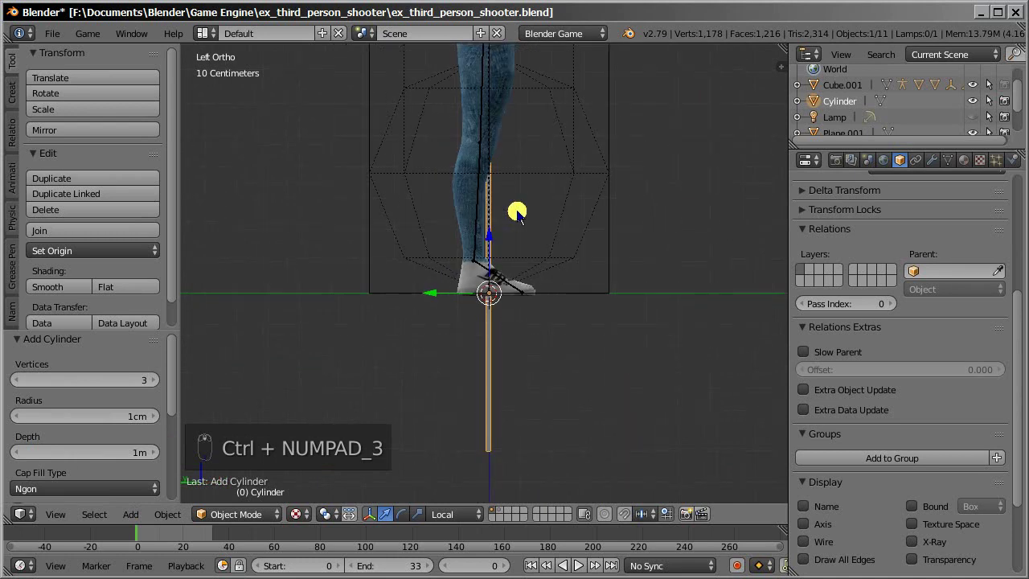
key("g")
left_click(679, 136)
key("KP_Decimal")
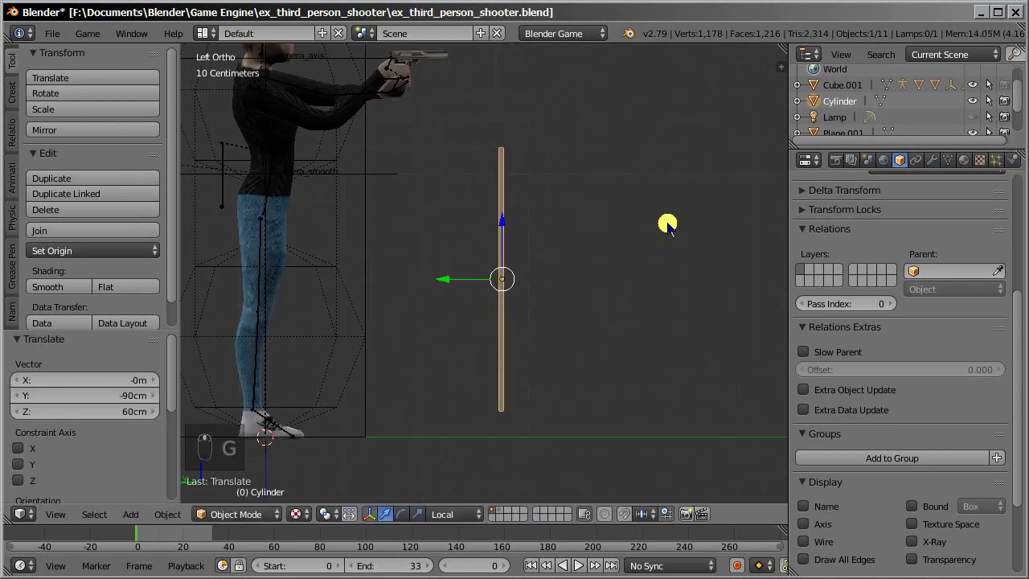
Create a new material on the cylinder and name it solid_color.
left_click(970, 160)
left_click(854, 265)
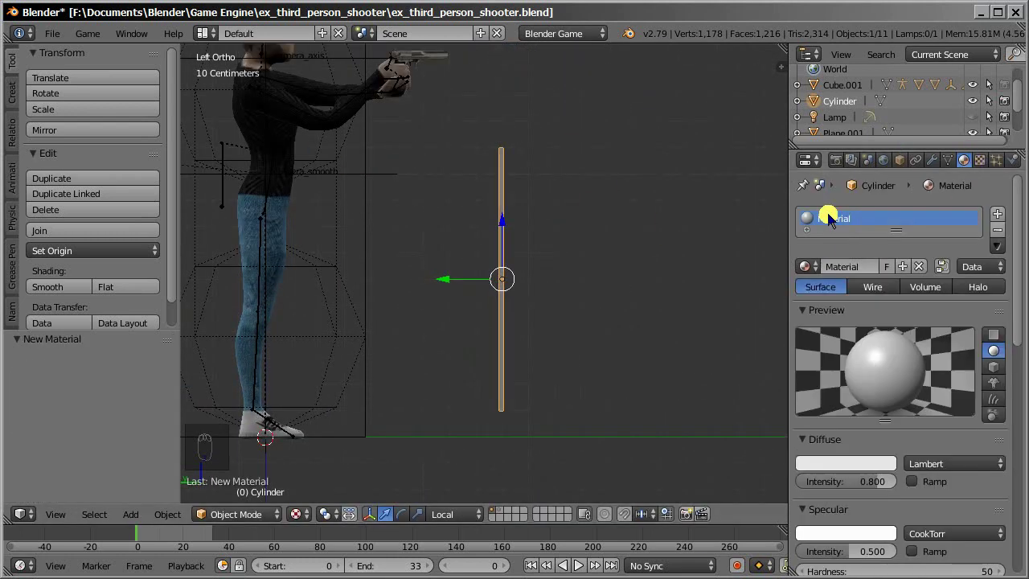
left_click(844, 267)
type("solid_color")
key("Return")
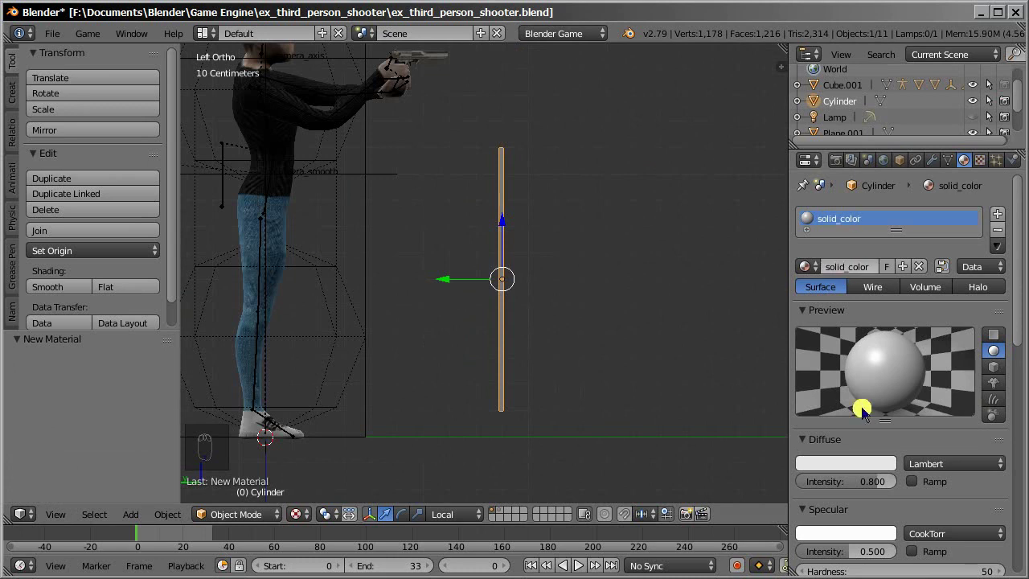
Set both the diffuse intensity and the specular intensity of the solid_color material to 1.
left_click(891, 485)
type("1")
key("Return")
scroll(874, 508, "down", 5)
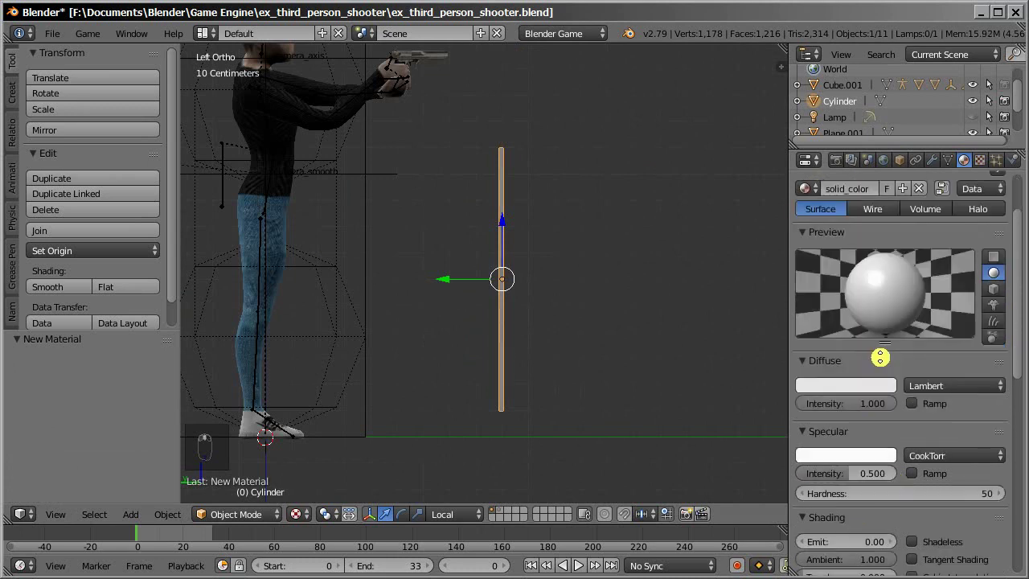
left_click(858, 391)
type("1")
key("Return")
Make the solid_color material shadeless, with Object Color enabled and its alpha blend set to Alpha Sort.
left_click(916, 458)
scroll(965, 418, "down", 10)
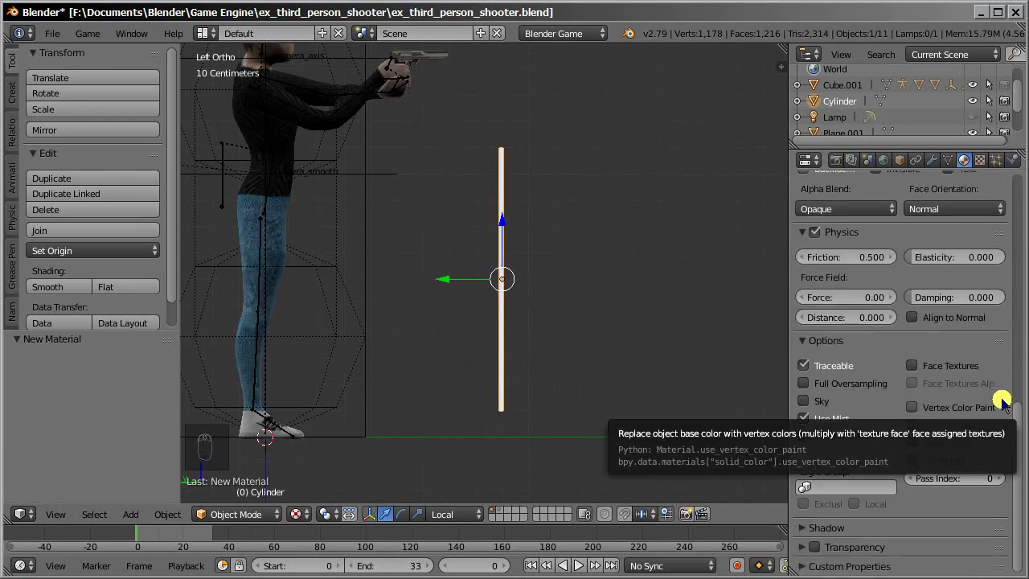
left_click(815, 207)
left_click(838, 118)
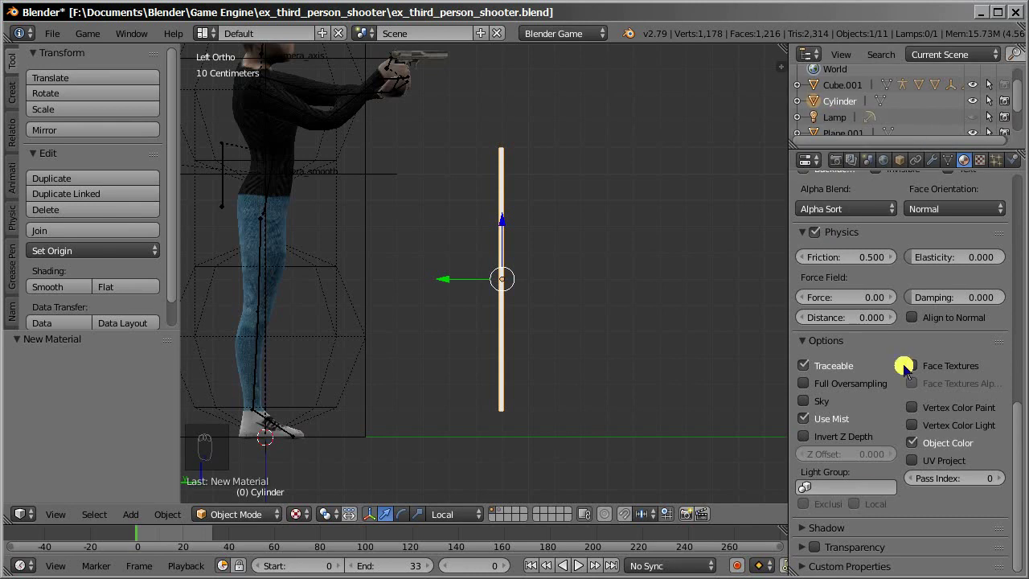
scroll(826, 379, "up", 2)
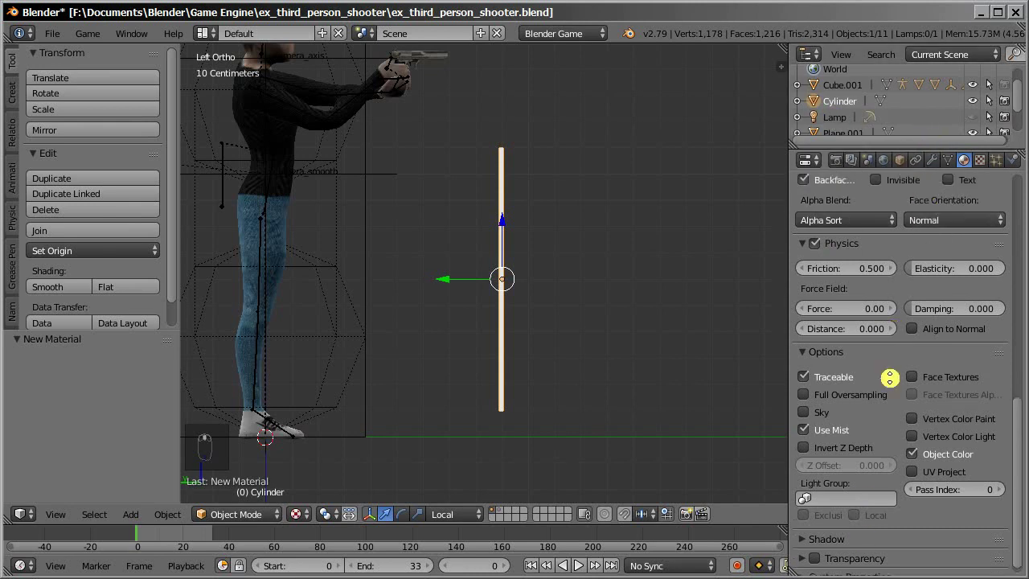
Set the alpha of the cylinder's object color to 0.5.
left_click(901, 159)
scroll(952, 320, "up", 4)
scroll(935, 271, "down", 7)
left_click(940, 477)
left_click(928, 450)
type(".5")
key("Return")
Make the cylinder's object color red by setting its green and blue values to 0.
left_click(952, 476)
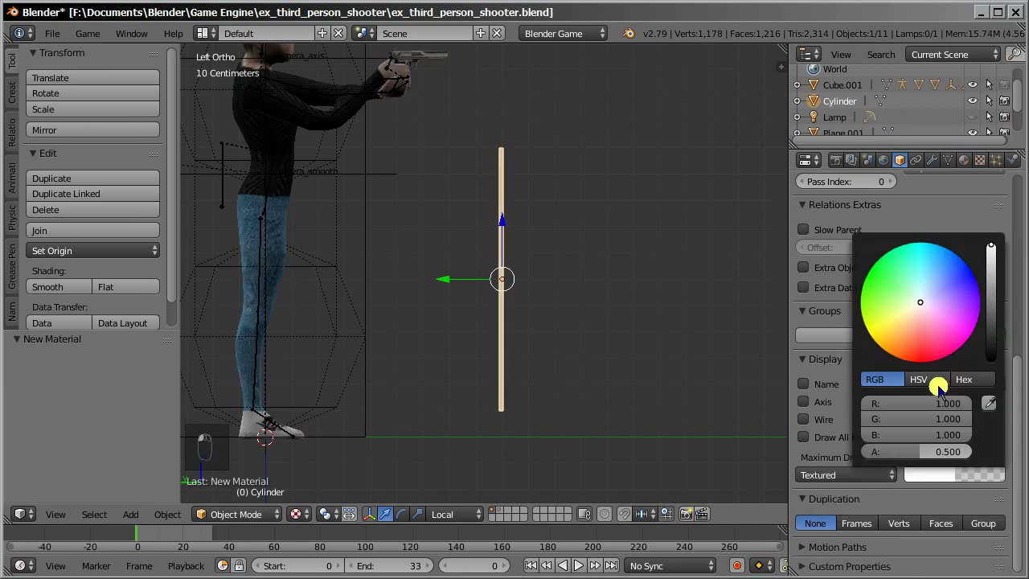
left_click(916, 434)
type("0")
key("Return")
left_click(916, 420)
type("0")
key("Return")
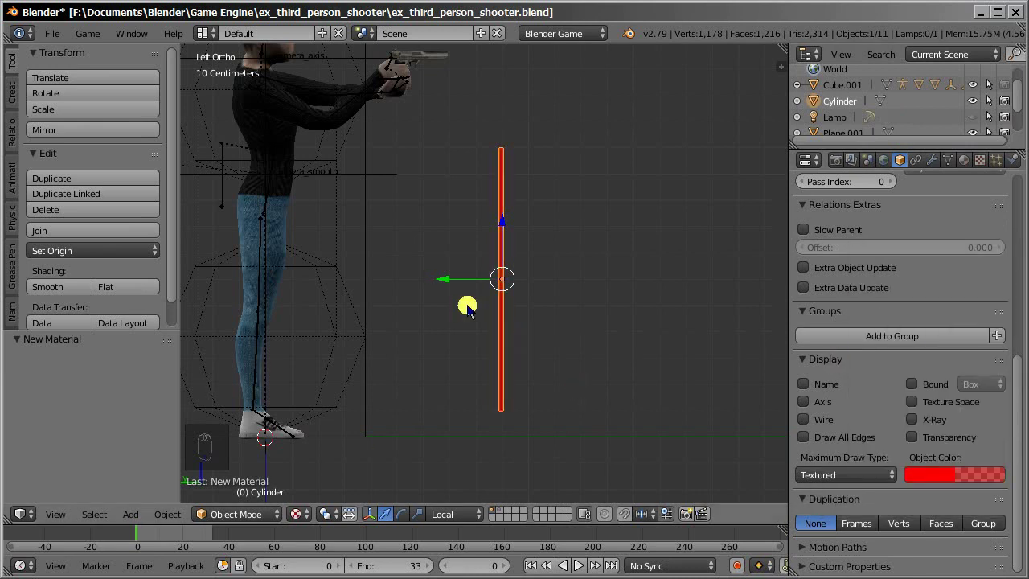
Move the cylinder 10 cm down along Z in the left side view.
scroll(546, 282, "up", 5)
scroll(570, 294, "down", 4)
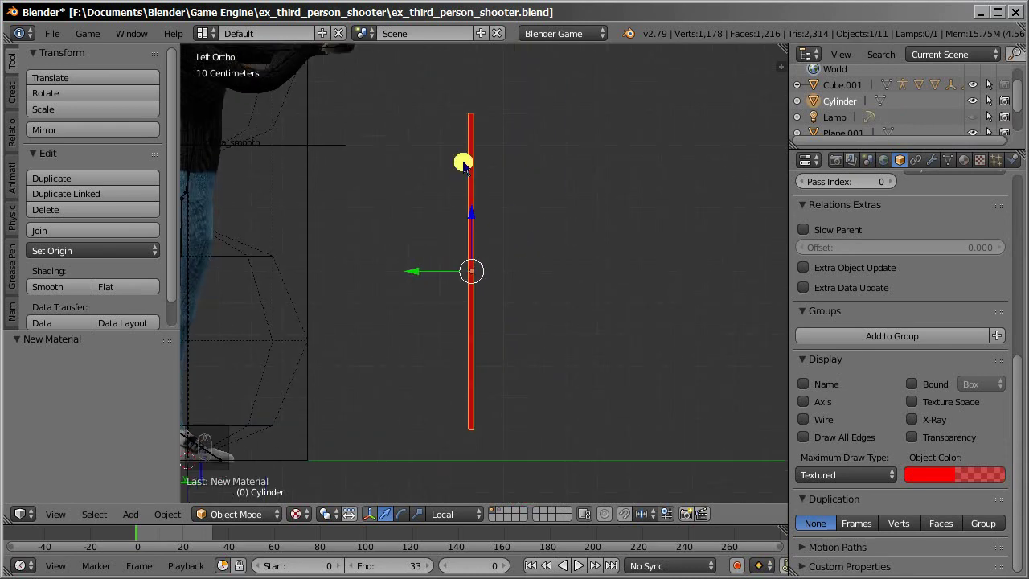
scroll(475, 270, "down", 3)
scroll(473, 214, "up", 2)
left_click_drag(473, 214, 553, 283)
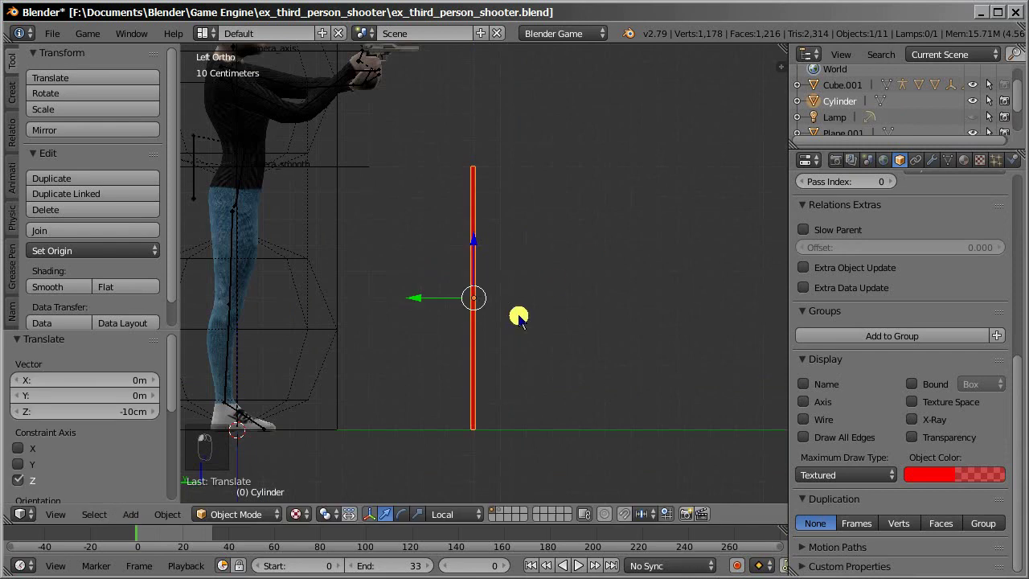
In Edit Mode, raise the cylinder's mesh 50 cm along Z so the object origin lies at its lower end.
key("Tab")
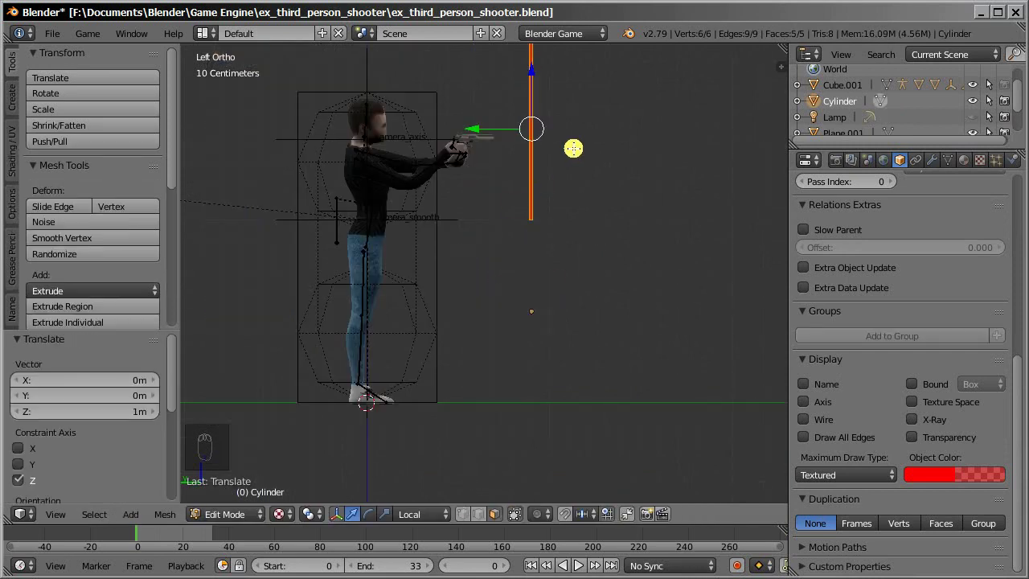
key("ctrl+z")
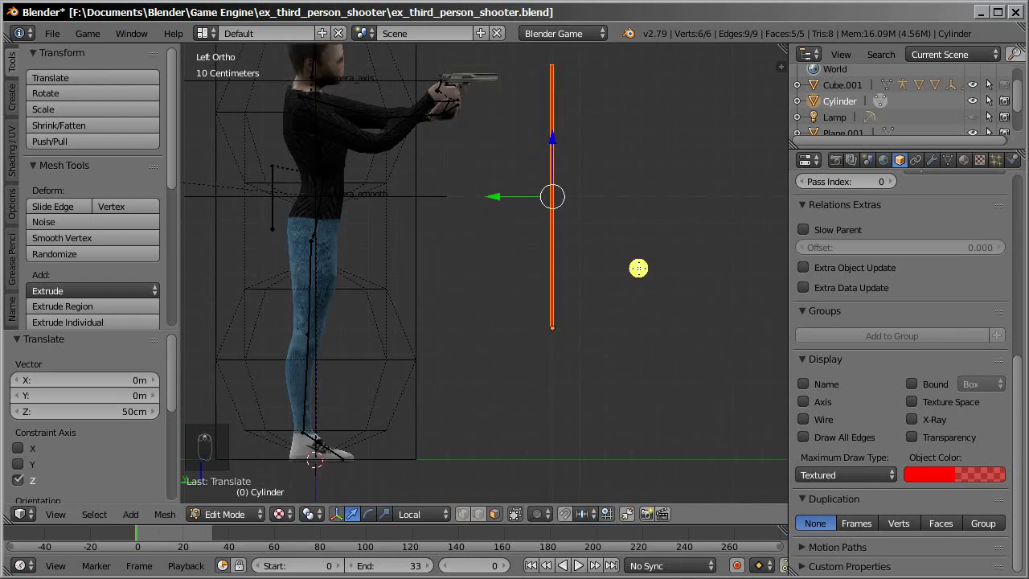
key("Tab")
Lower the cylinder object 50 cm along its local Z onto the ground and switch to the right side view.
scroll(634, 254, "down", 1)
key("g")
key("z")
key("z")
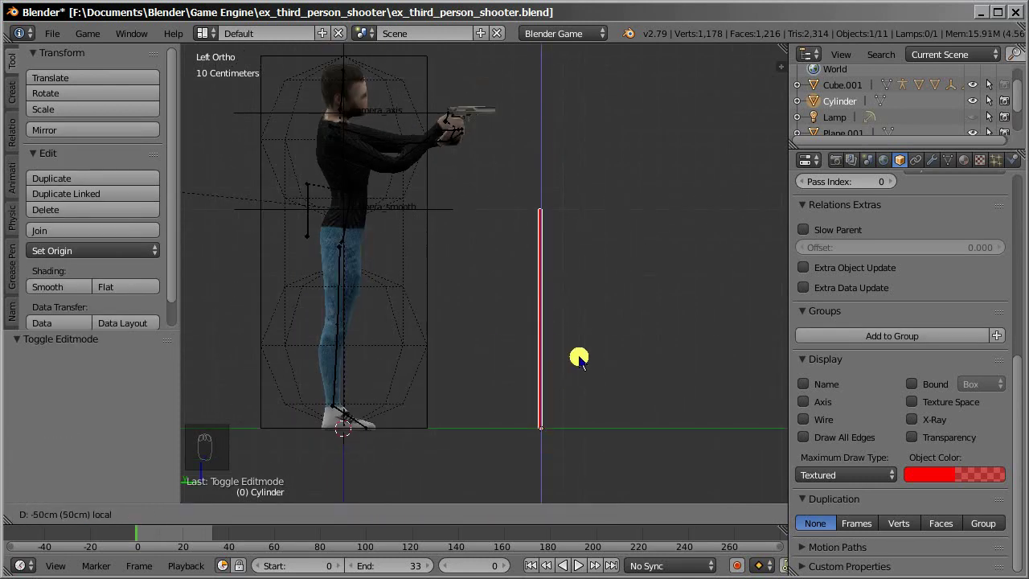
key("Return")
key("KP_1")
key("KP_3")
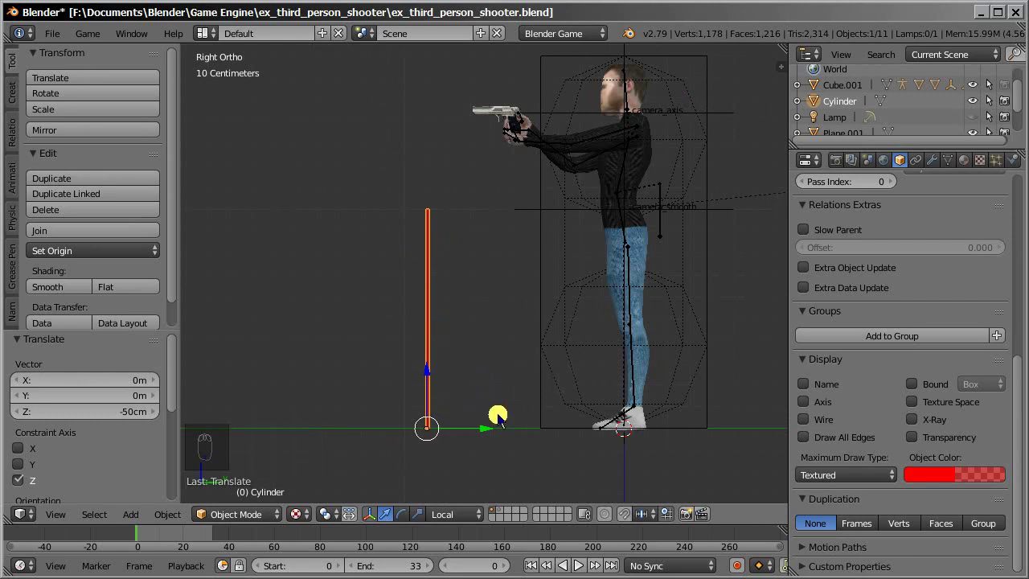
key("s")
key("z")
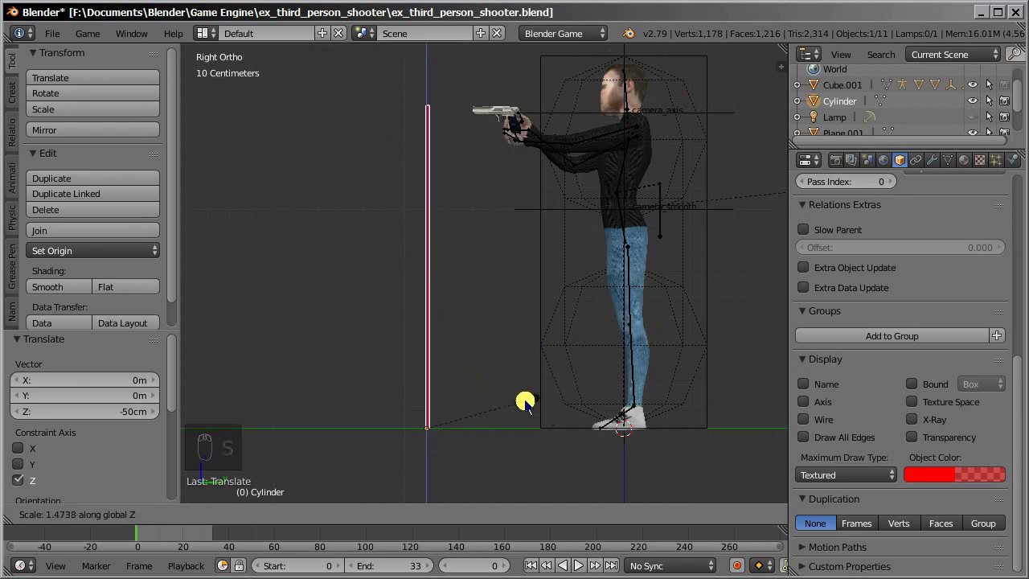
left_click(474, 328)
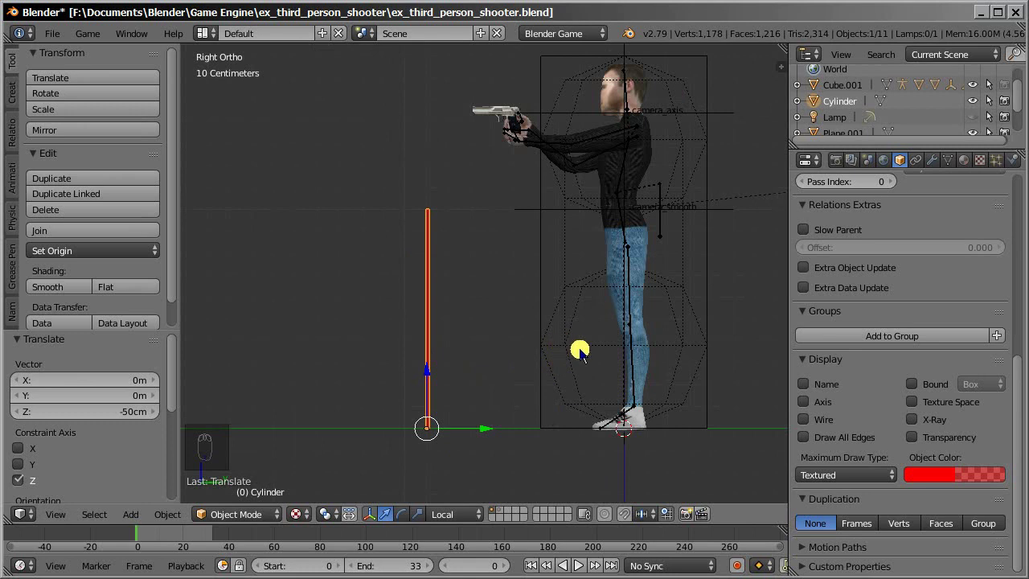
Rotate the cylinder -90° in the right side view and apply its rotation and scale.
key("r")
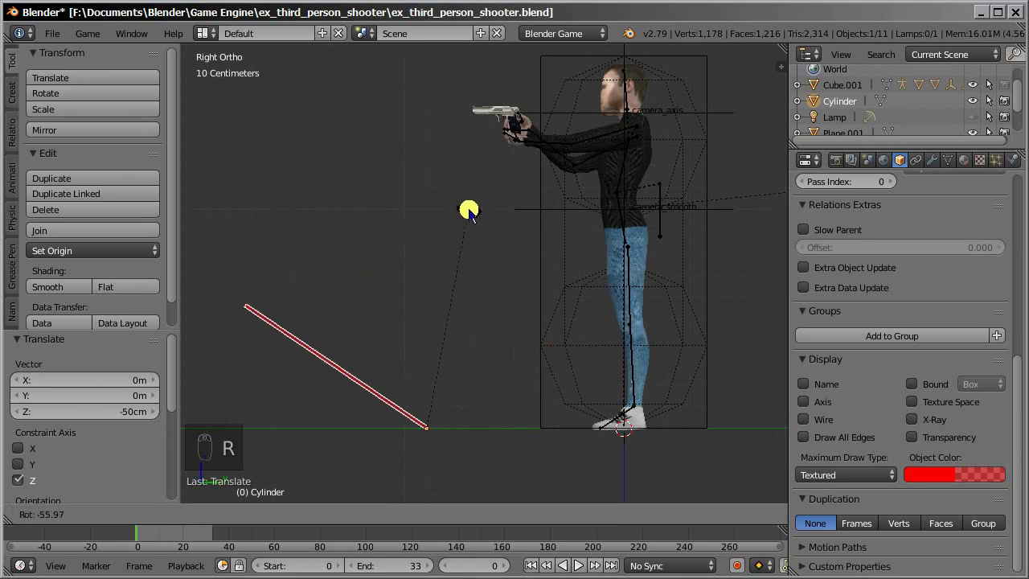
type("-90")
key("Return")
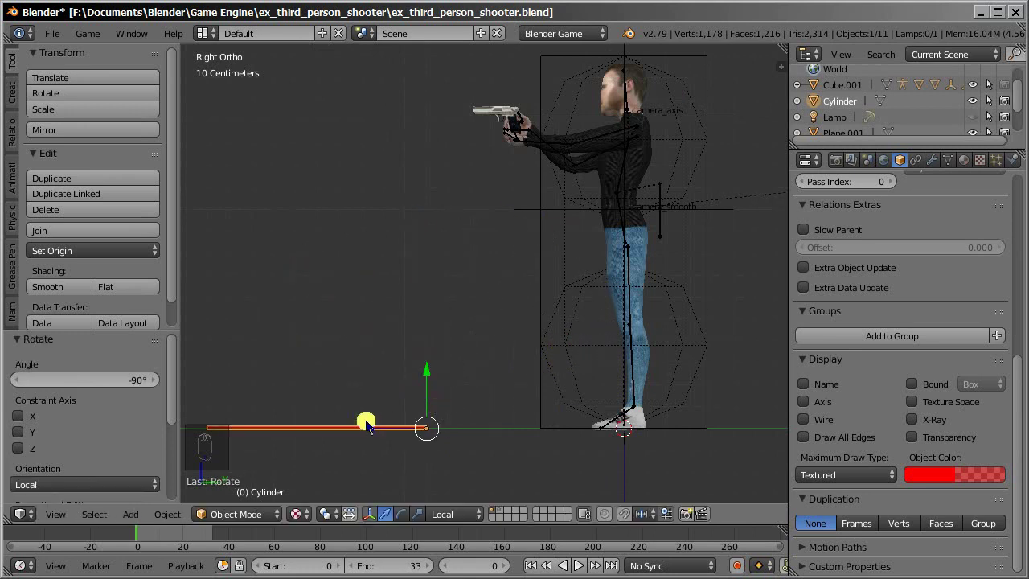
middle_click_drag(358, 437, 430, 371, "shift")
middle_click_drag(535, 237, 518, 277, "shift")
key("ctrl+a")
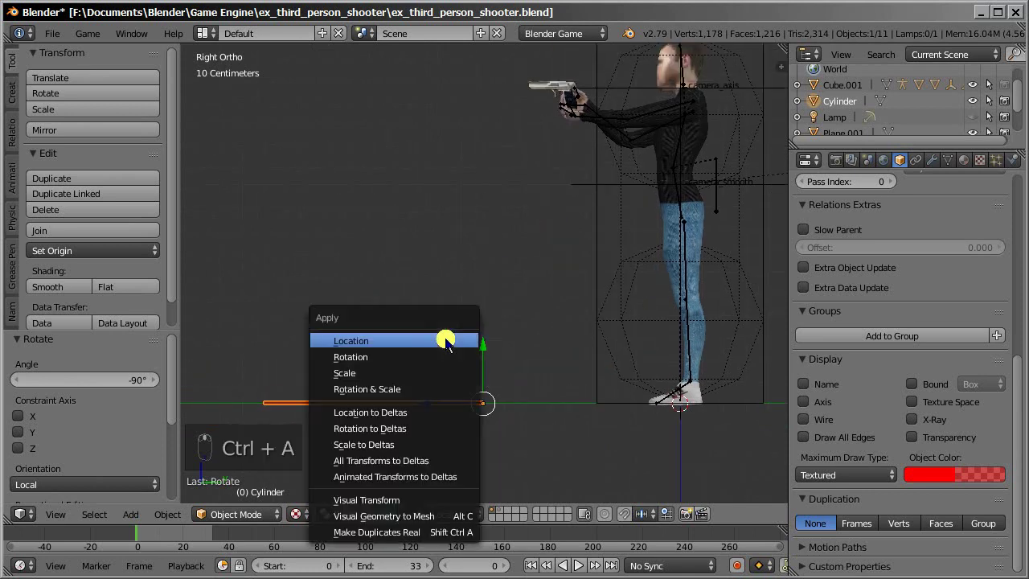
left_click(367, 391)
middle_click_drag(509, 330, 487, 342, "shift")
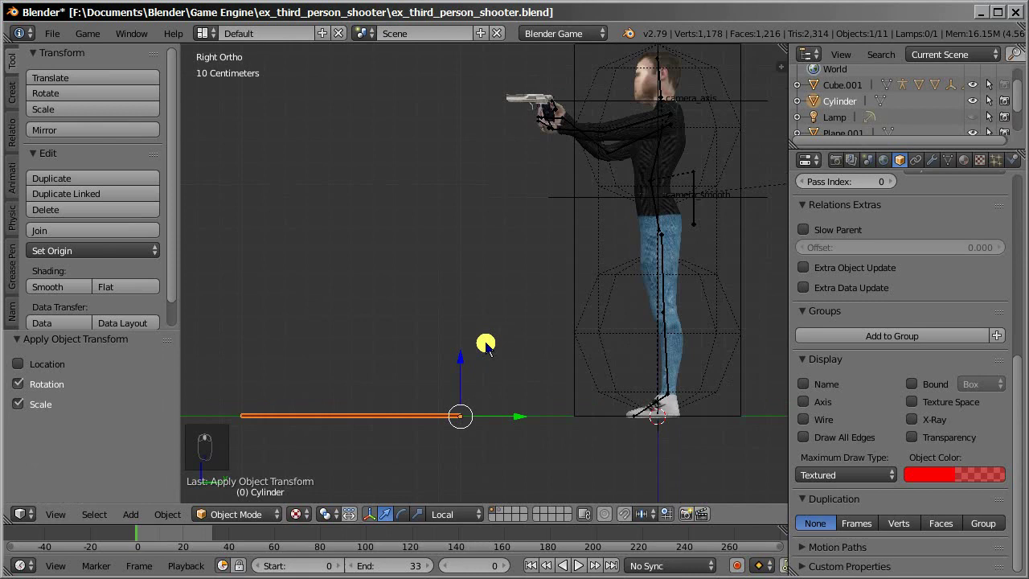
Parent the cylinder to the pistol as an object and reselect the cylinder alone.
right_click(510, 95, "shift")
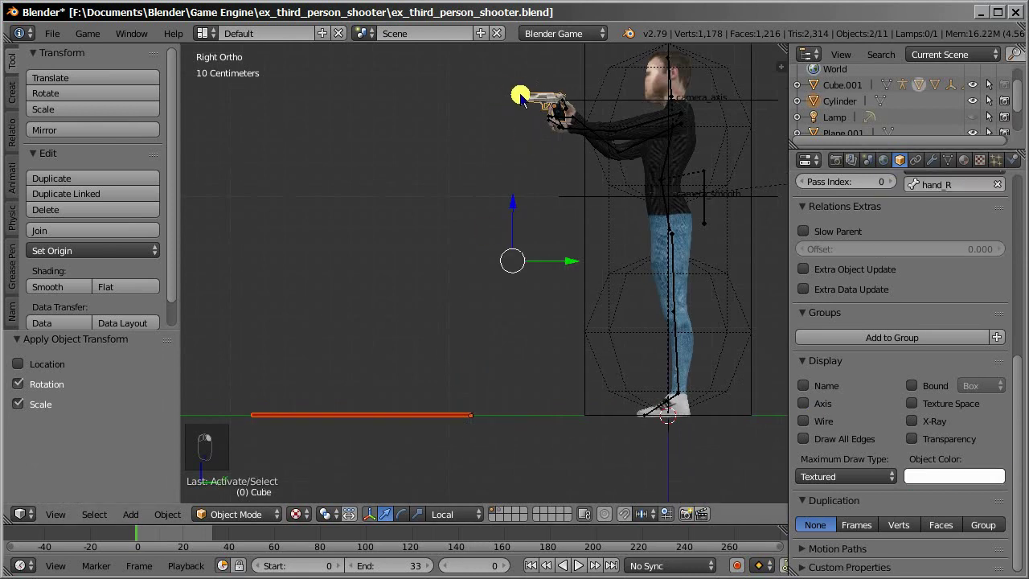
key("ctrl+p")
left_click(394, 172)
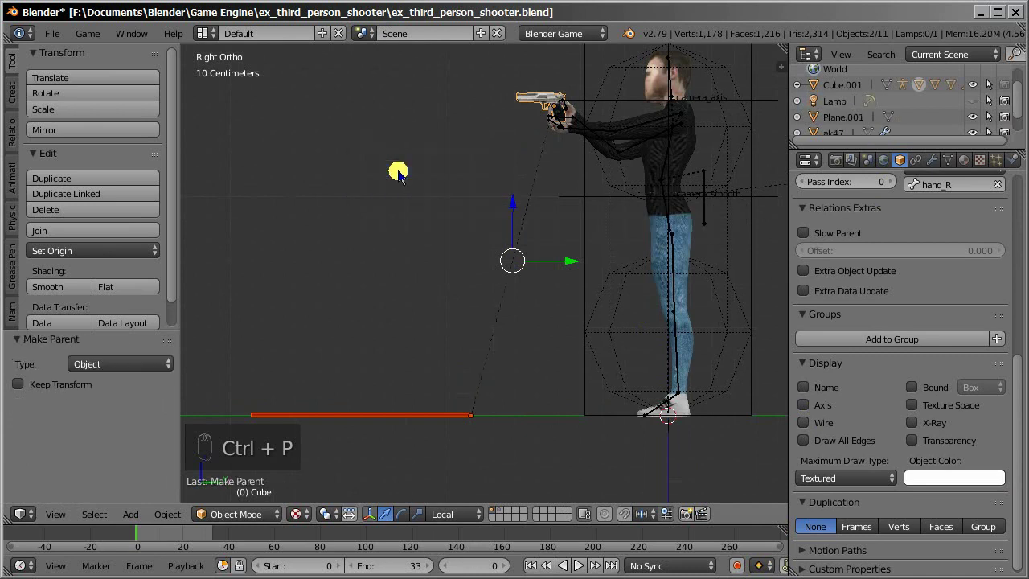
right_click(439, 413)
key("alt+g")
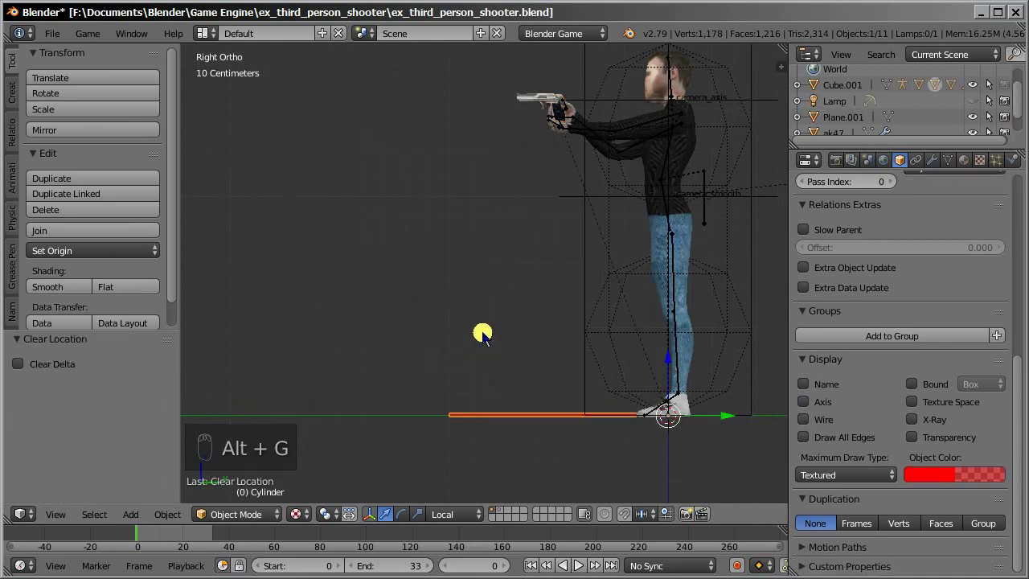
key("ctrl+z")
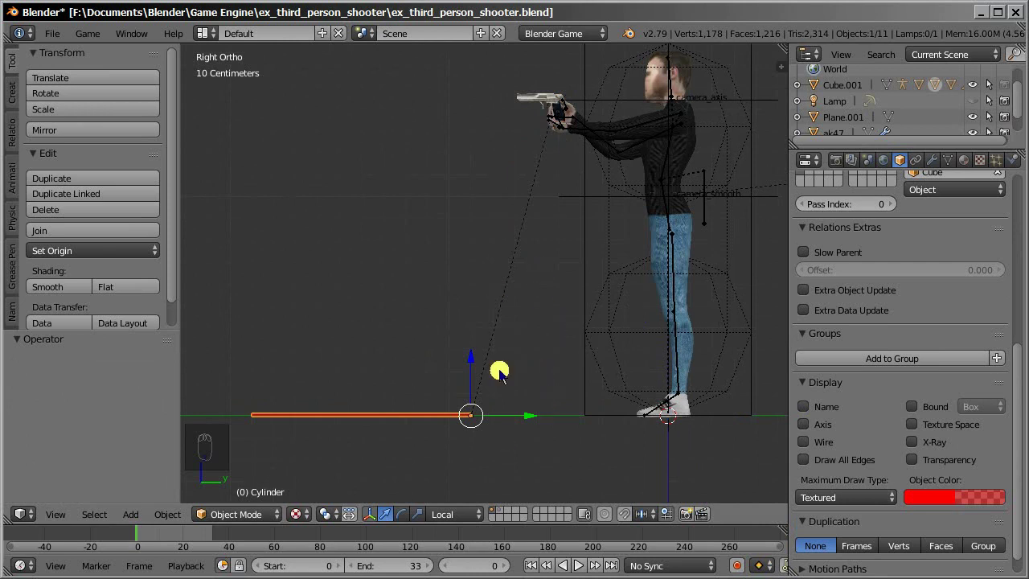
Move the cylinder about 1.4 m up to the pistol in the side view and align it with the pistol in the front view.
key("g")
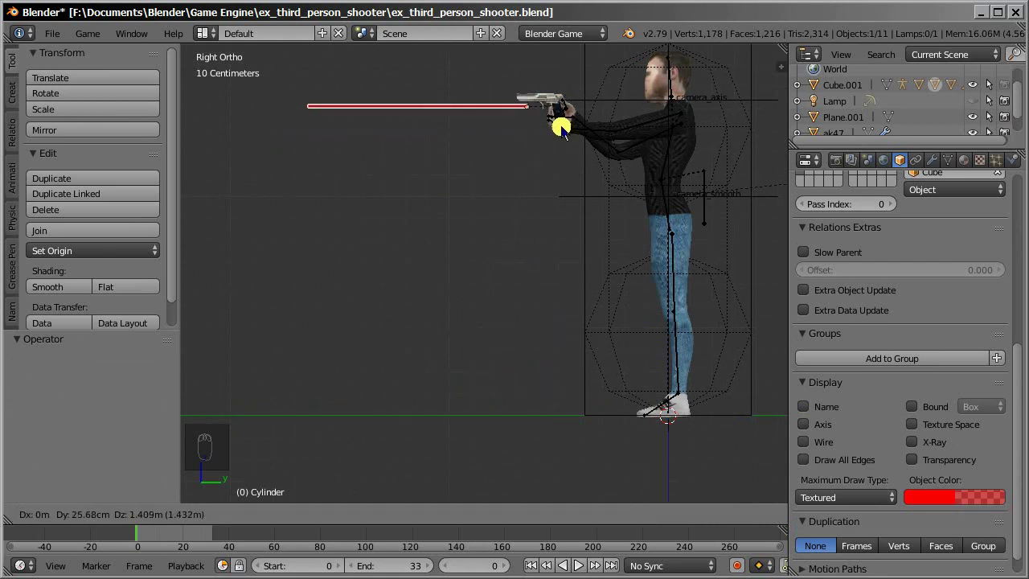
left_click(562, 129)
key("KP_1")
scroll(415, 300, "up", 5)
scroll(415, 299, "up", 2)
middle_click_drag(755, 121, 620, 283, "shift")
key("g")
left_click(572, 232)
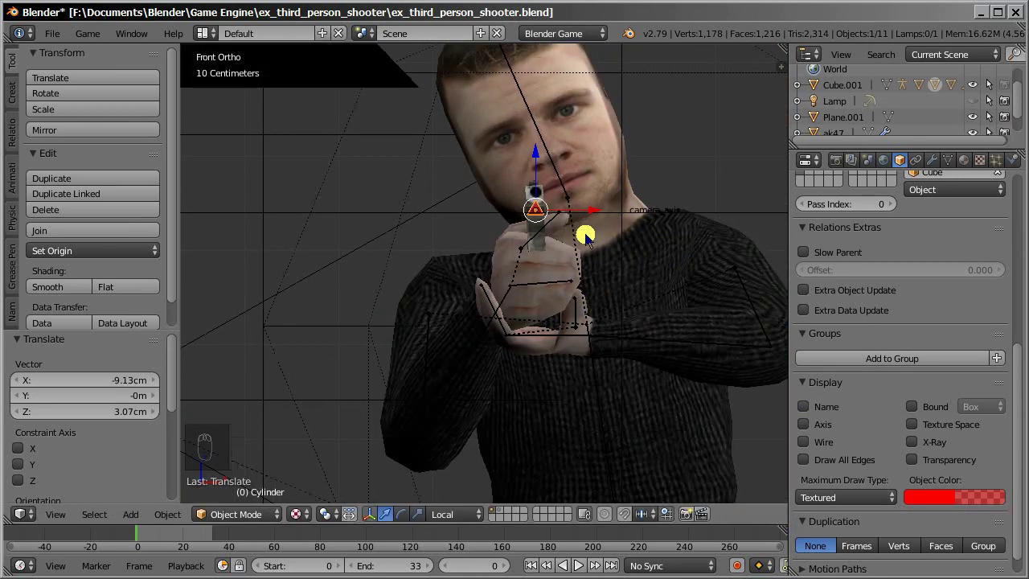
In the right side view, shift the cylinder about 4.9 cm along Y towards the character and 1.3 cm down.
key("KP_3")
key("g")
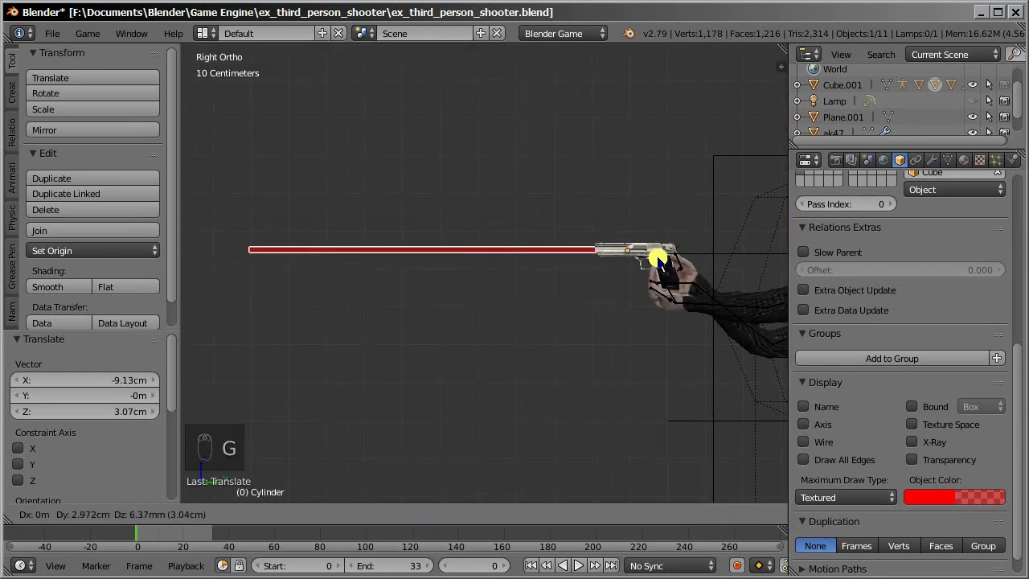
left_click(671, 273)
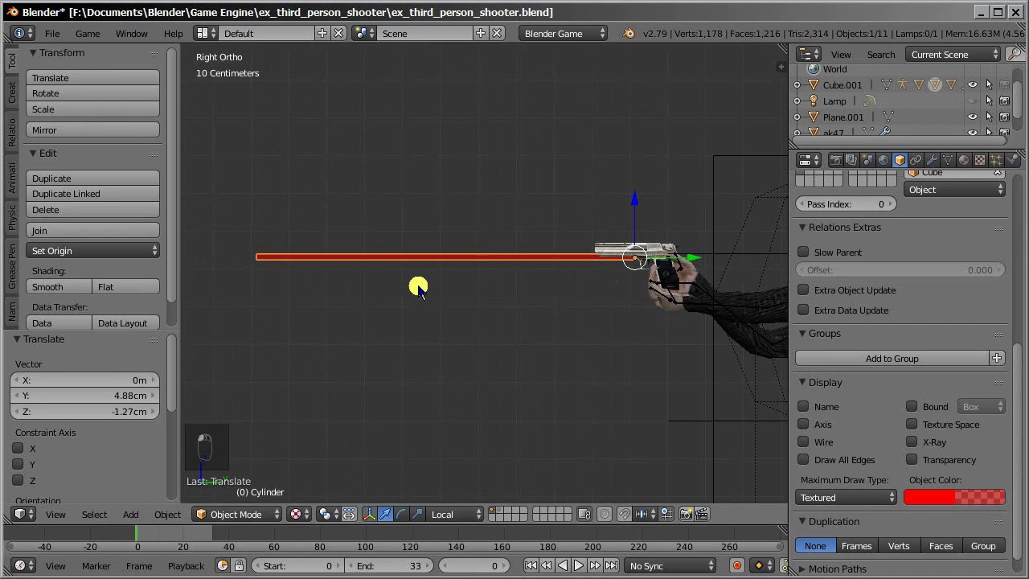
key("KP_1")
key("KP_3")
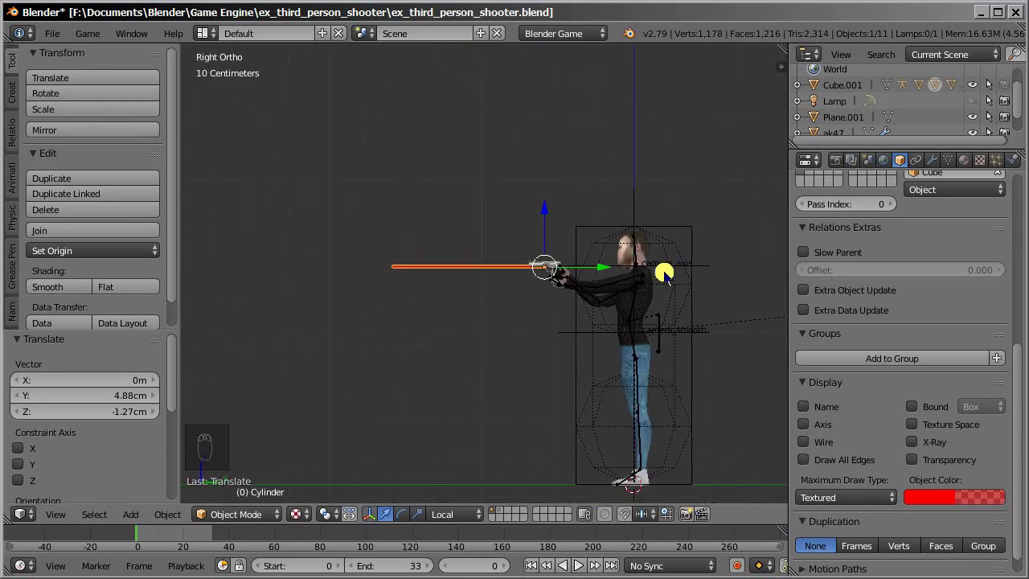
middle_click_drag(478, 200, 457, 139, "shift")
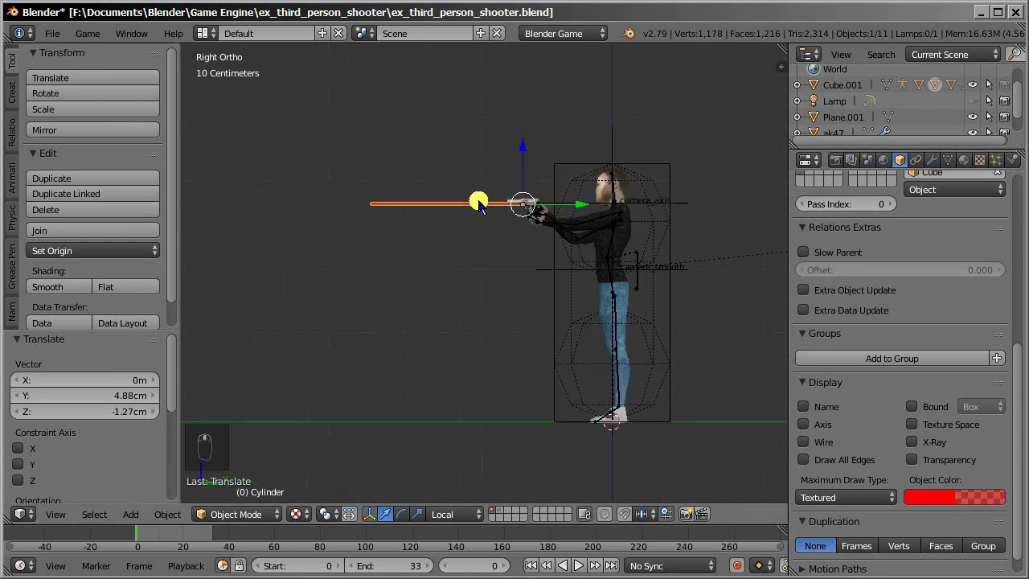
Set the cylinder's physics type to No Collision.
left_click(1012, 159)
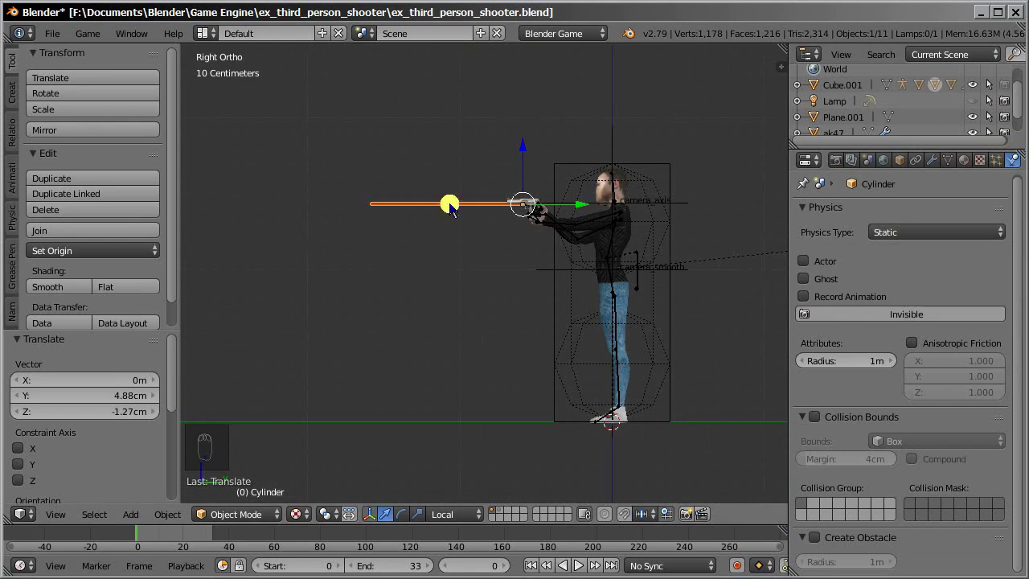
left_click(900, 232)
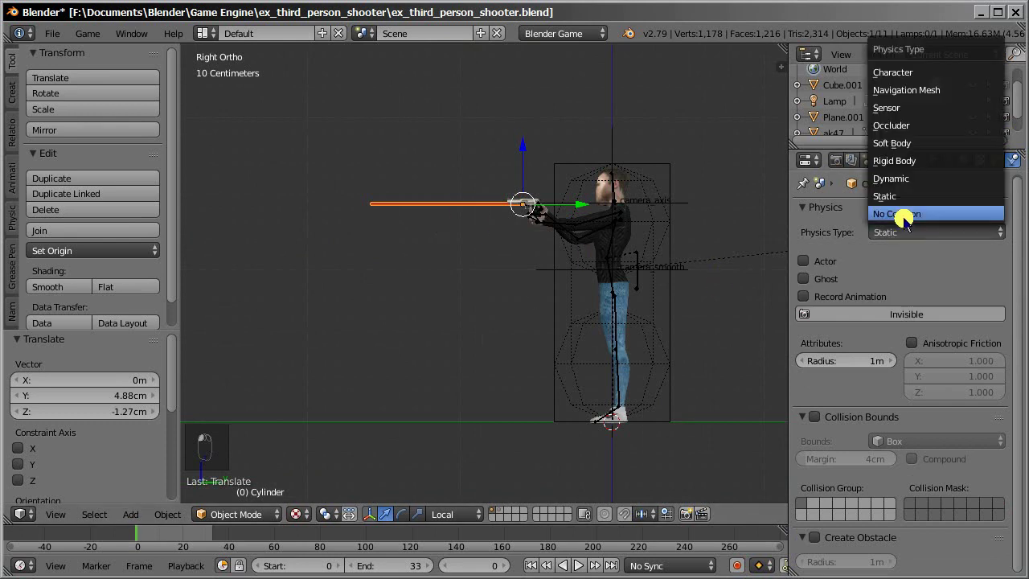
left_click(900, 230)
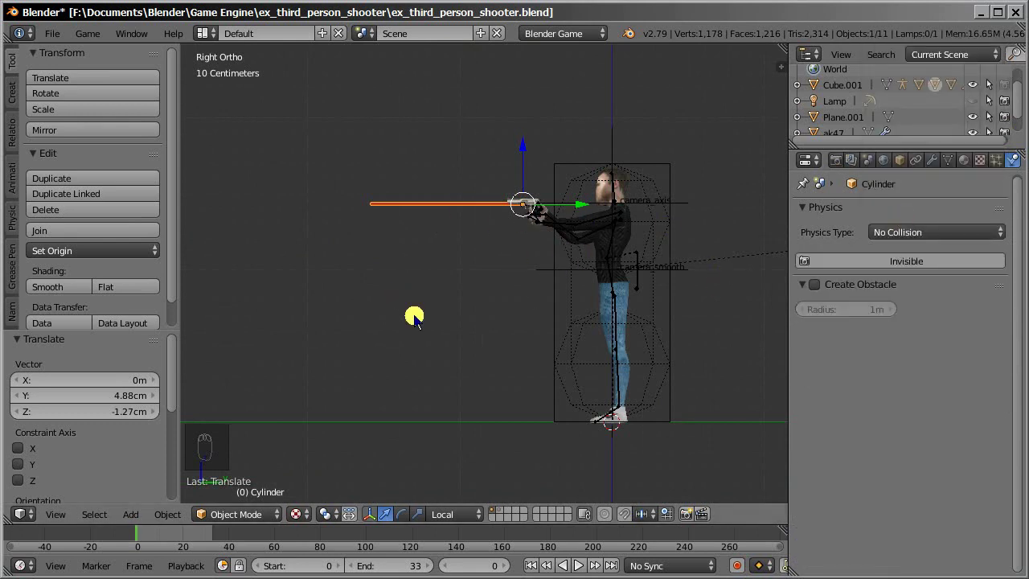
Add a UV sphere mesh to the scene.
middle_click_drag(443, 236, 485, 233)
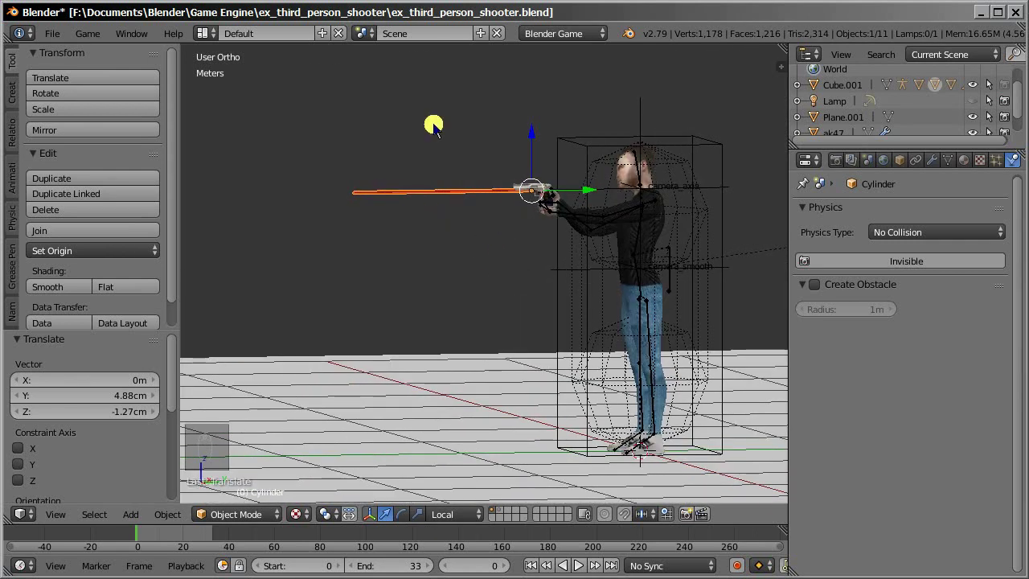
key("shift+a")
mouse_move(426, 155)
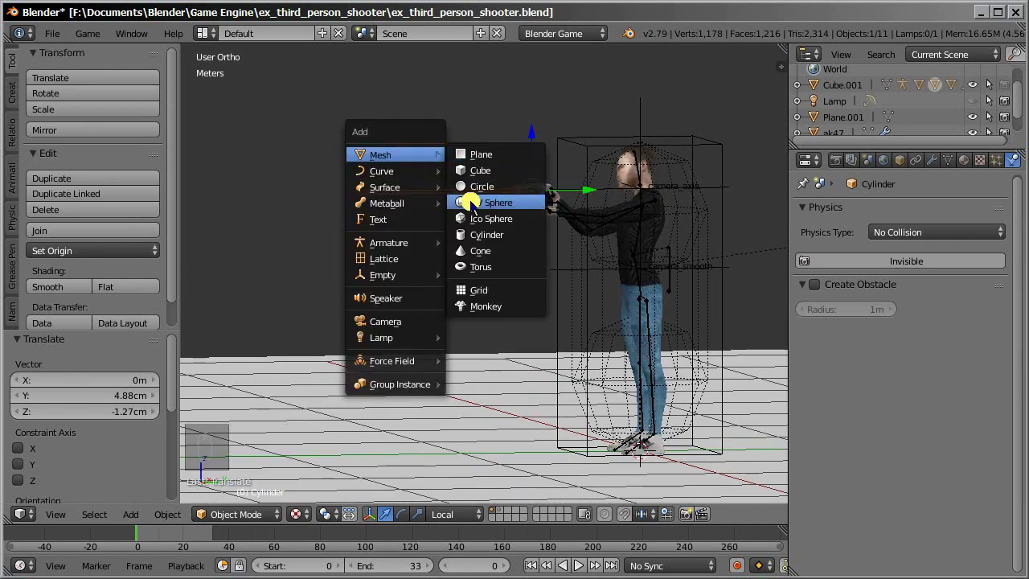
left_click(498, 204)
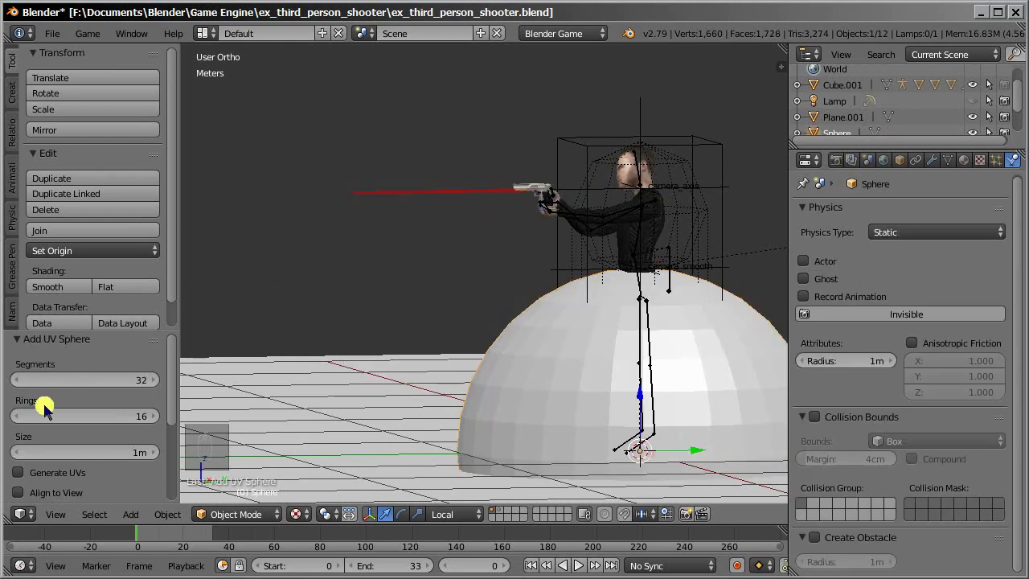
Set the new sphere's segments to 8 and rings to 8.
left_click(93, 379)
type("8")
double_click(92, 416)
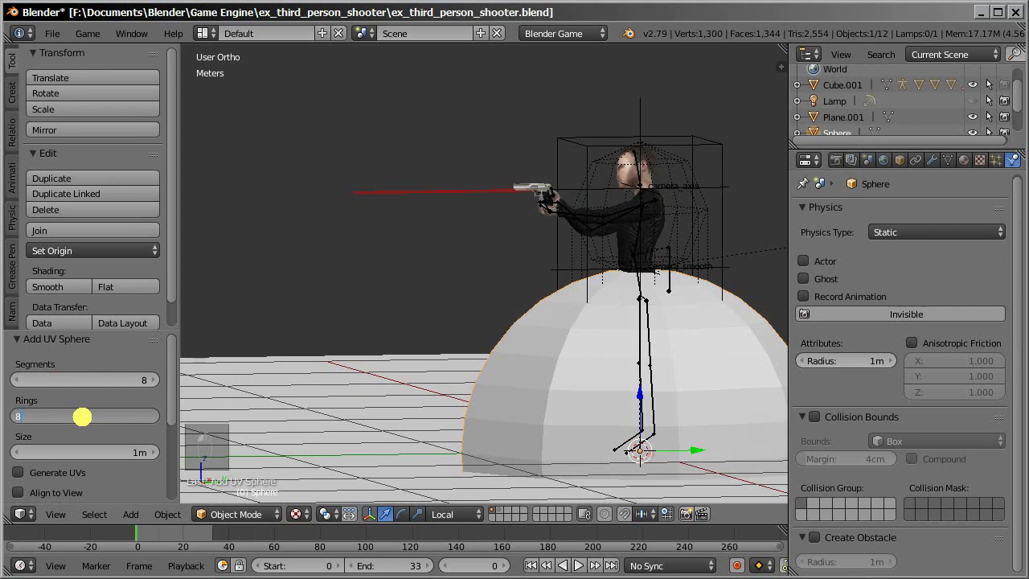
type("8")
key("Return")
Set the new sphere to 6 segments, 6 rings and a size of 0.02 m.
middle_click_drag(615, 372, 532, 310, "shift")
left_click(113, 379)
type("6")
double_click(98, 419)
type("6")
key("Return")
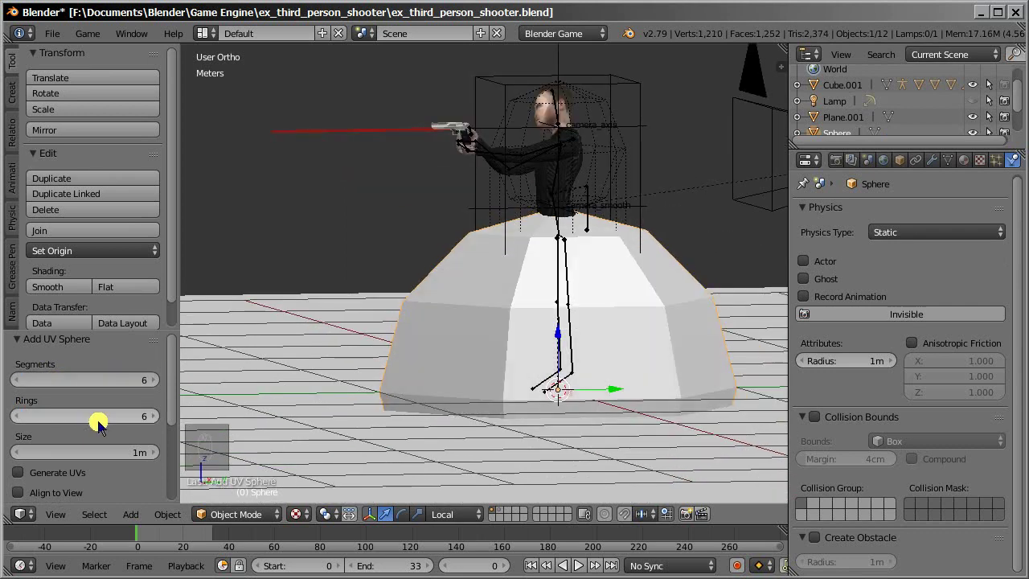
double_click(85, 455)
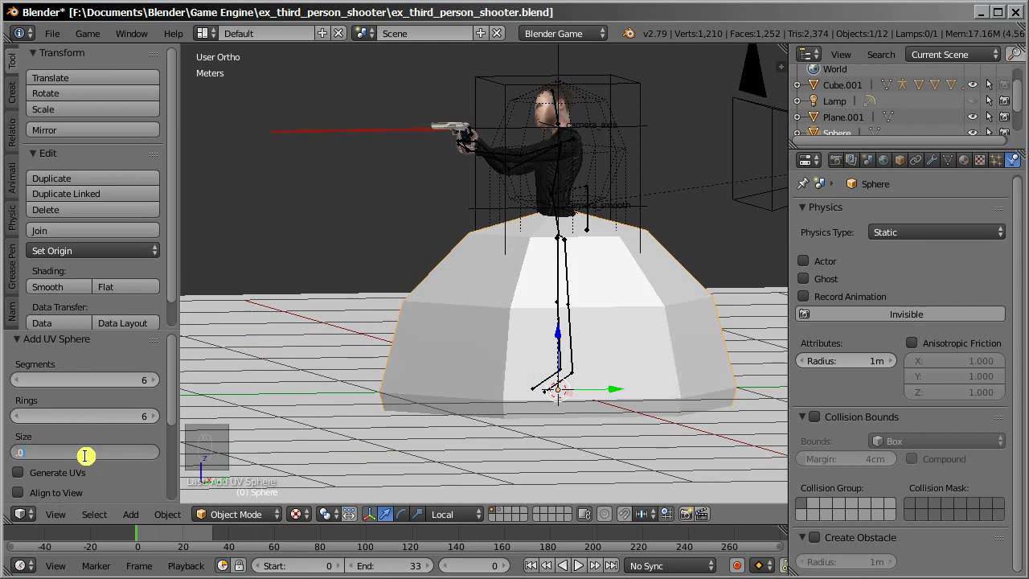
type(".02")
key("Return")
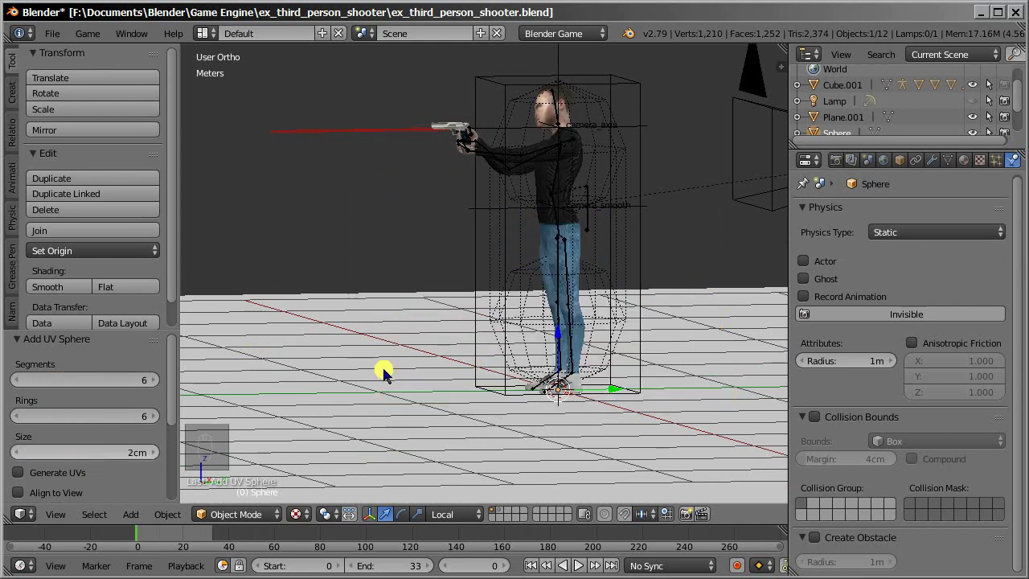
key("g")
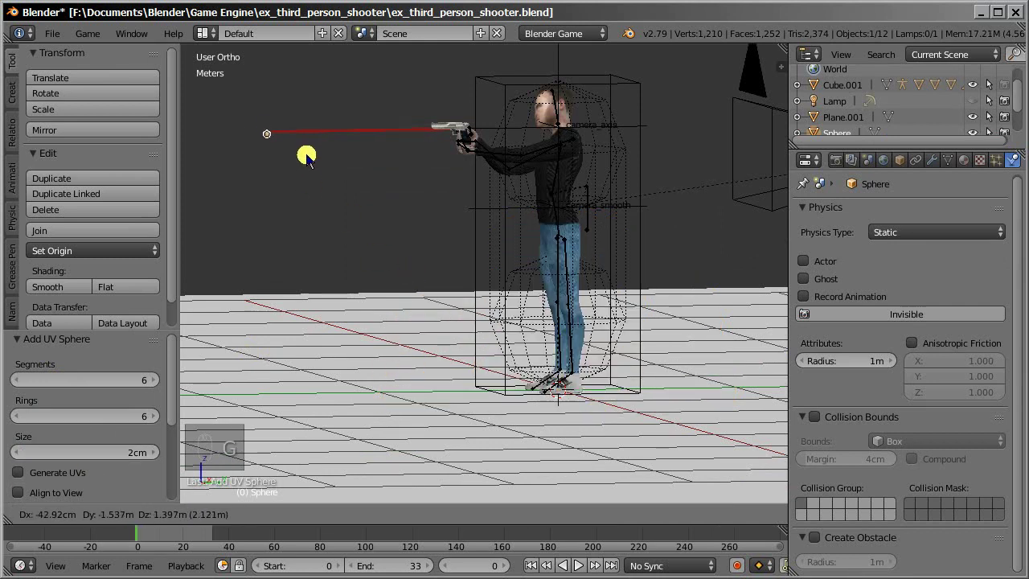
key("Escape")
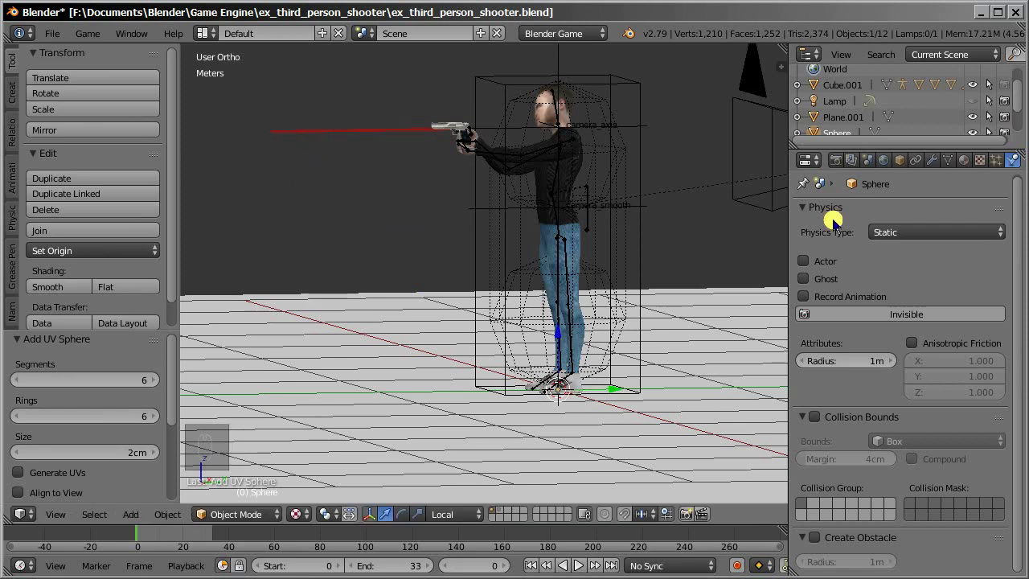
Set the sphere's physics type to No Collision and assign it the existing solid_color material.
left_click(914, 231)
left_click(906, 212)
left_click(963, 159)
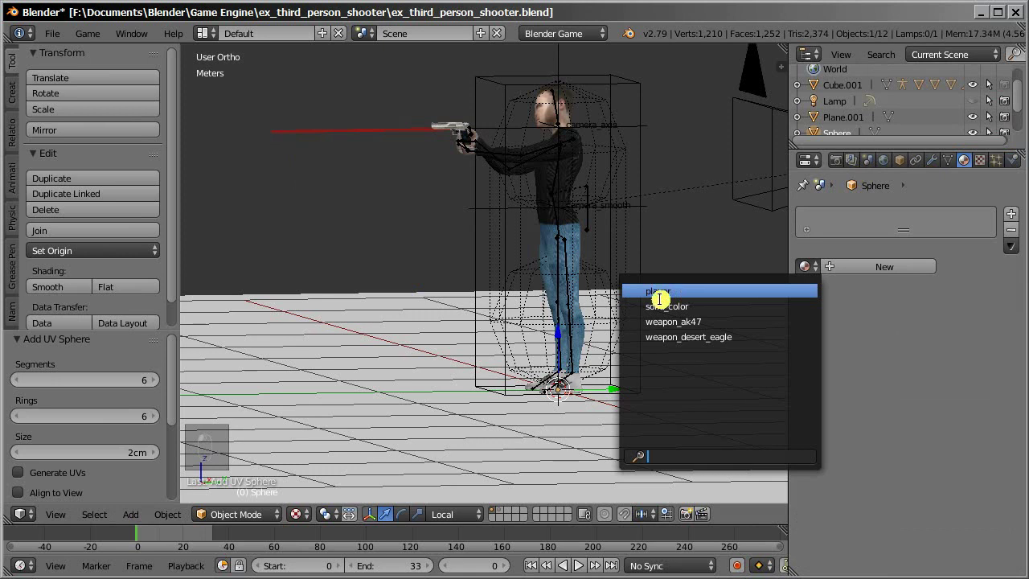
left_click(697, 305)
Make the sphere's object color semi-transparent red, with green 0, blue 0 and alpha 0.5.
left_click(899, 160)
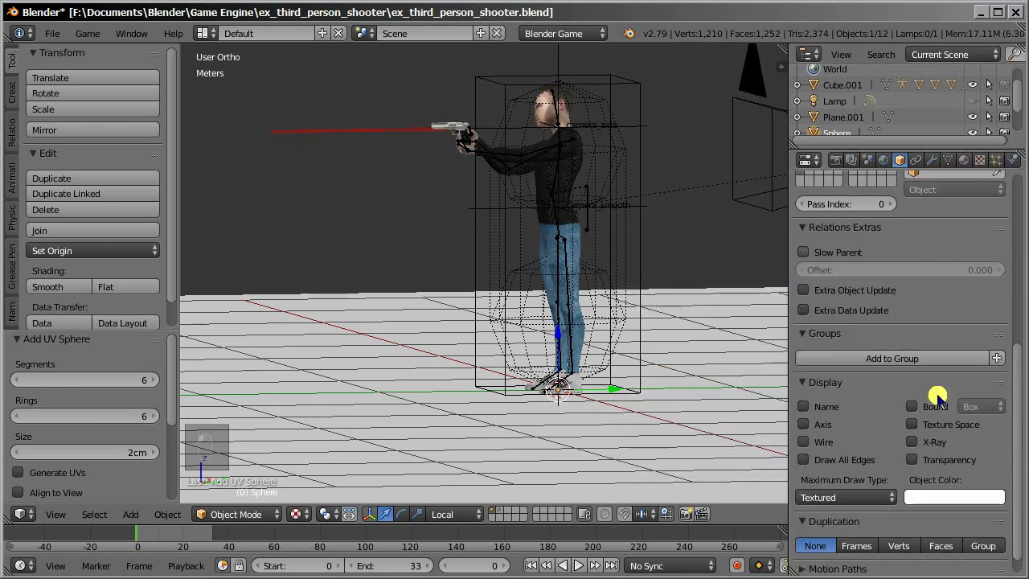
scroll(936, 354, "down", 1)
left_click(948, 474)
type(".5")
key("Return")
left_click(904, 417)
type("0")
key("Return")
left_click(905, 432)
type("0")
key("Return")
Move the sphere about 1.28 m forward and 1.21 m up, near the red cylinder, and parent it to the pistol as an object.
key("g")
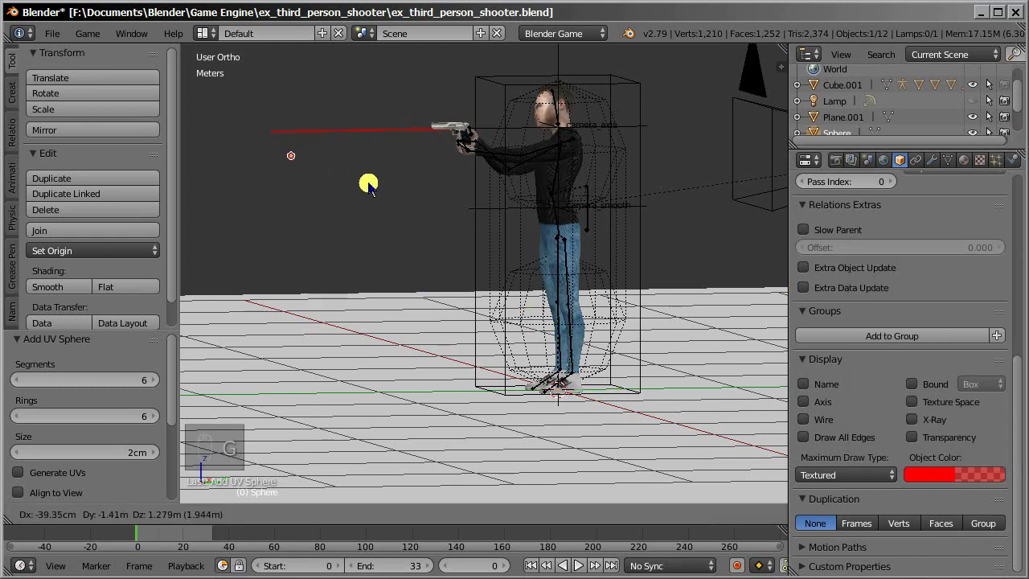
left_click(387, 181)
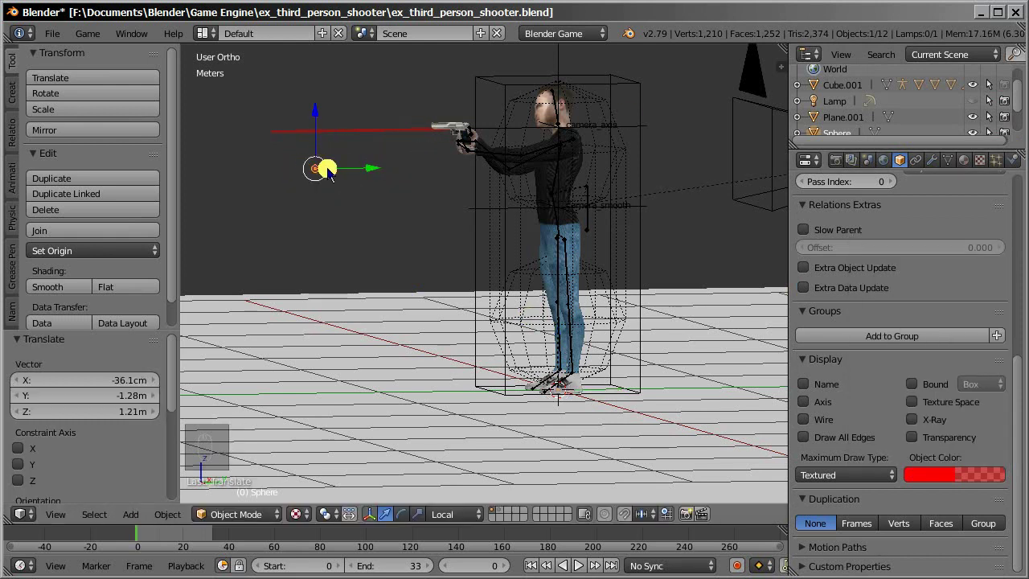
right_click(452, 124, "shift")
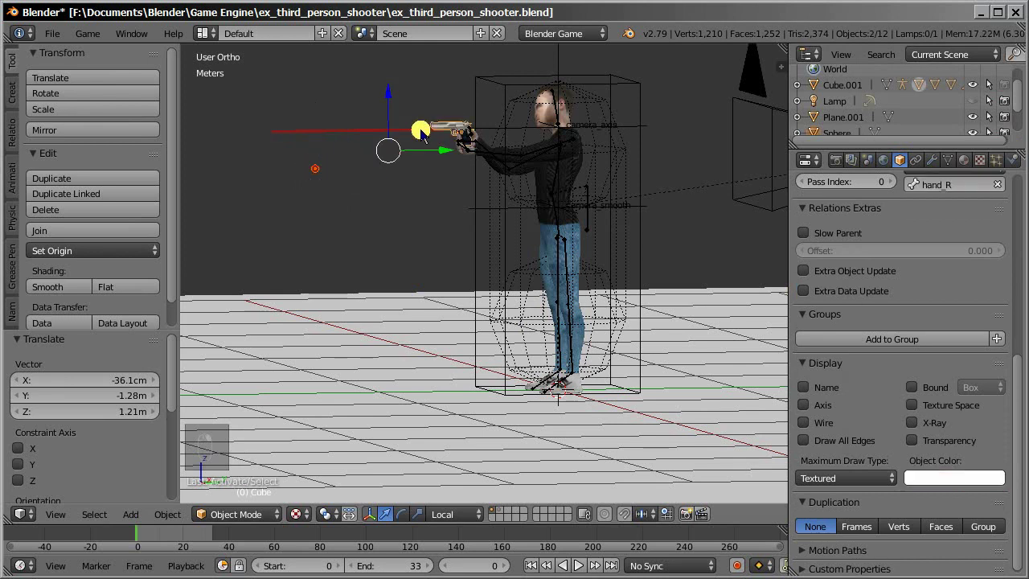
key("ctrl+p")
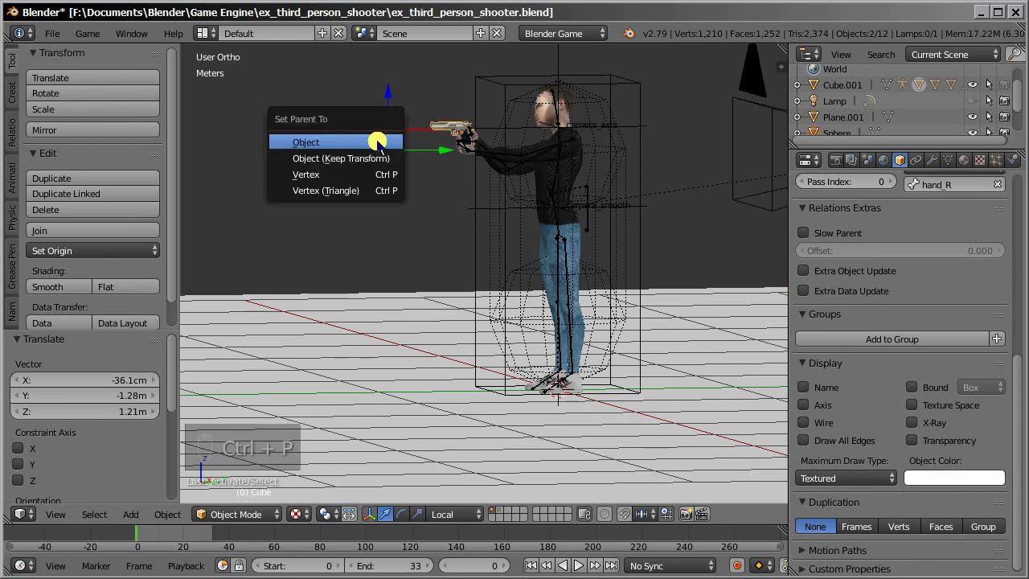
left_click(319, 138)
Select the sphere alone and, in the front view, move it about 26.5 cm along X and 21.9 cm up onto the cylinder's axis.
right_click(447, 156)
key("KP_1")
key("g")
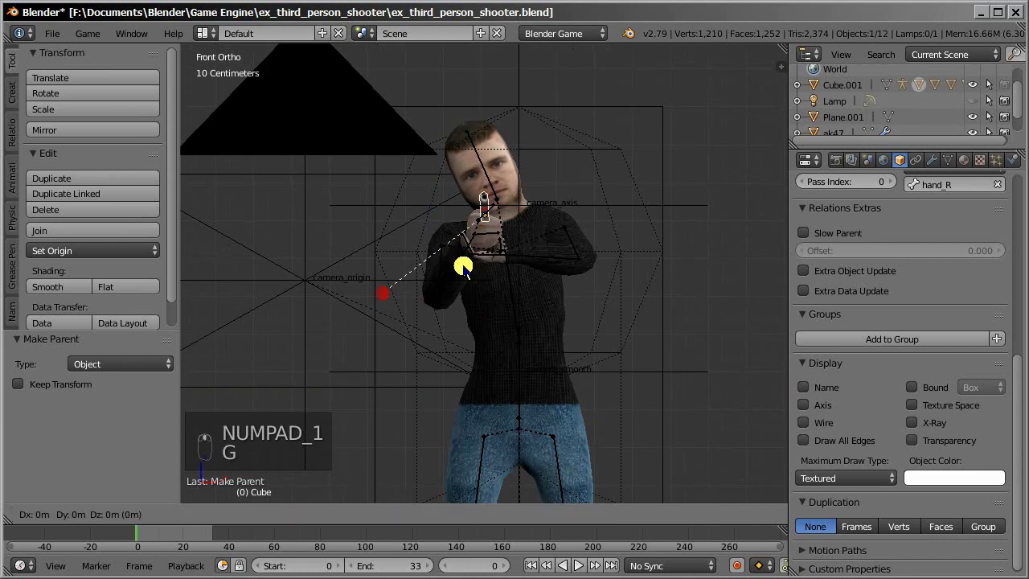
right_click(434, 237)
right_click(387, 294)
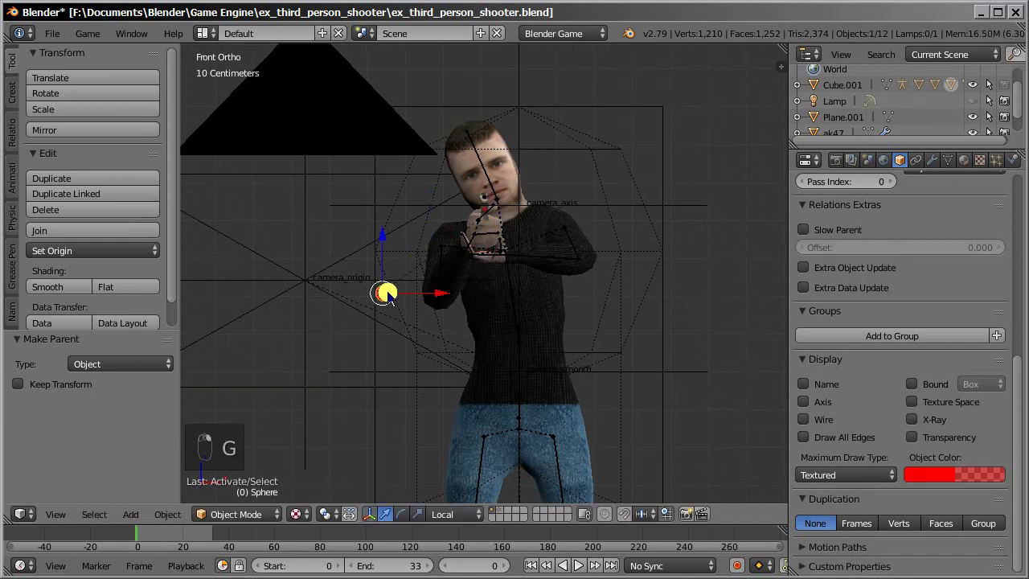
key("g")
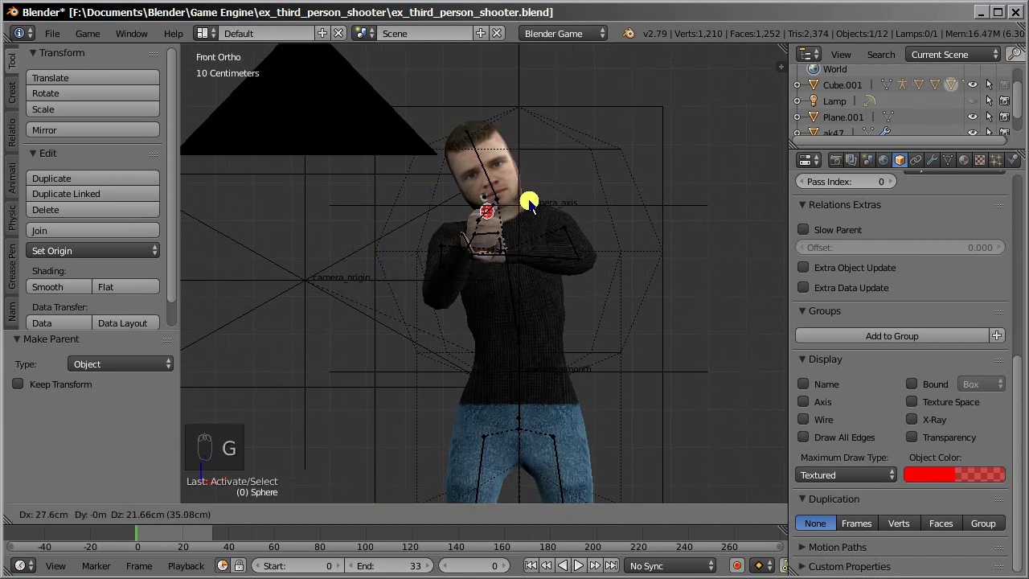
left_click(482, 193)
In the right side view, shift the sphere about 30.6 cm along negative Y and 4 mm up onto the cylinder's far end.
key("KP_3")
key("g")
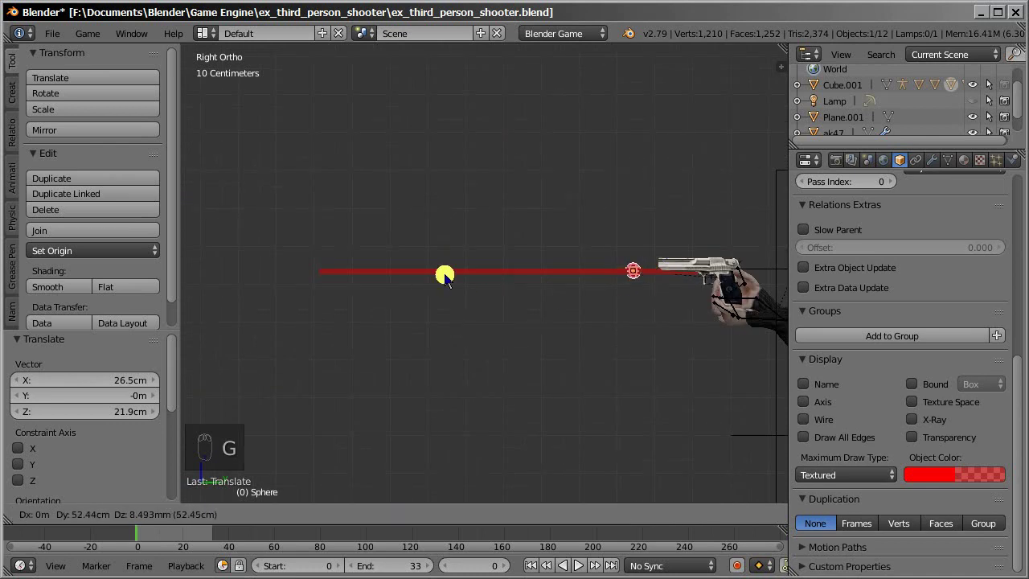
left_click(350, 276)
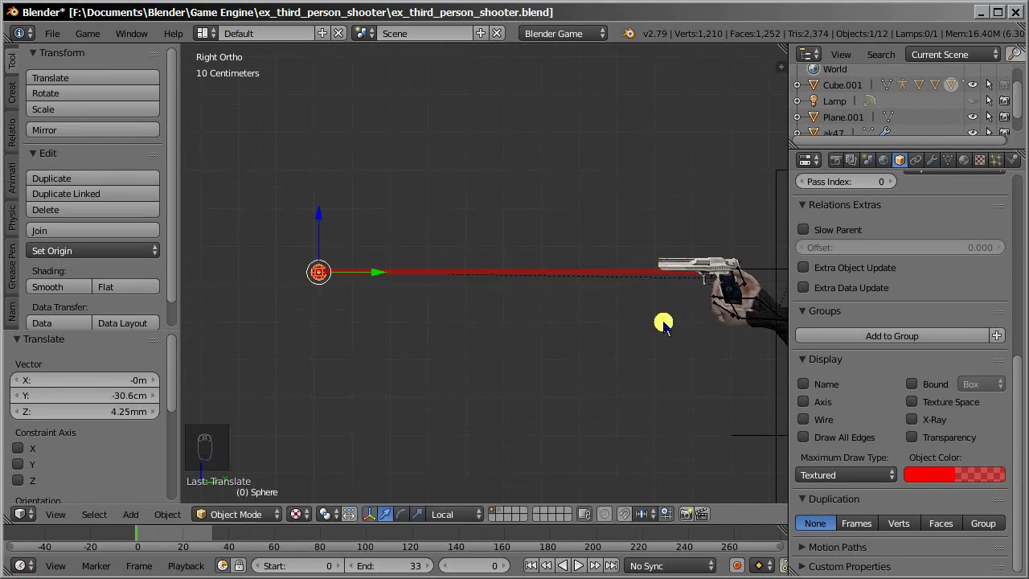
middle_click_drag(631, 181, 394, 224, "shift")
Add a plain axes empty and place it above and beside the character at X -1 m, Y 0 m, Z 2 m.
key("KP_1")
key("KP_1")
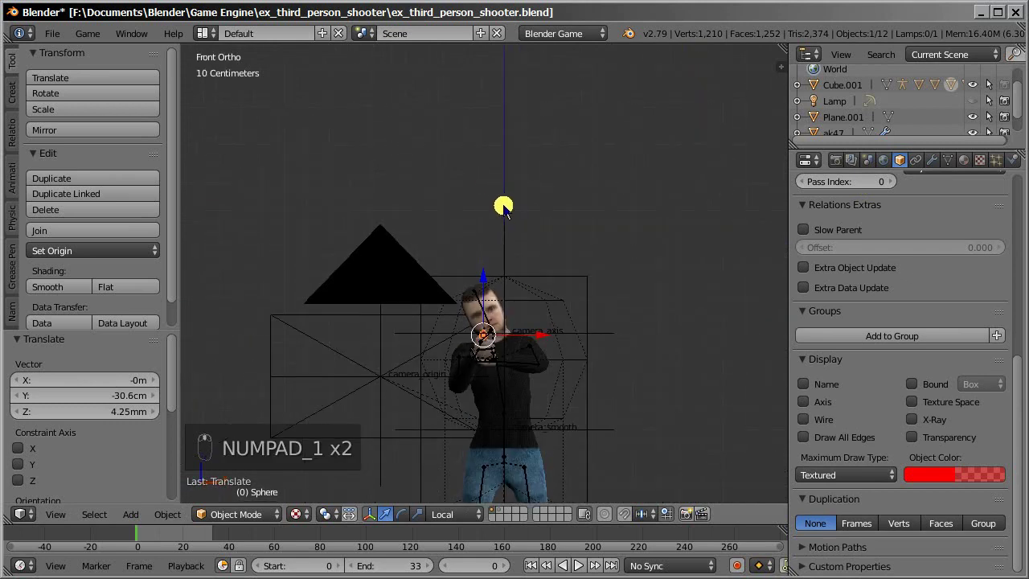
key("shift+a")
mouse_move(402, 305)
left_click(523, 299)
key("g")
key("g")
right_click(487, 322)
Hide the ground plane in the viewport.
middle_click_drag(590, 352, 553, 196, "shift")
scroll(554, 201, "down", 2)
key("g")
key("h")
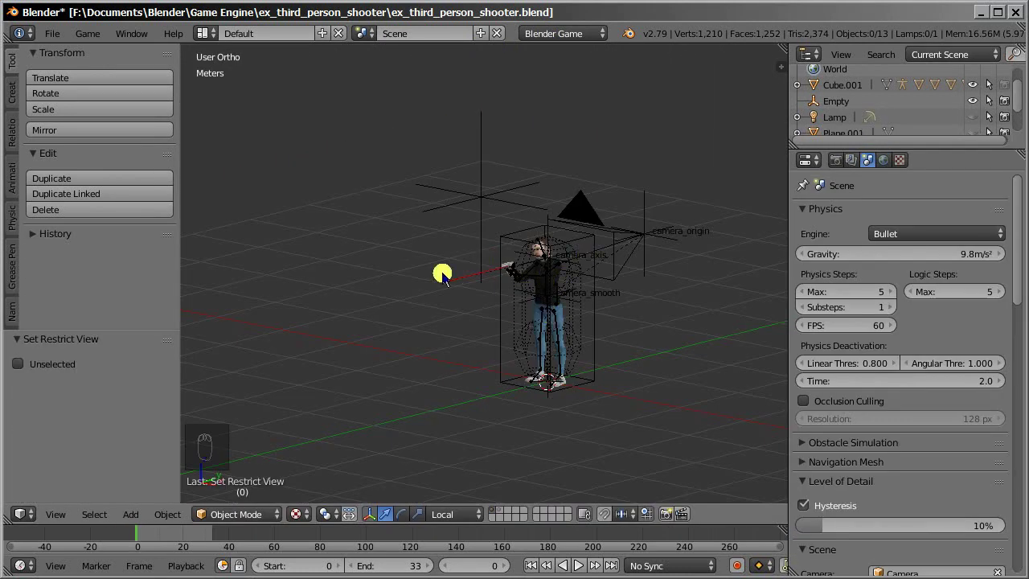
Review the physics settings of the sphere, the red cylinder and the character's collision box.
scroll(626, 293, "up", 2)
right_click(431, 282)
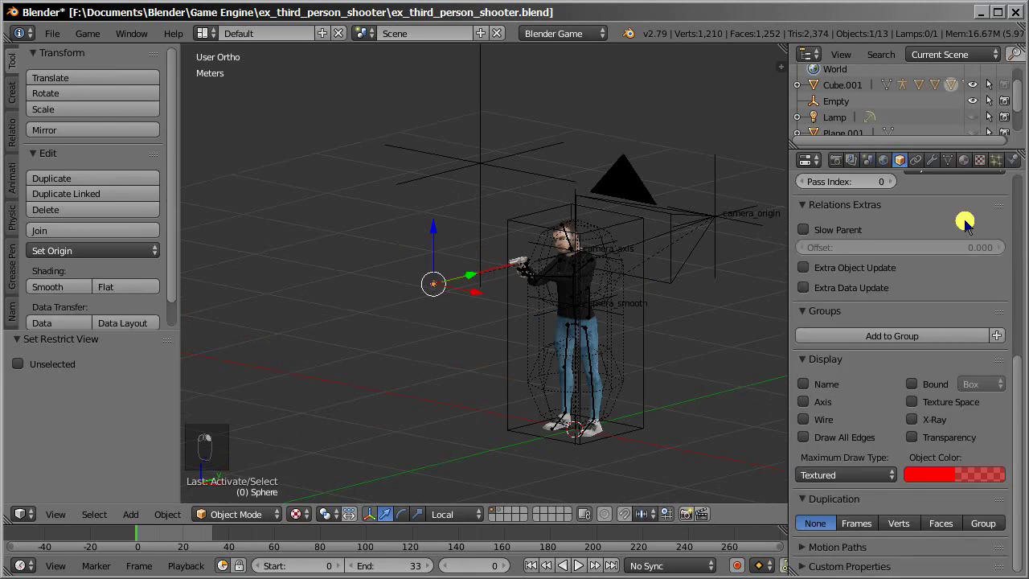
left_click(1010, 158)
right_click(447, 279)
right_click(641, 313)
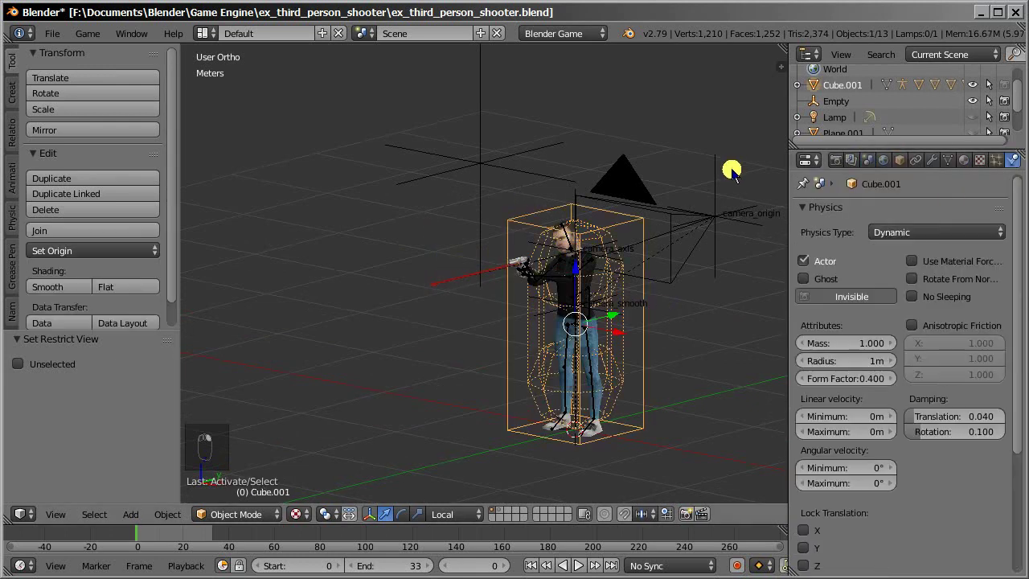
middle_click_drag(687, 189, 671, 235, "shift")
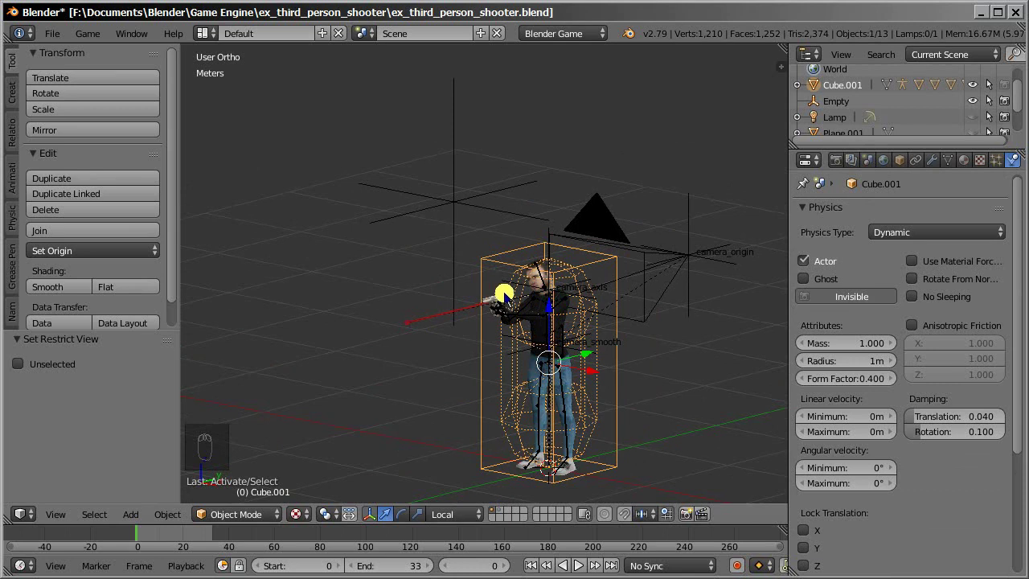
Select the new empty and examine its position relative to the character and camera from the front and at an angle.
right_click(454, 173)
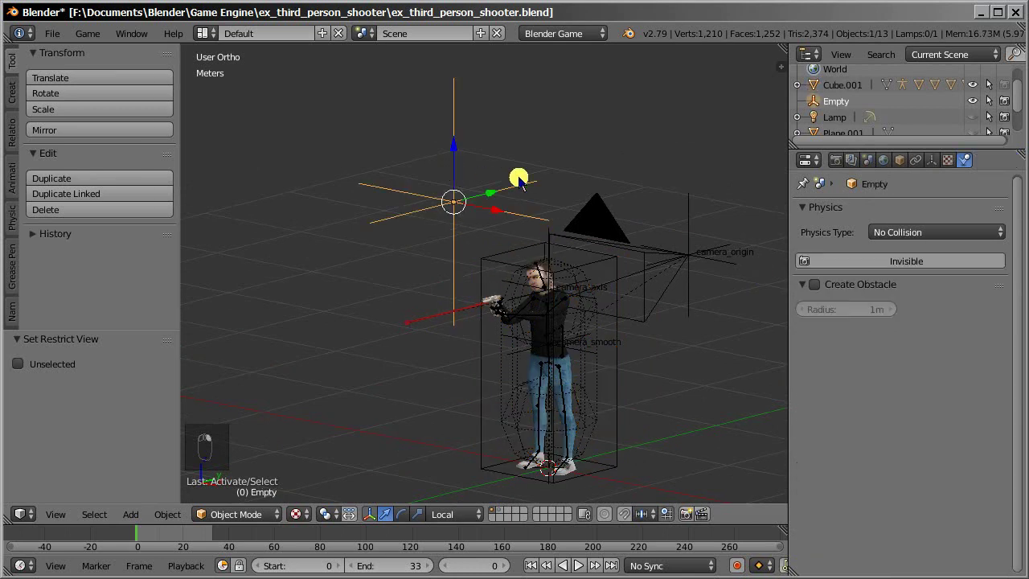
key("KP_1")
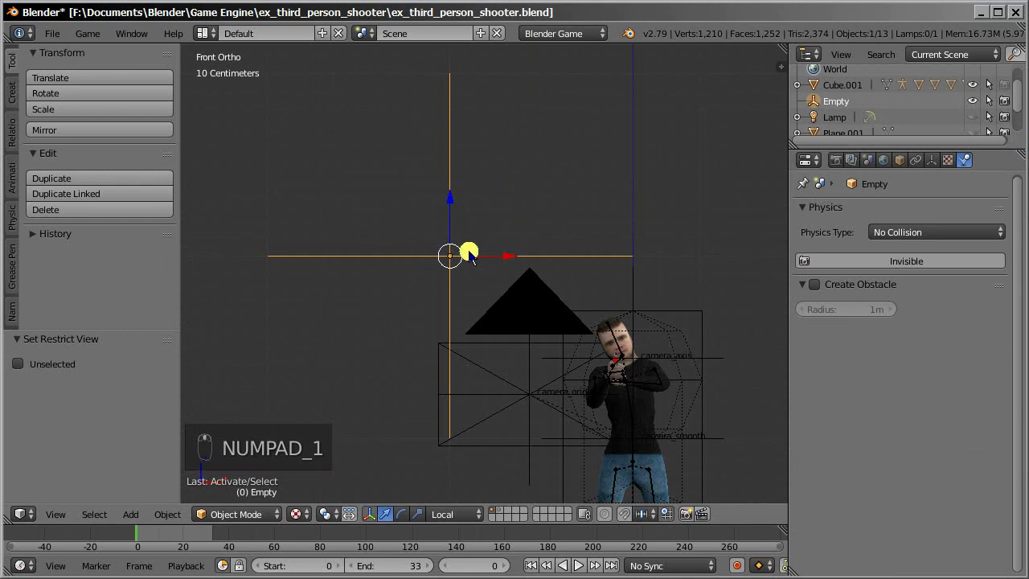
middle_click_drag(491, 263, 455, 217, "shift")
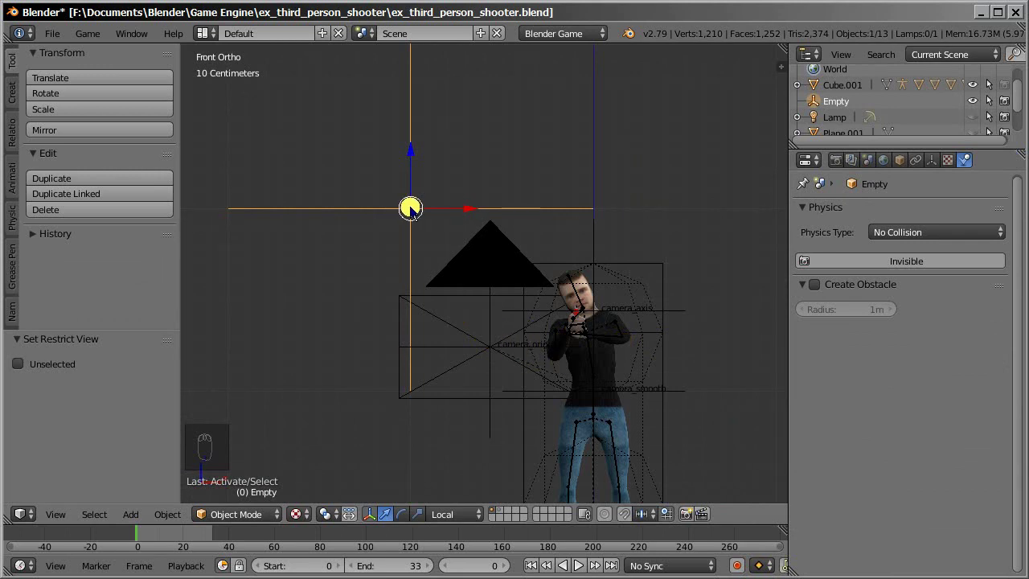
middle_click_drag(581, 291, 533, 292)
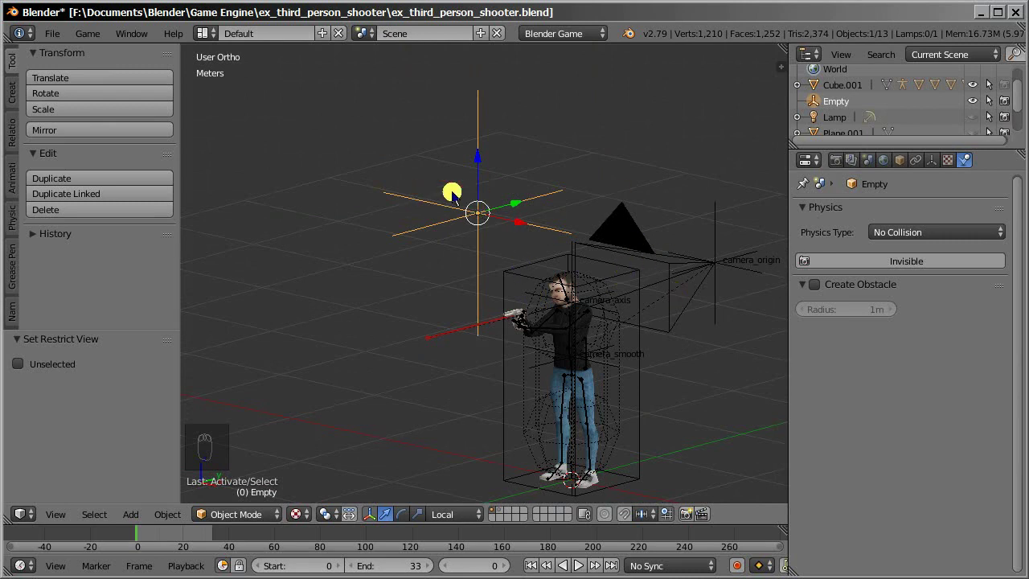
right_click(680, 266)
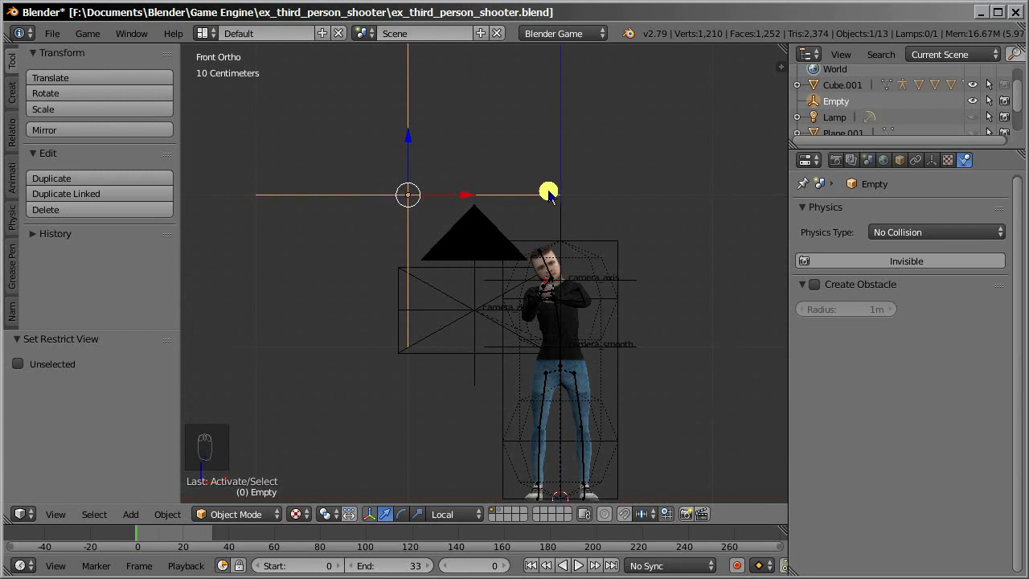
middle_click_drag(587, 270, 561, 221, "shift")
middle_click_drag(602, 291, 696, 232)
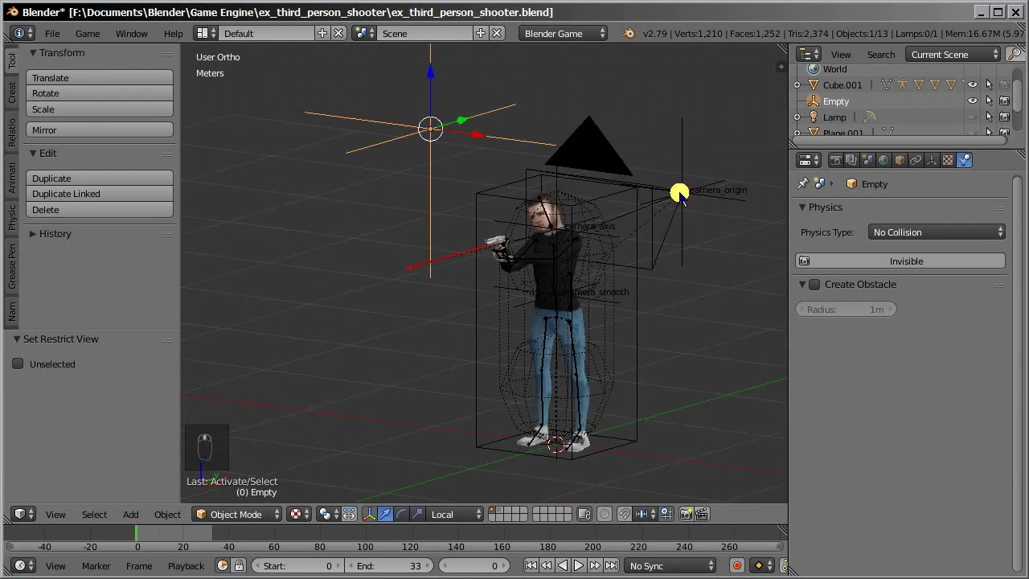
key("KP_1")
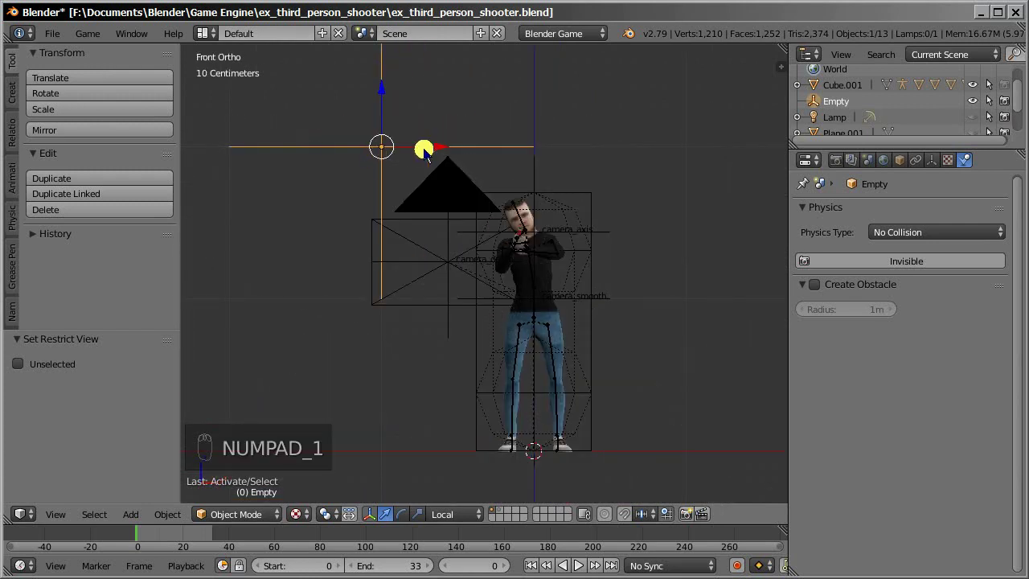
Rename the selected empty as spatial.
left_click(900, 161)
scroll(866, 216, "up", 6)
left_click(866, 210)
type("spatial")
key("Return")
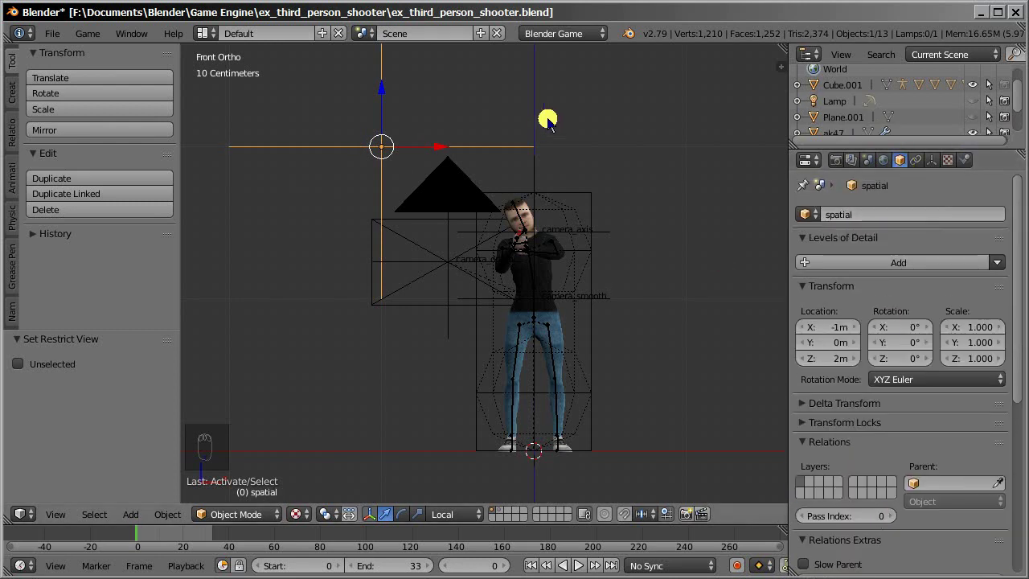
Parent the spatial empty to the character's collision box as an object and turn on the box's name display.
right_click(591, 192, "shift")
key("ctrl+p")
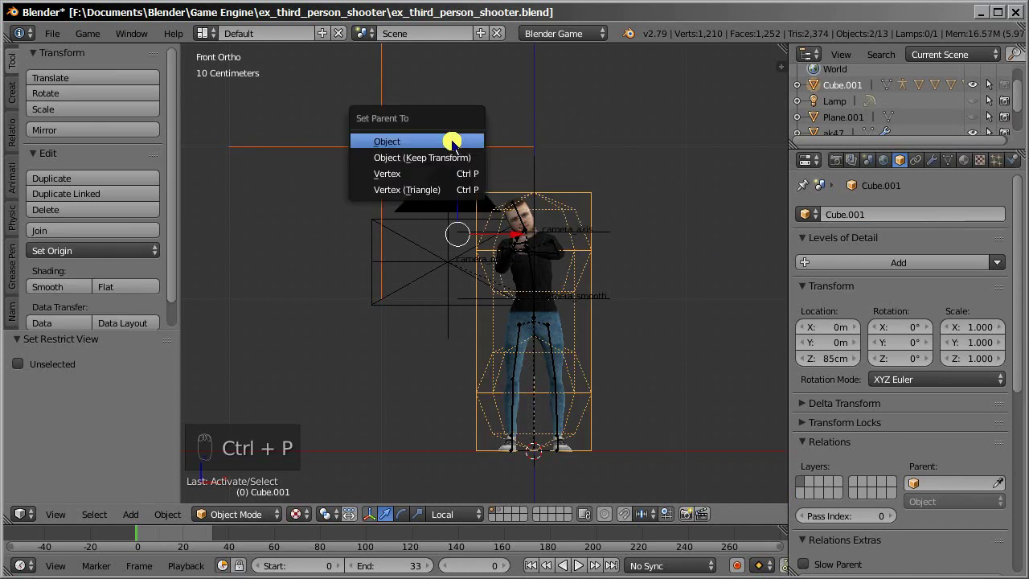
left_click(394, 141)
scroll(854, 404, "down", 10)
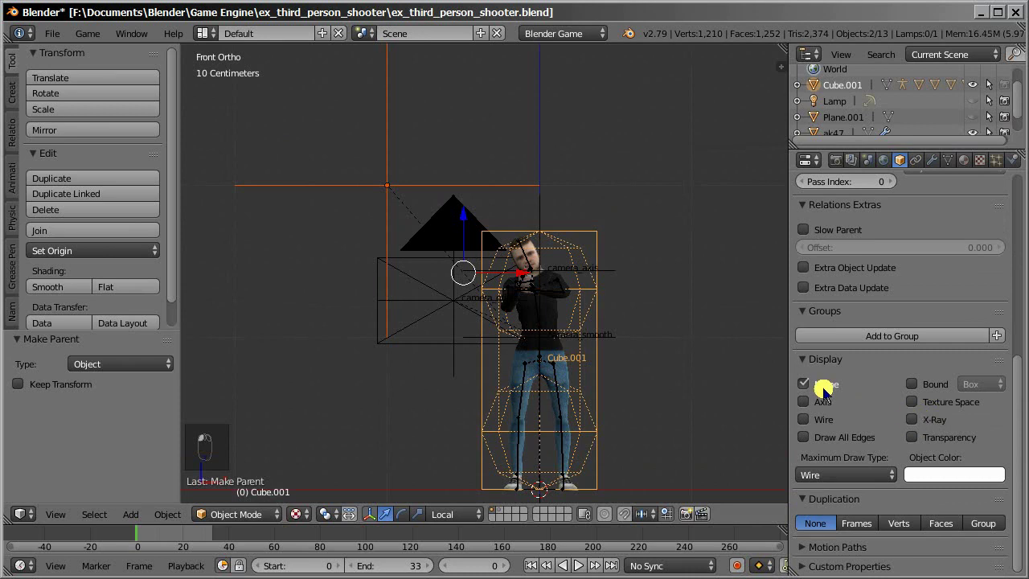
Turn on name and X-ray display for the spatial empty and set its display type to Image.
right_click(494, 184)
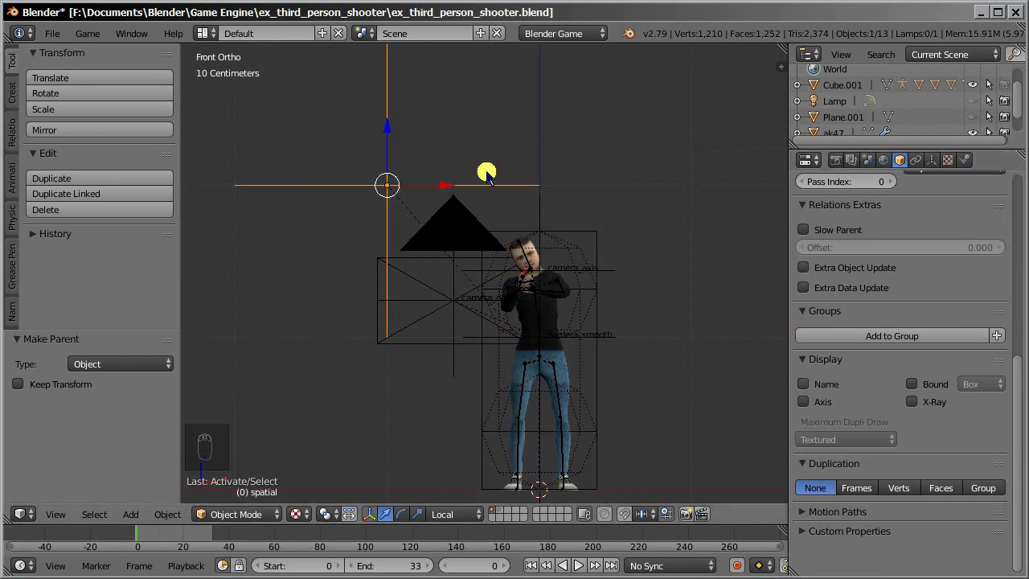
left_click(912, 401)
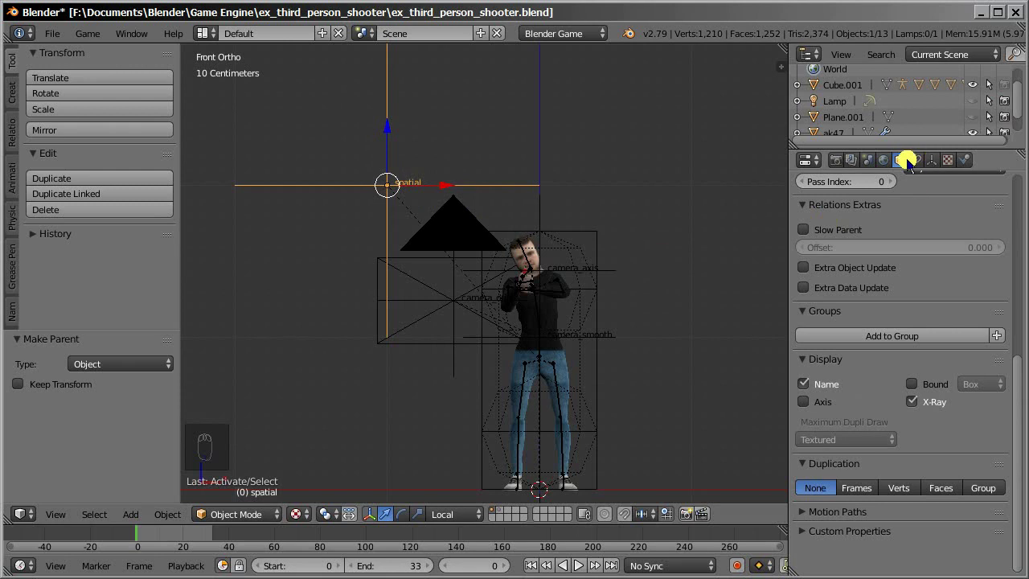
left_click(931, 159)
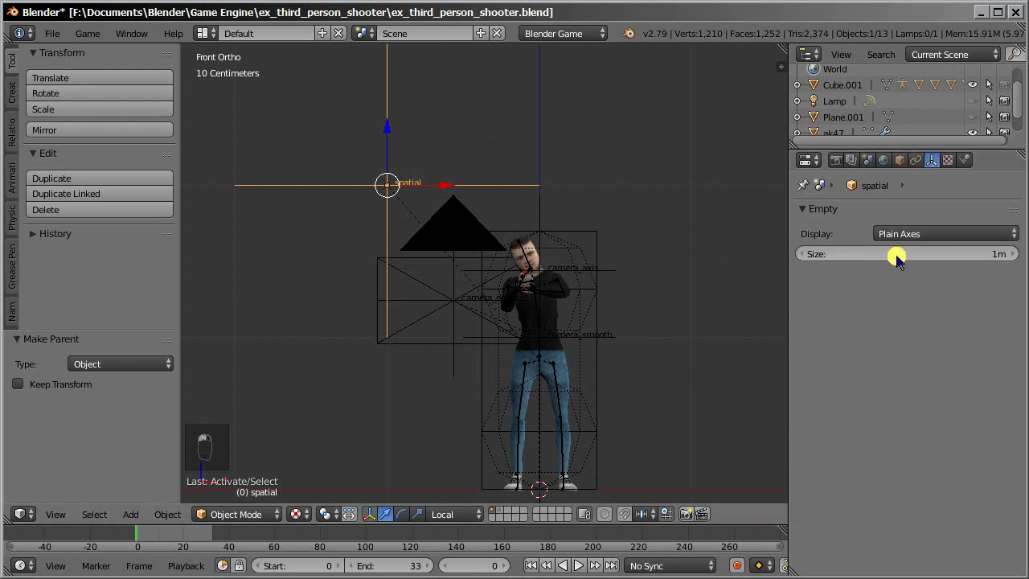
scroll(397, 168, "up", 1)
left_click(916, 234)
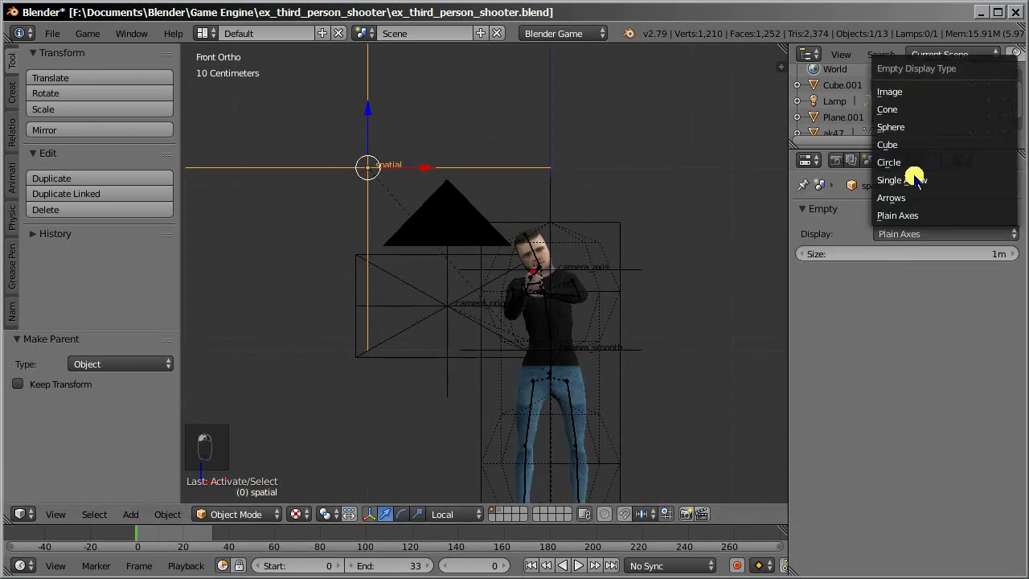
left_click(905, 95)
Load axis.png from GitHub\upbge_dark_war\data\textures\icons as the spatial empty's image.
left_click(870, 254)
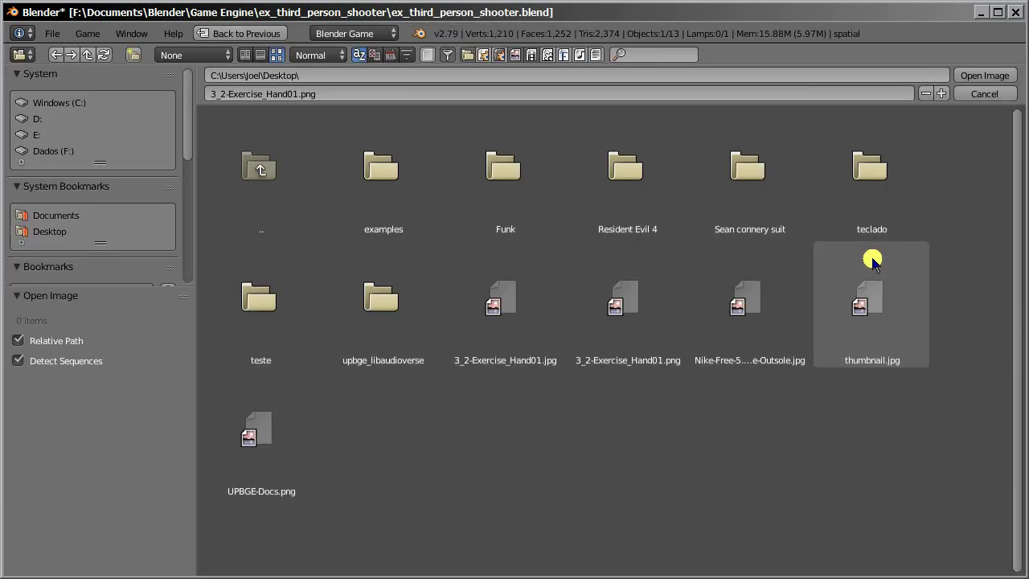
scroll(68, 217, "down", 2)
left_click(49, 259)
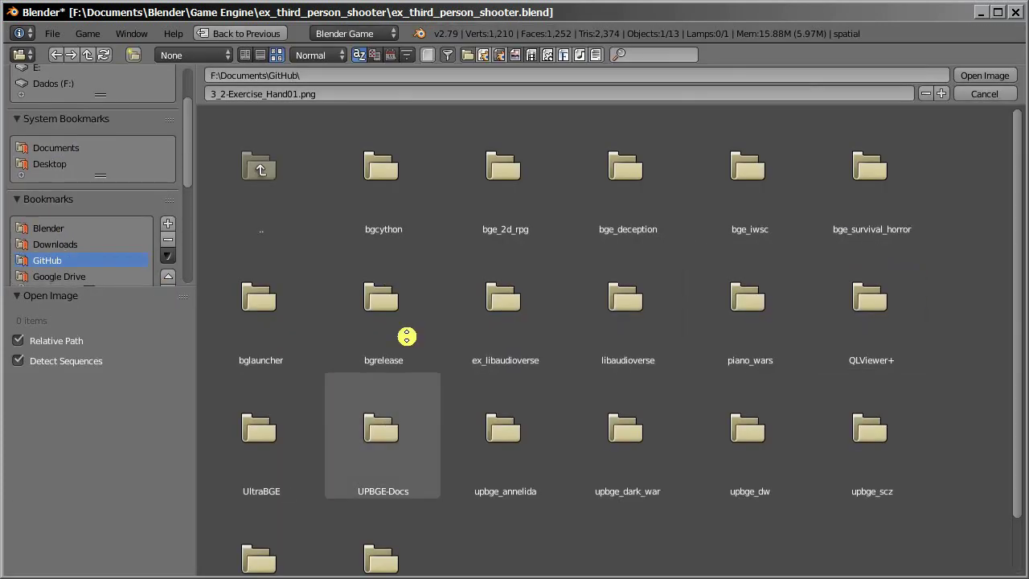
double_click(624, 418)
double_click(478, 179)
double_click(304, 277)
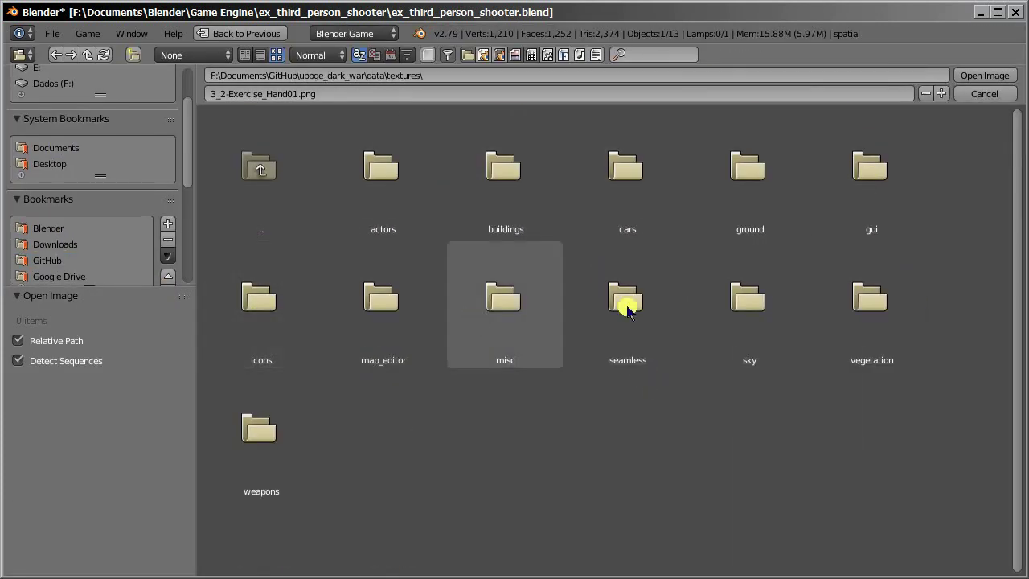
double_click(246, 313)
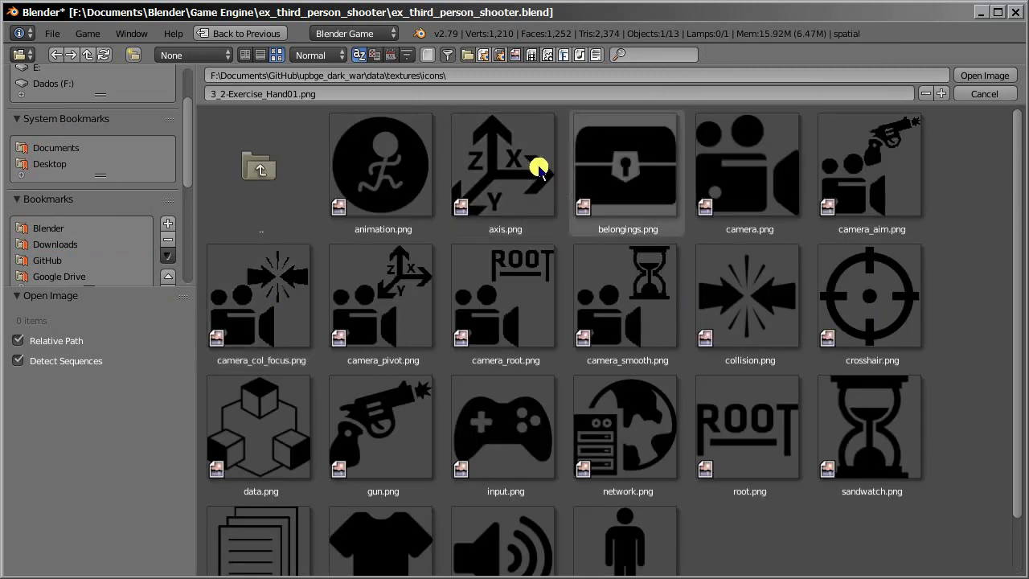
left_click(518, 155)
left_click(985, 75)
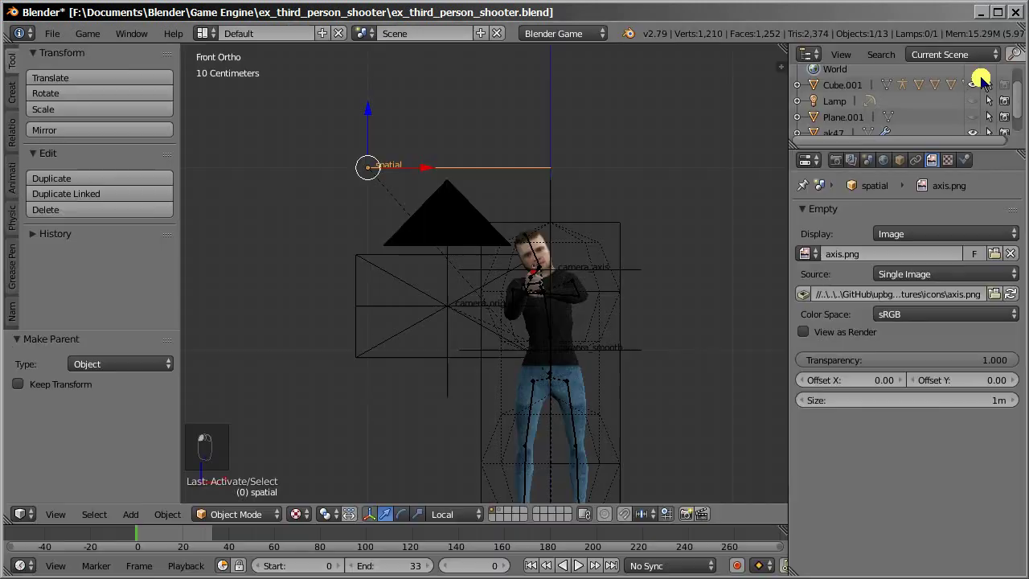
Rotate the spatial empty 90° about the global X axis so its image faces the front view.
middle_click_drag(529, 183, 555, 135)
key("KP_1")
type("rx")
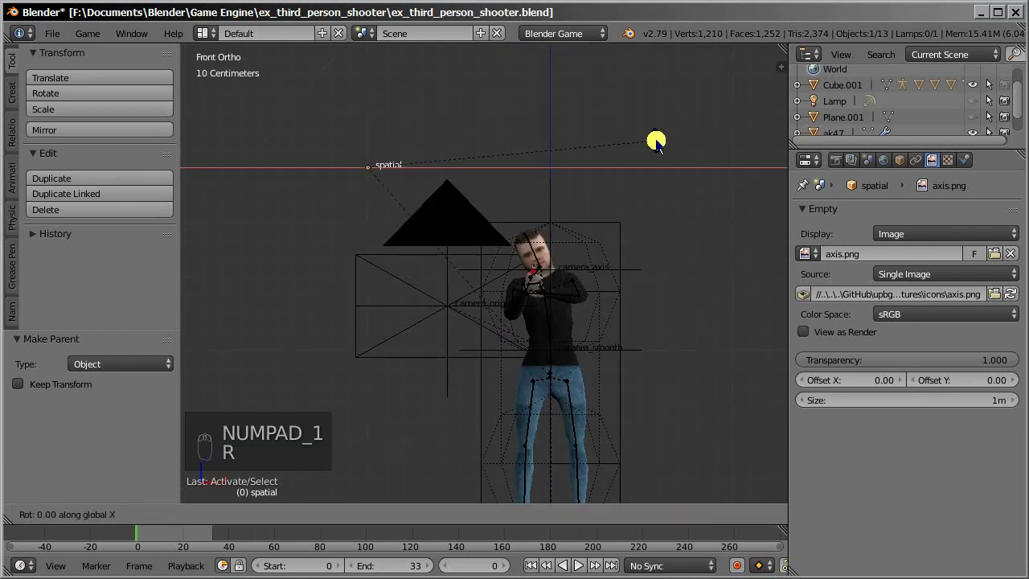
type("90")
key("Return")
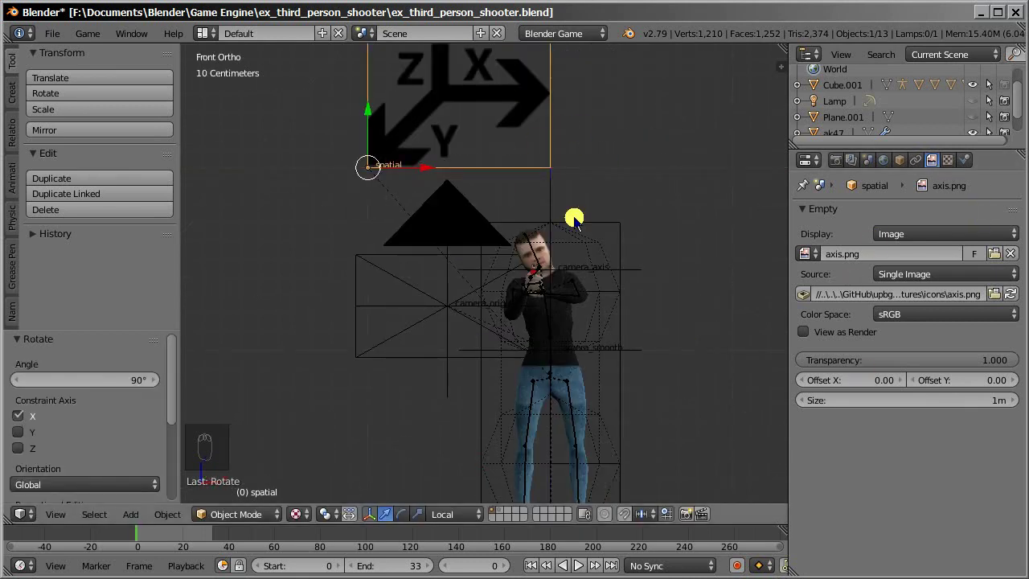
Centre the axis image on the spatial empty's origin by setting both its X and Y offsets to -0.50.
middle_click_drag(574, 216, 566, 301, "shift")
left_click(801, 381)
left_click(801, 380)
left_click(898, 381)
left_click(801, 382)
left_click(801, 383)
left_click(881, 385)
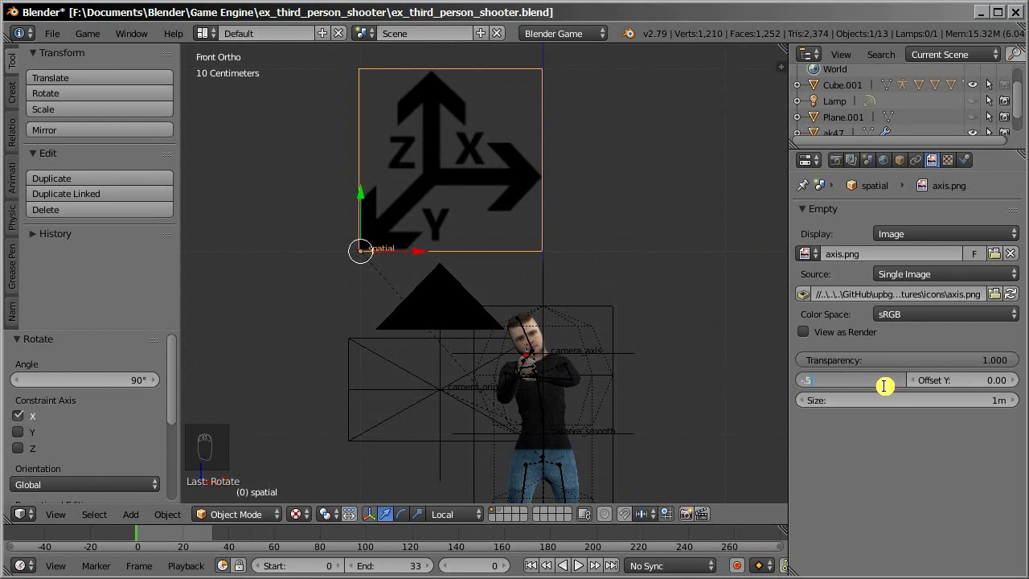
type("-0.5")
key("Return")
left_click(976, 380)
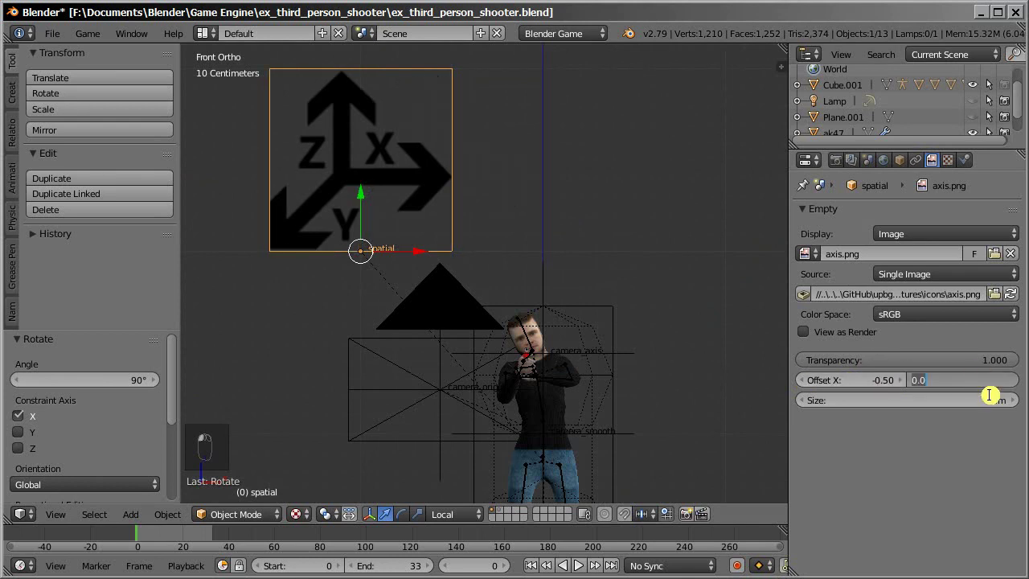
type("-.5")
key("Return")
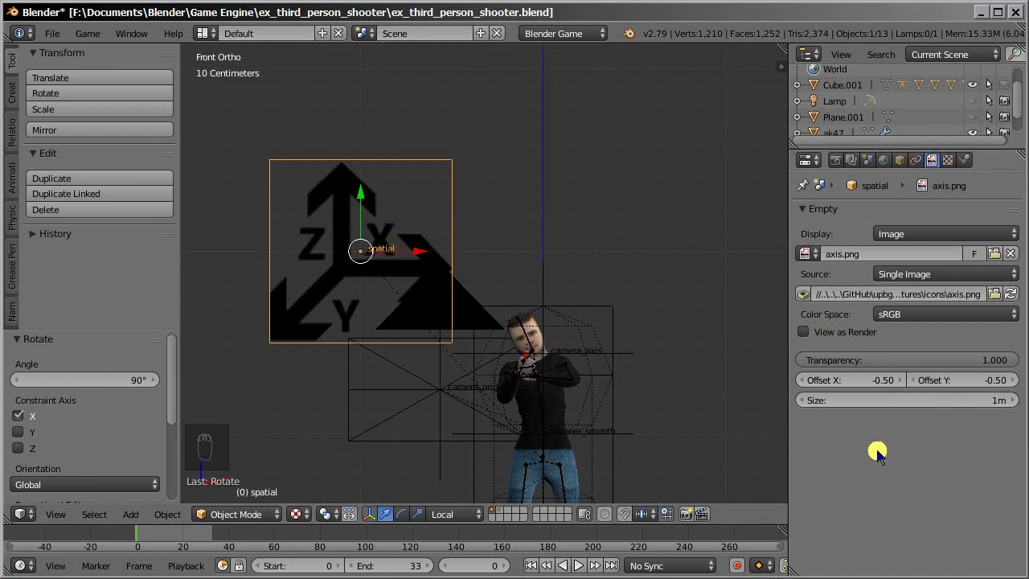
Set the spatial empty's size to 50 cm and move it 20 cm along X and 20 cm up along Z.
left_click(869, 400)
type(".5")
key("Return")
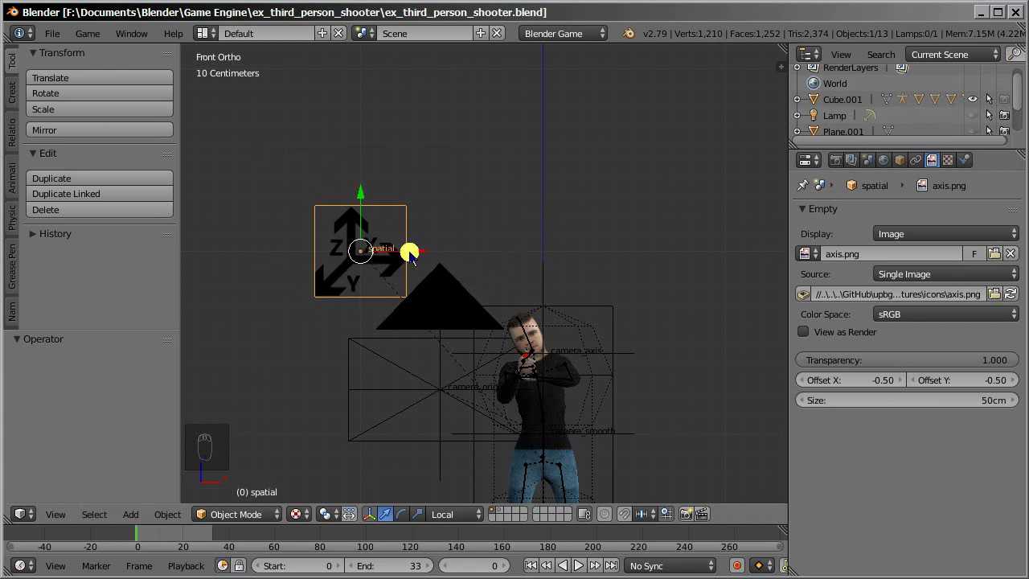
key("g")
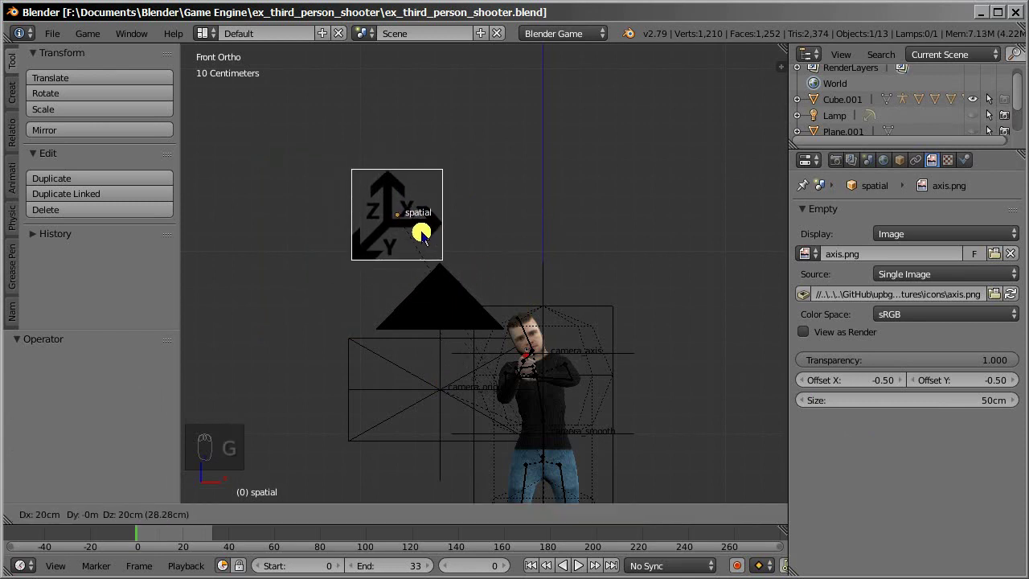
left_click(412, 233)
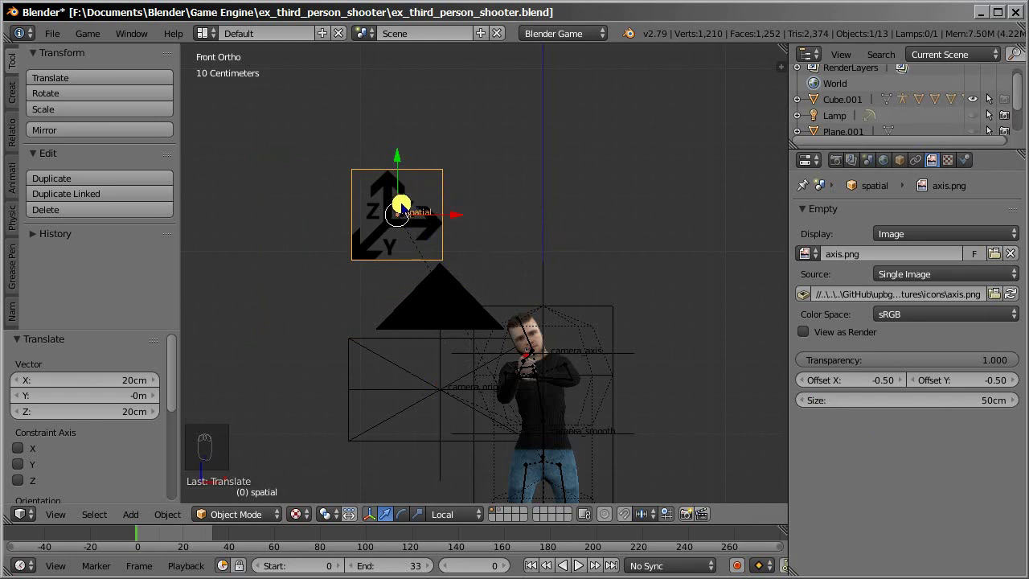
Duplicate the spatial empty and place the copy 50 cm along the global X axis.
middle_click_drag(436, 212, 418, 219, "shift")
key("shift+d")
key("x")
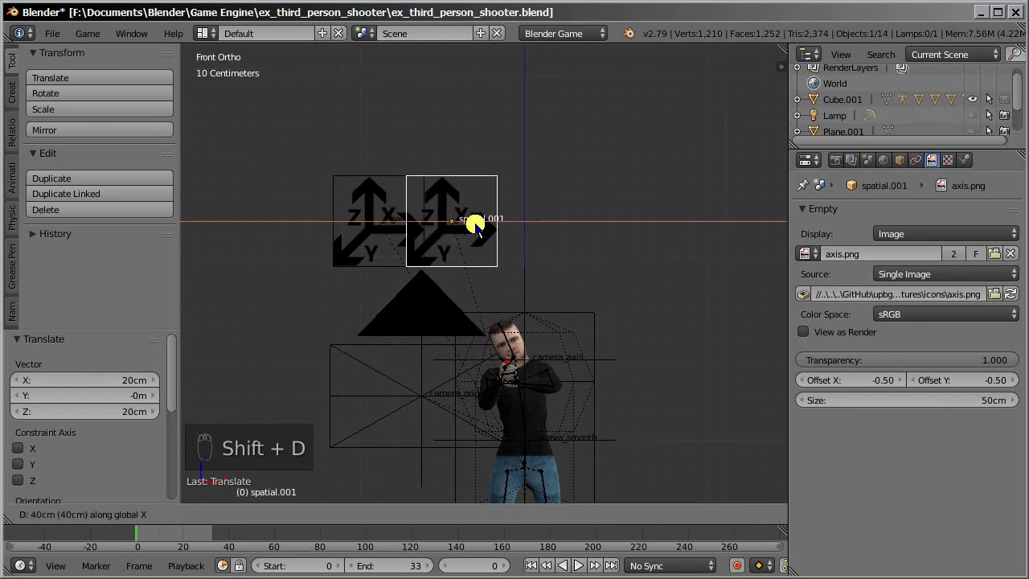
left_click(492, 225)
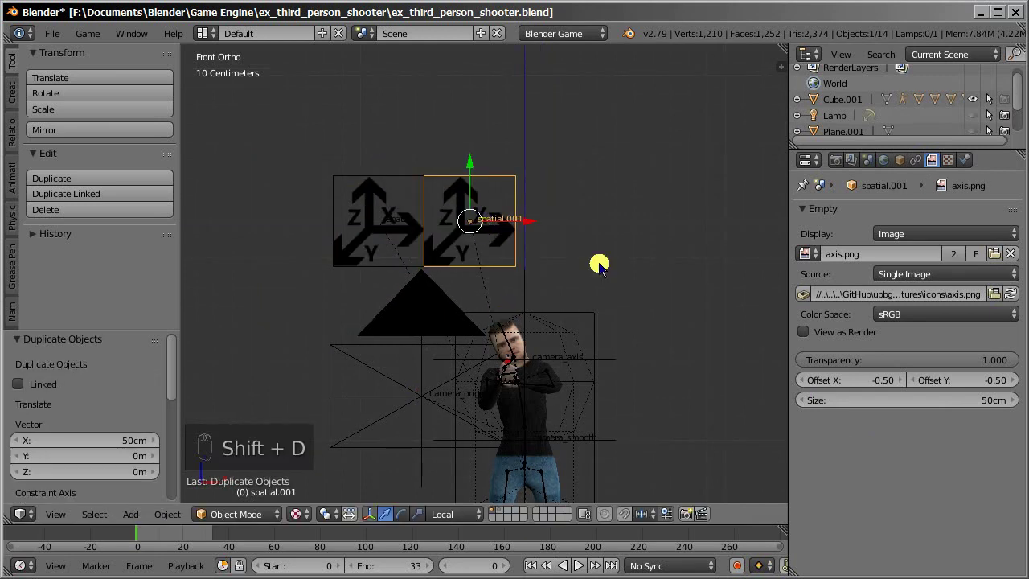
Replace the copied empty's image with animation.png from the icons folder.
left_click(993, 254)
scroll(102, 558, "down", 5)
left_click(43, 115)
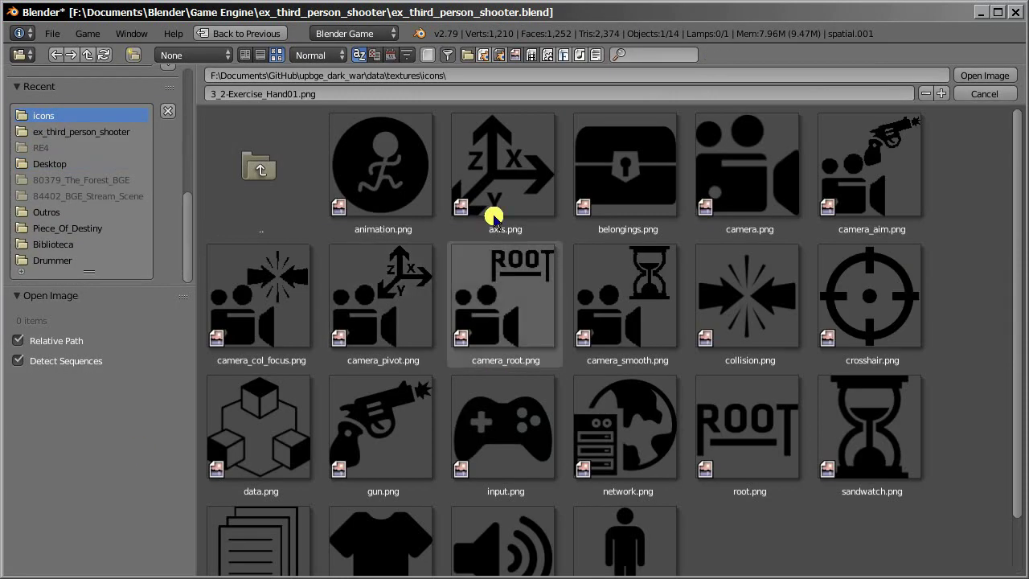
middle_click_drag(696, 371, 707, 289)
middle_click_drag(485, 296, 483, 362)
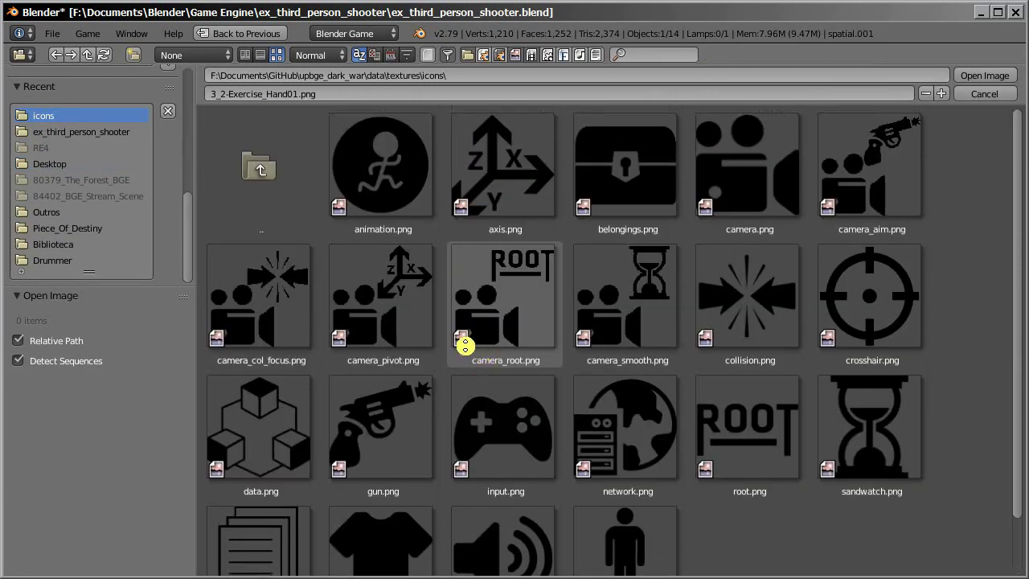
double_click(367, 193)
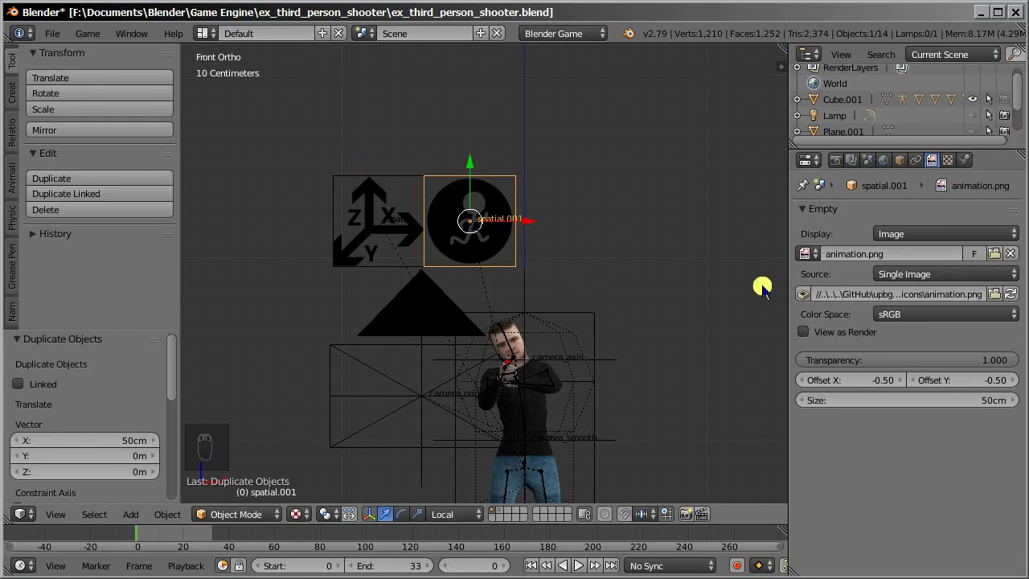
Rename the copied empty with the running figure image as animation.
left_click(899, 160)
left_click(884, 215)
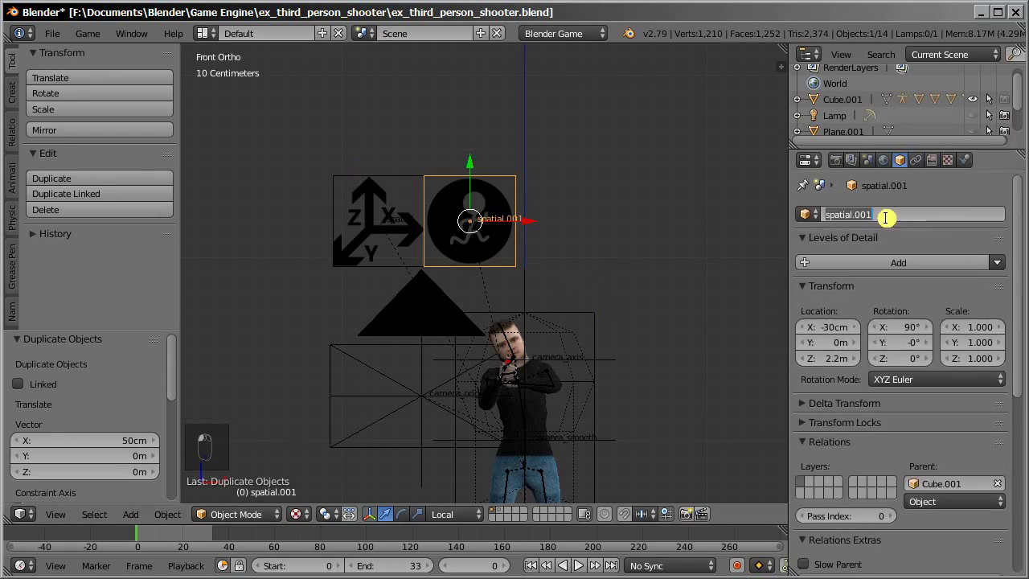
type("animation")
key("Return")
key("ctrl+z")
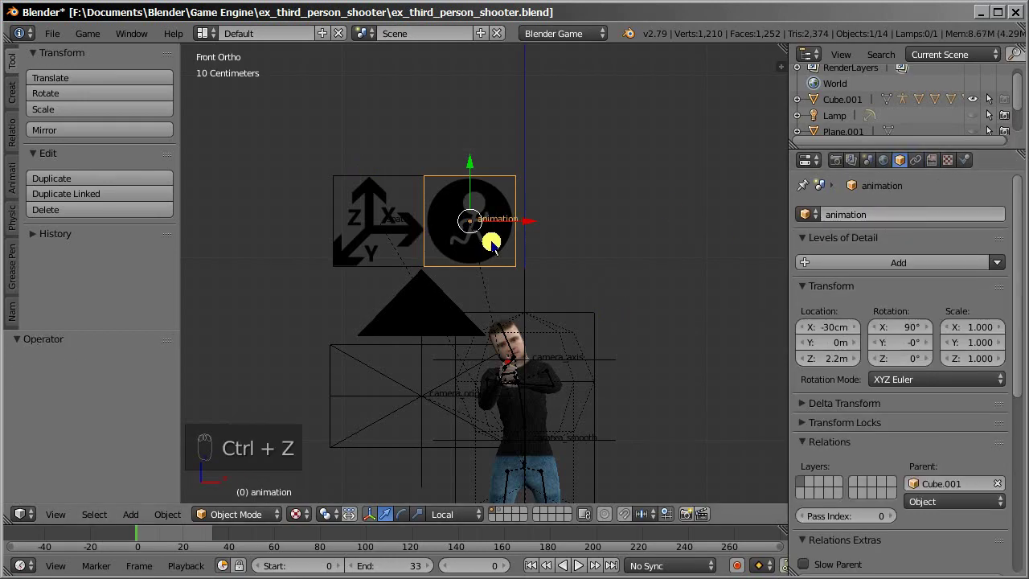
Duplicate the running figure empty 50 cm along X and replace the copy's image with stats.png.
key("shift+d")
left_click(586, 236)
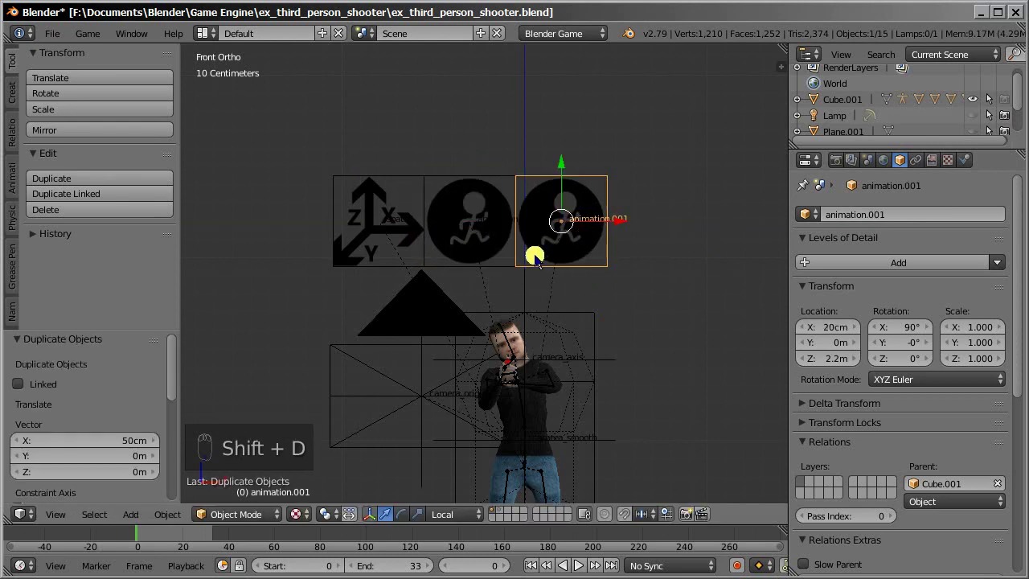
left_click(932, 160)
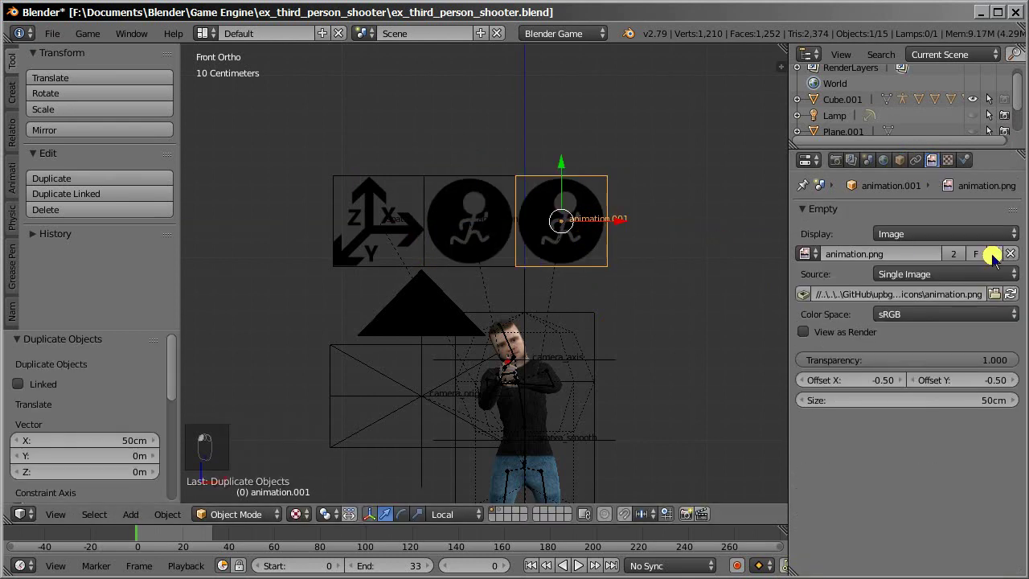
left_click(997, 254)
left_click(56, 116)
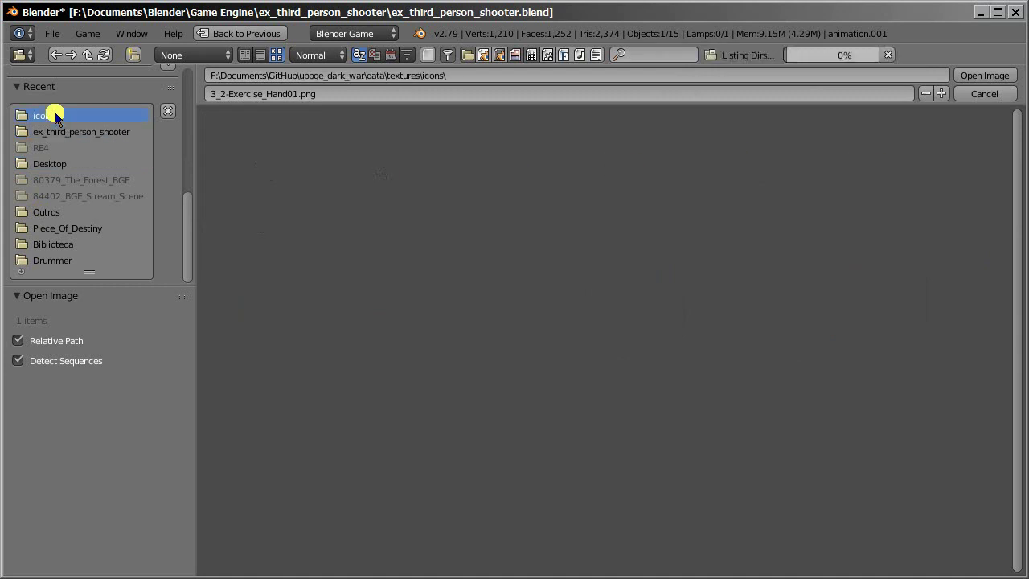
scroll(723, 362, "down", 3)
double_click(640, 493)
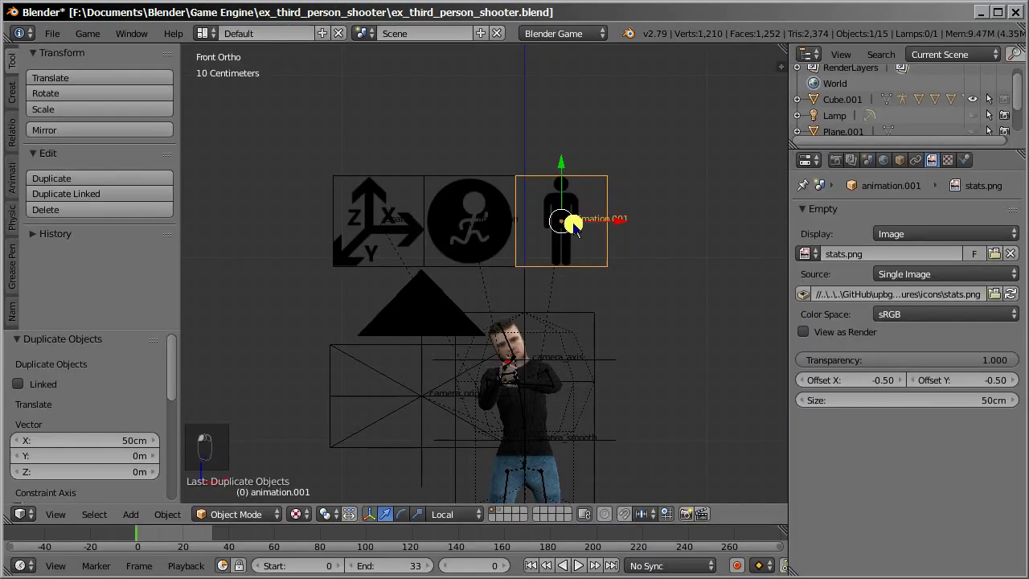
Rename the empty with the standing figure image as stats.
left_click(899, 160)
left_click(887, 215)
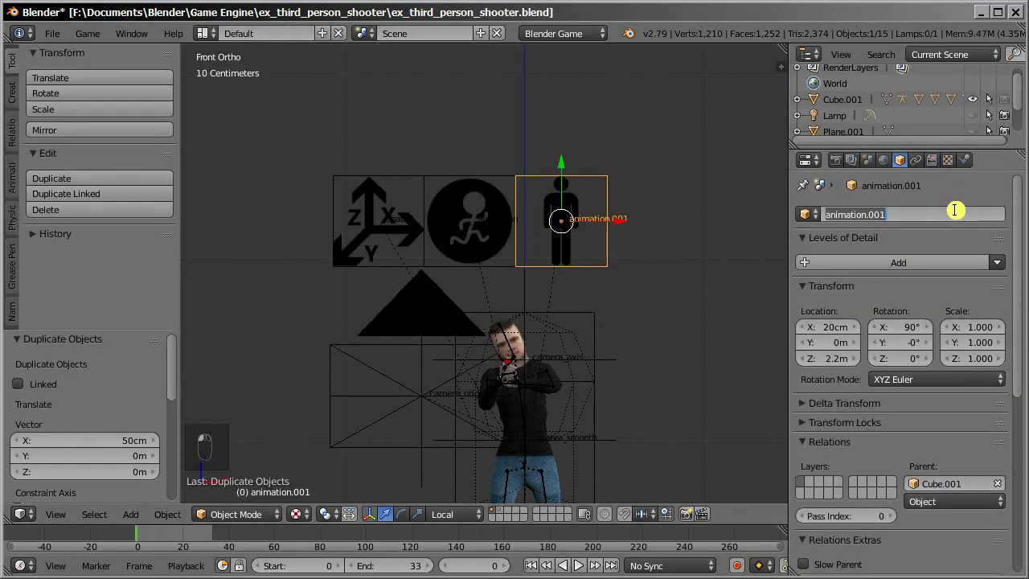
type("stats")
key("Return")
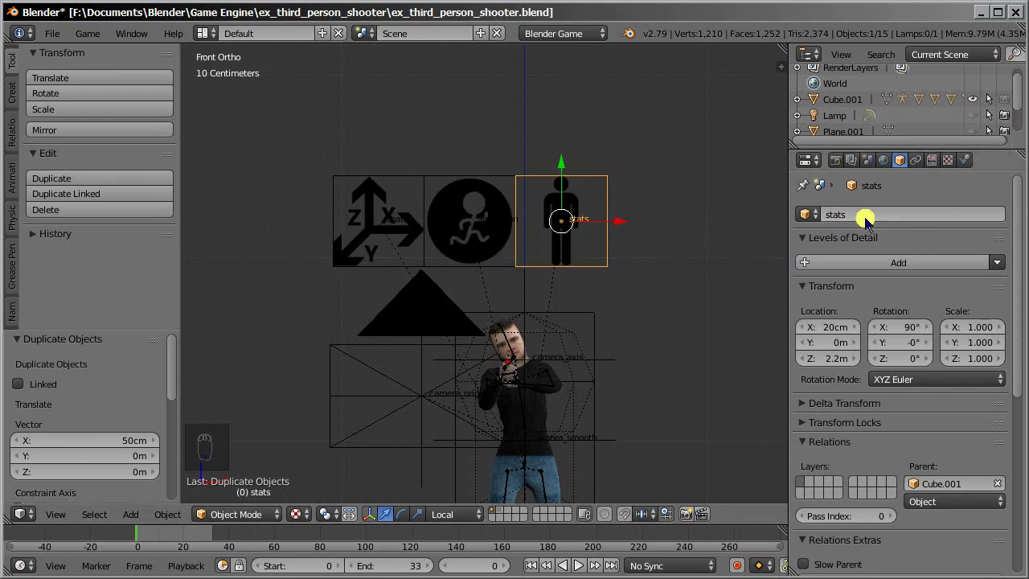
Select the middle empty with the running figure image and rename it as visual.
right_click(503, 217)
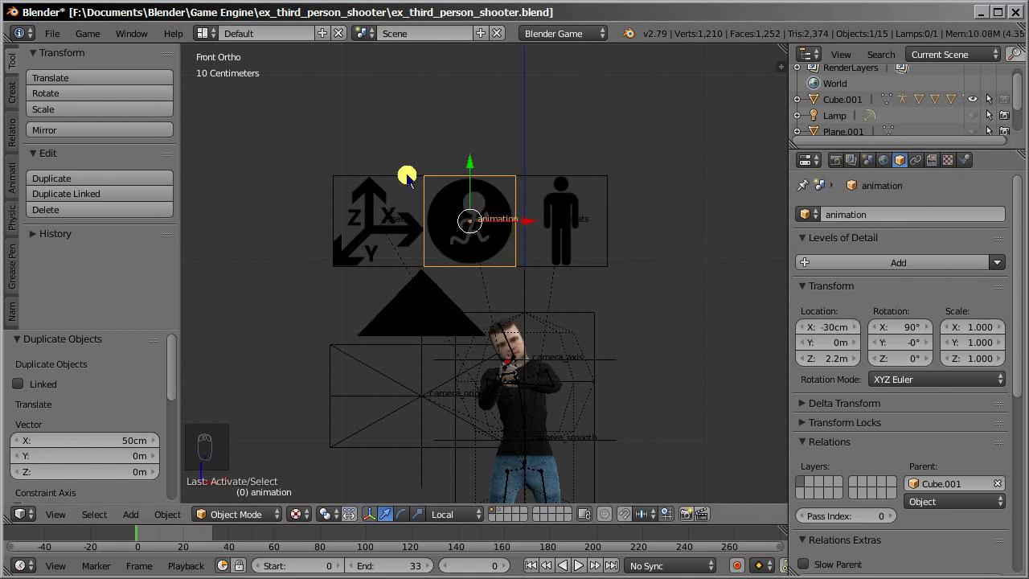
right_click(331, 231)
right_click(507, 226)
left_click(876, 216)
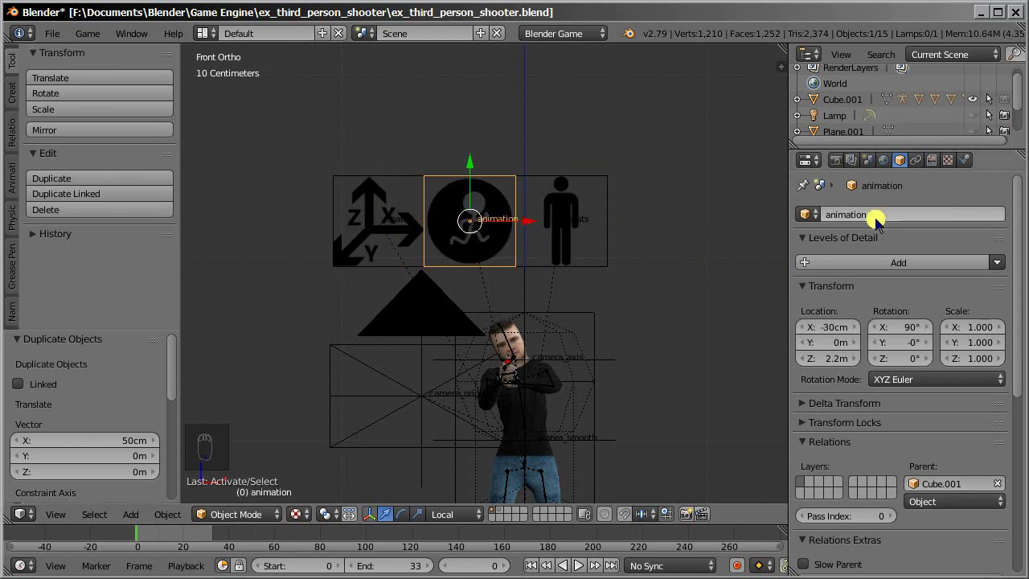
type("visual")
key("Return")
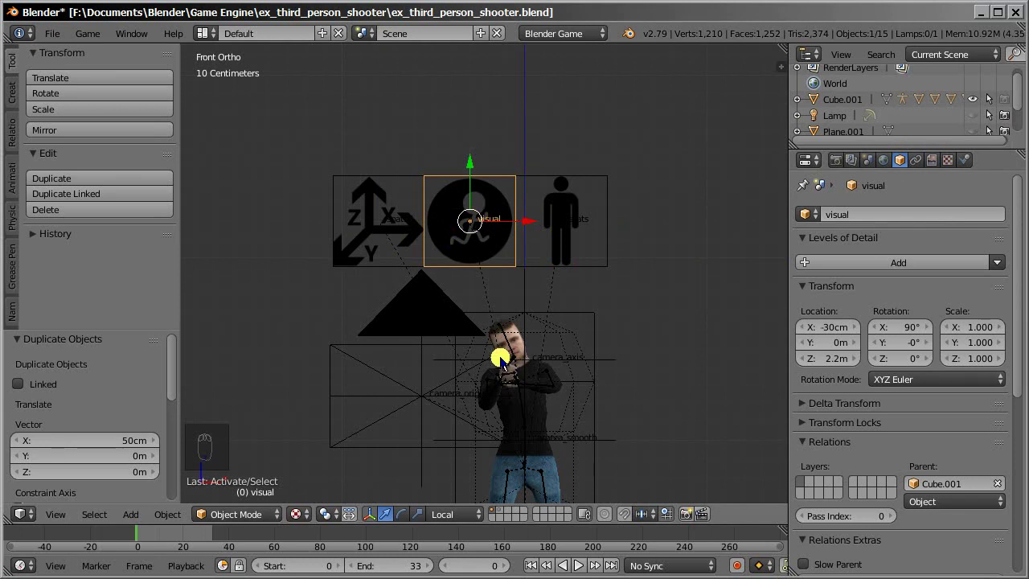
Select the empty with the standing figure image and rename it as data.
right_click(565, 224)
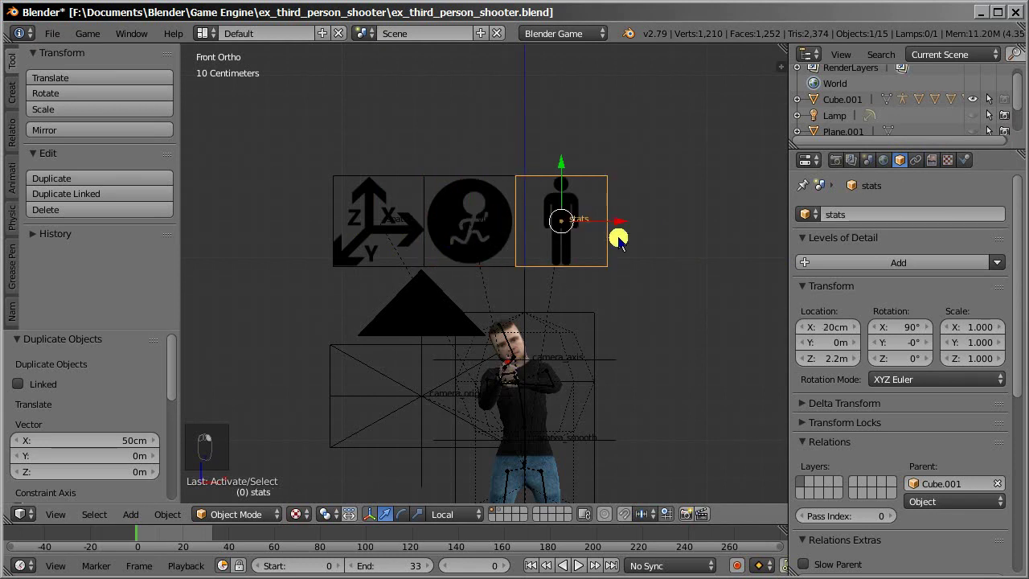
left_click(835, 214)
type("data")
key("Return")
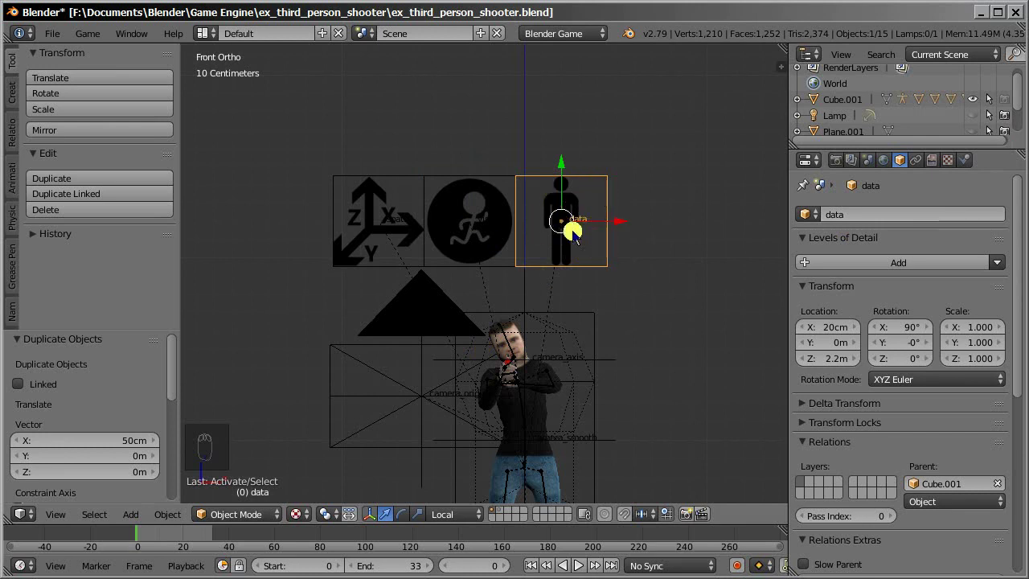
Select all three icon empties spatial, visual and data together and move them 30 cm along the global X axis.
right_click(474, 219, "shift")
right_click(356, 200, "shift")
key("g")
key("x")
key("x")
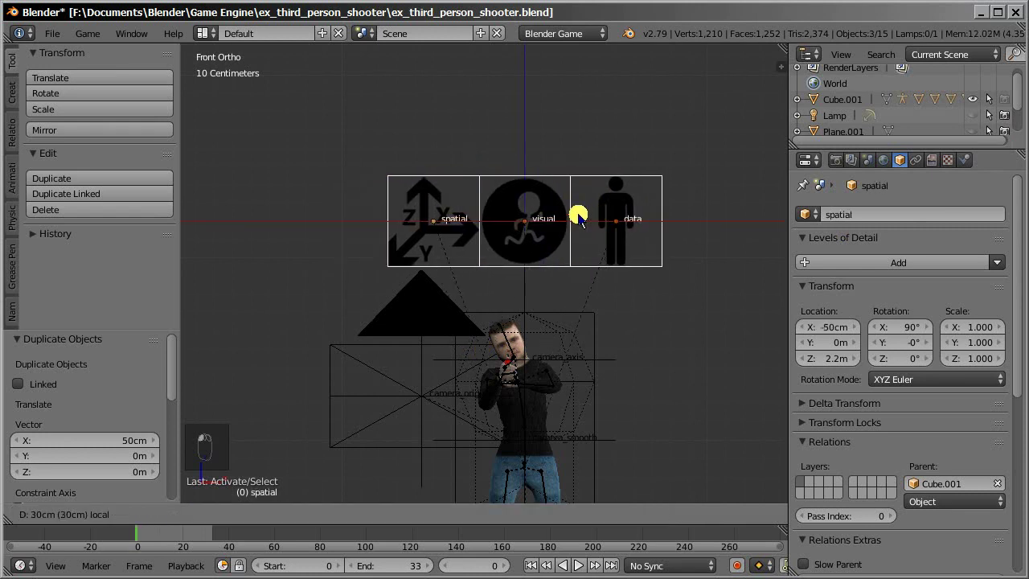
left_click_drag(575, 218, 576, 218, "ctrl")
middle_click_drag(627, 279, 573, 162, "shift")
scroll(600, 218, "down", 3)
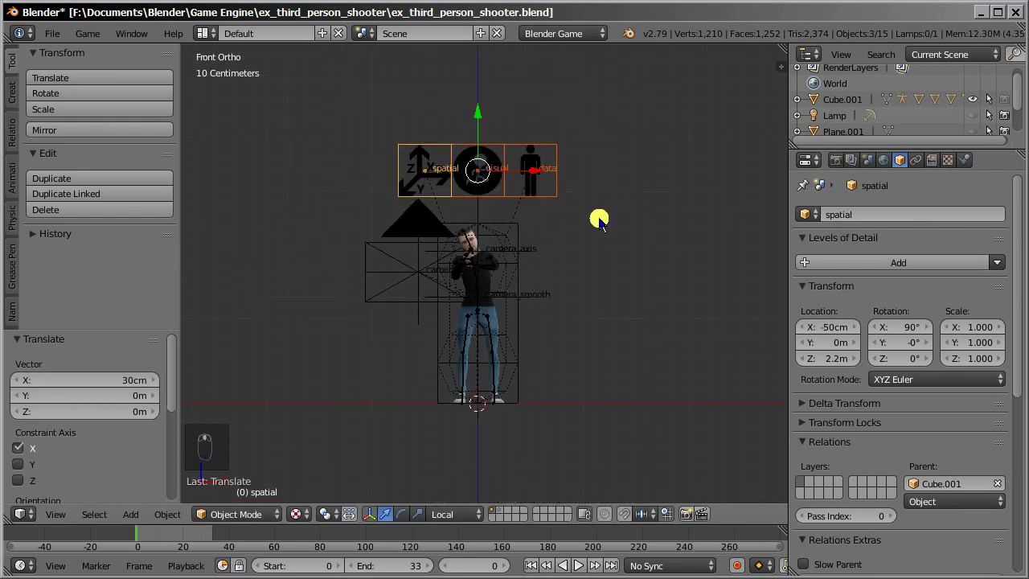
Examine the character rig from several angles and inspect the spatial, visual and data empties one by one.
scroll(599, 218, "up", 3)
middle_click_drag(513, 235, 585, 207, "shift")
middle_click_drag(614, 161, 602, 228, "shift")
scroll(591, 256, "up", 1)
middle_click_drag(584, 275, 567, 303, "shift")
middle_click_drag(485, 212, 581, 185, "shift")
key("KP_1")
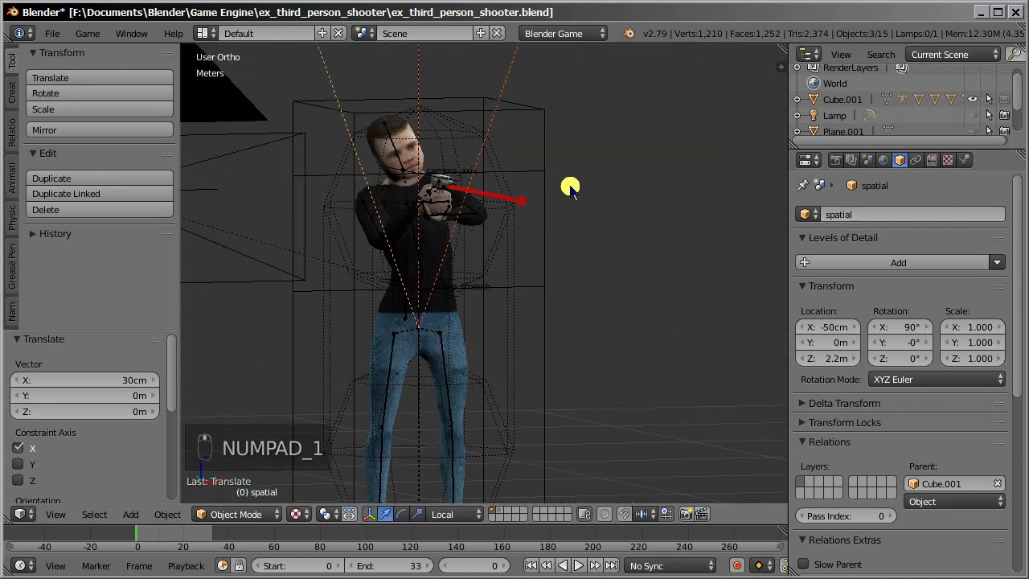
scroll(595, 185, "down", 2)
middle_click_drag(545, 150, 579, 234, "shift")
scroll(579, 234, "up", 2)
middle_click_drag(535, 266, 578, 198, "shift")
middle_click_drag(639, 163, 546, 266)
right_click(456, 152)
right_click(551, 152)
right_click(667, 145)
middle_click_drag(600, 292, 569, 221)
scroll(613, 225, "up", 2)
scroll(611, 233, "down", 1)
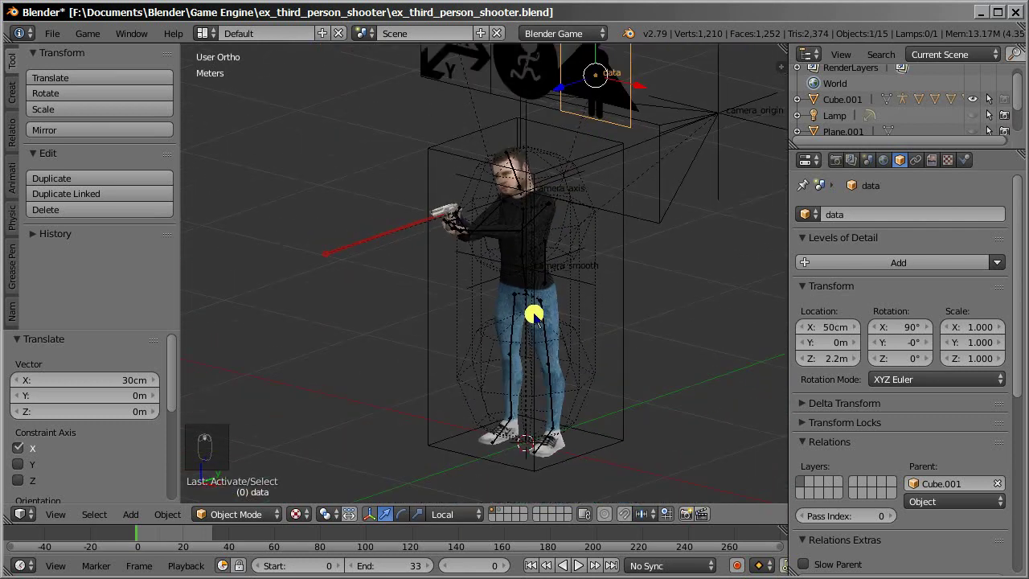
Select the character's armature and rename the object as player_armature.
right_click(519, 299)
right_click(515, 298)
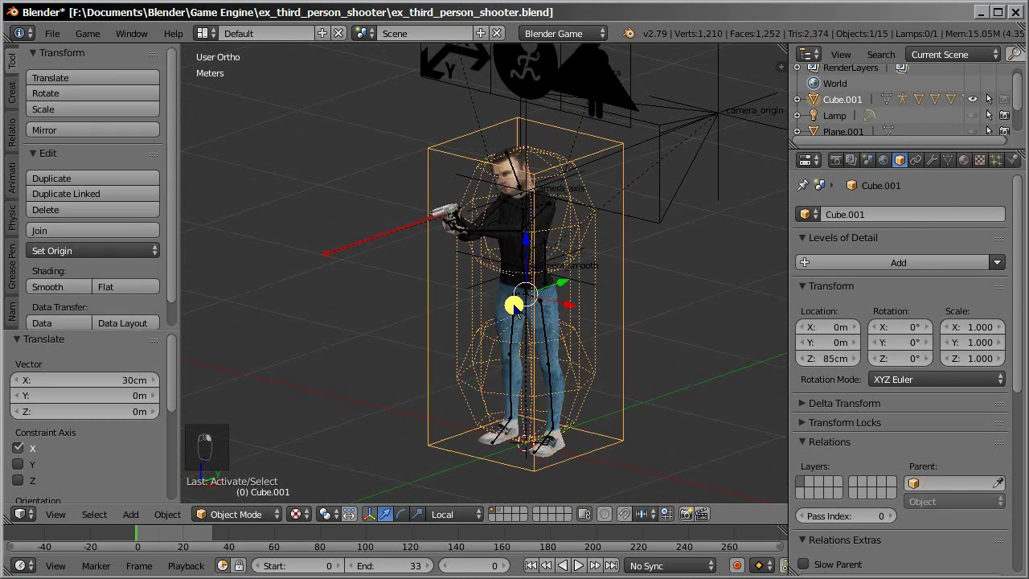
right_click(555, 302)
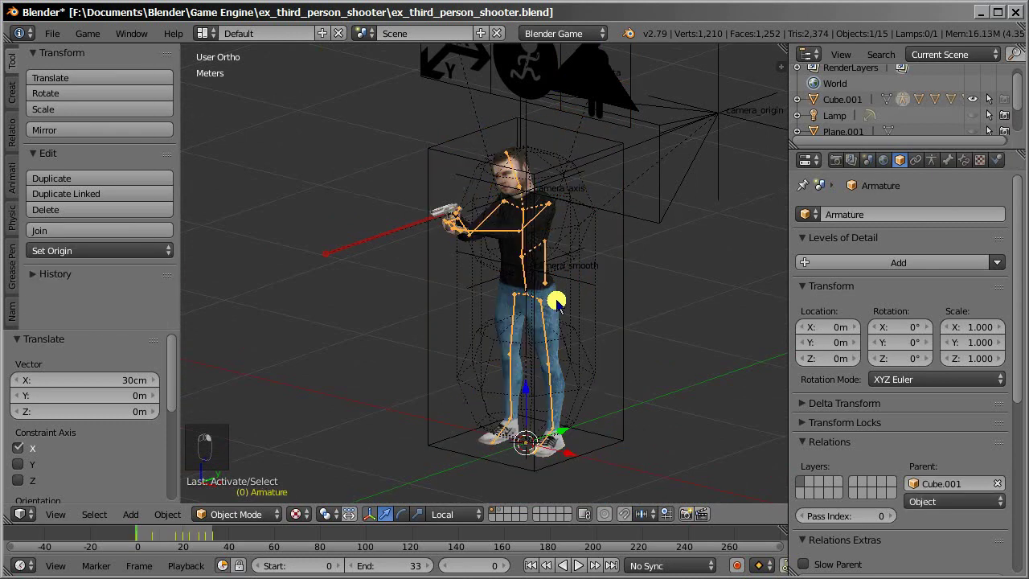
left_click(855, 213)
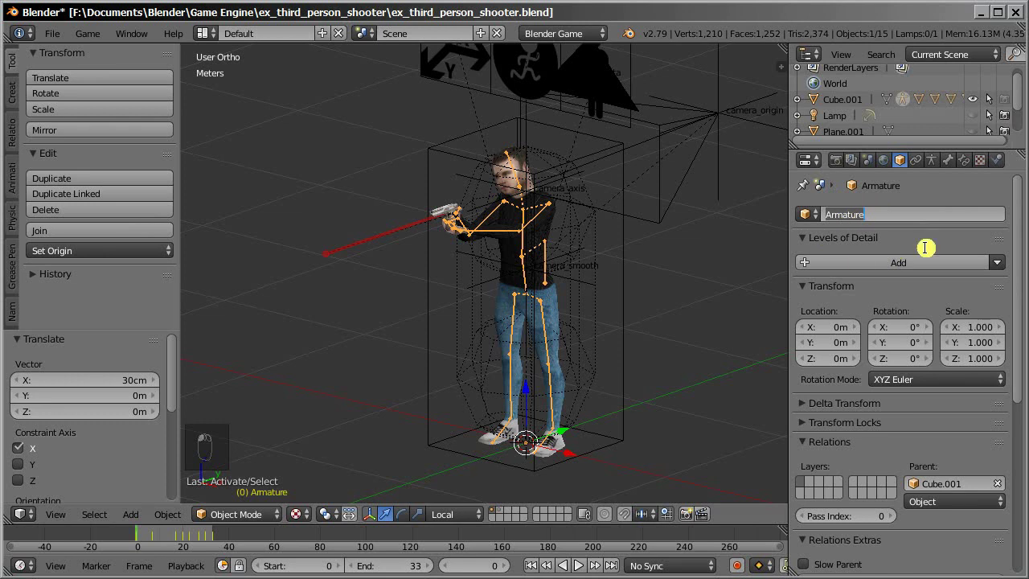
key("Return")
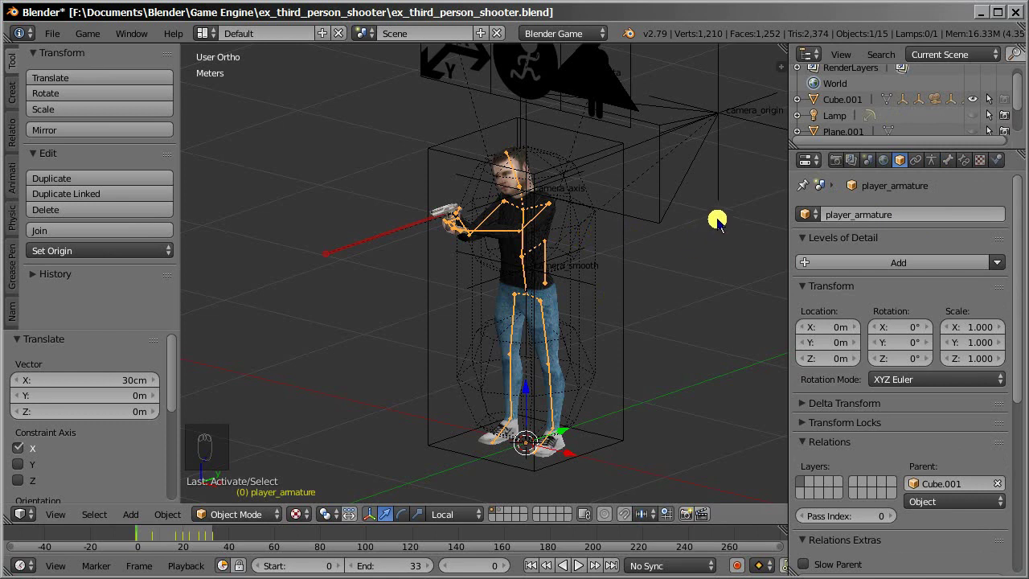
Select the character's body mesh and give its mesh data the same name as the object, player_mesh.
left_click(549, 337)
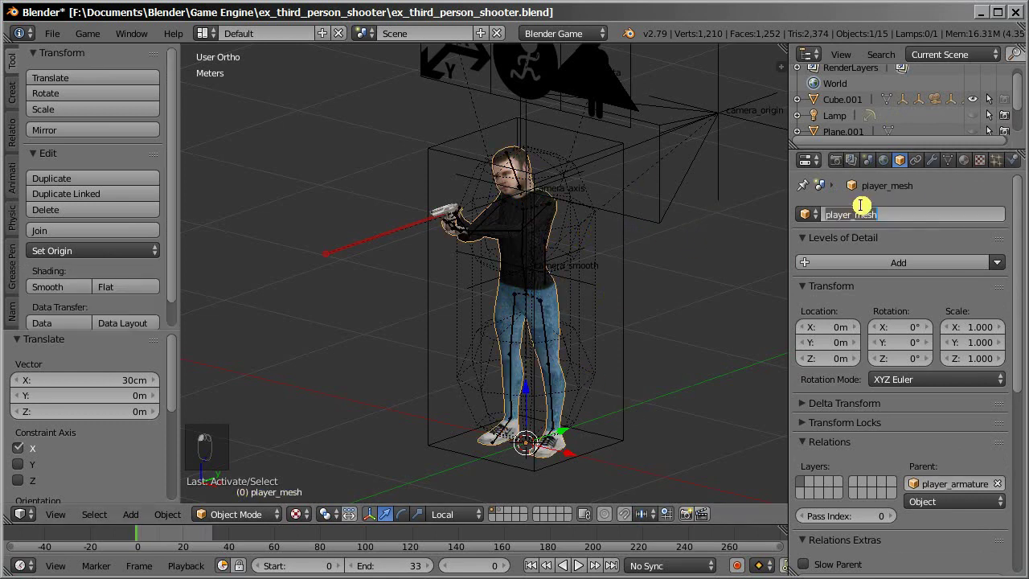
key("ctrl+c")
key("Return")
left_click(946, 160)
key("ctrl+v")
Select the pistol in the character's hand and rename the object as player_weapon.
right_click(443, 209)
left_click(916, 160)
left_click(899, 159)
left_click(872, 215)
type("player_weapon")
key("Return")
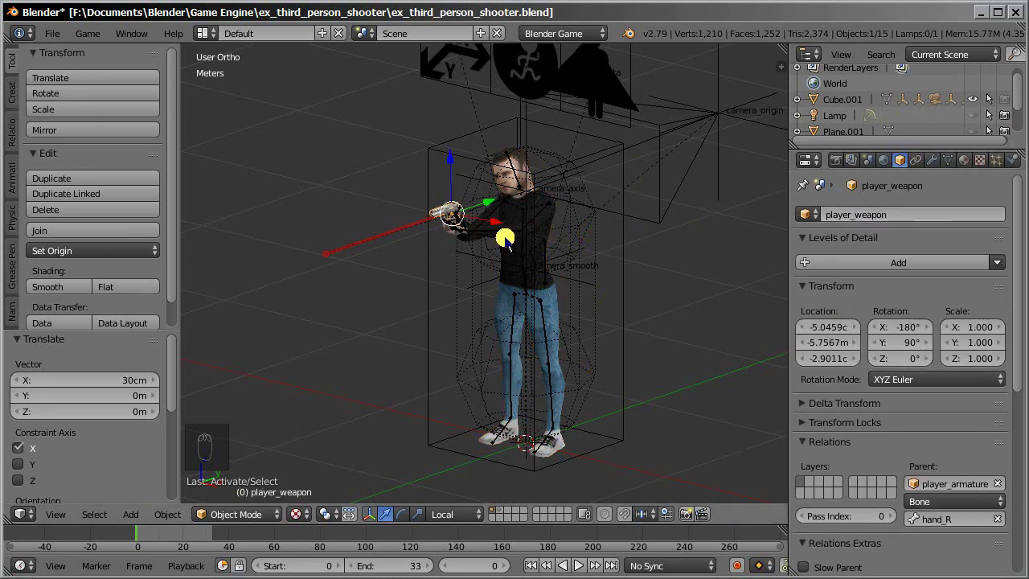
Select the red beam coming from the pistol and rename the object as laser.
right_click(390, 234)
left_click(841, 214)
type("la")
key("Return")
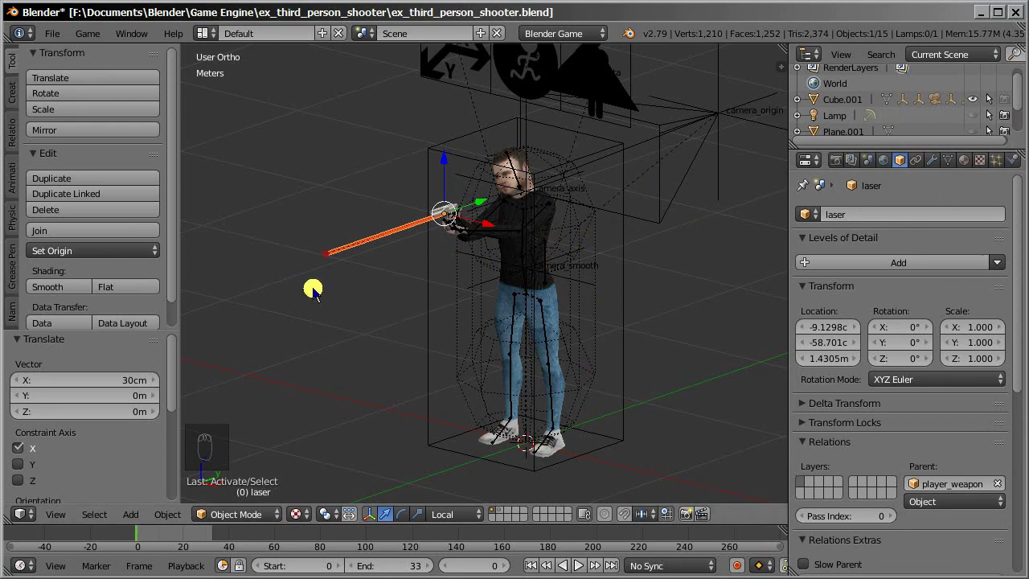
Rename the dot at the far end of the beam as laser_point and give its mesh data the same name.
right_click(326, 254)
left_click(875, 213)
type("la")
key("ctrl+c")
key("Return")
left_click(947, 160)
key("ctrl+v")
Select the red laser beam and apply its object name to its mesh data.
right_click(395, 236)
left_click(899, 160)
left_click(947, 160)
key("ctrl+v")
Rename the collision box around the character as player_collision and give its mesh data the same name.
right_click(585, 318)
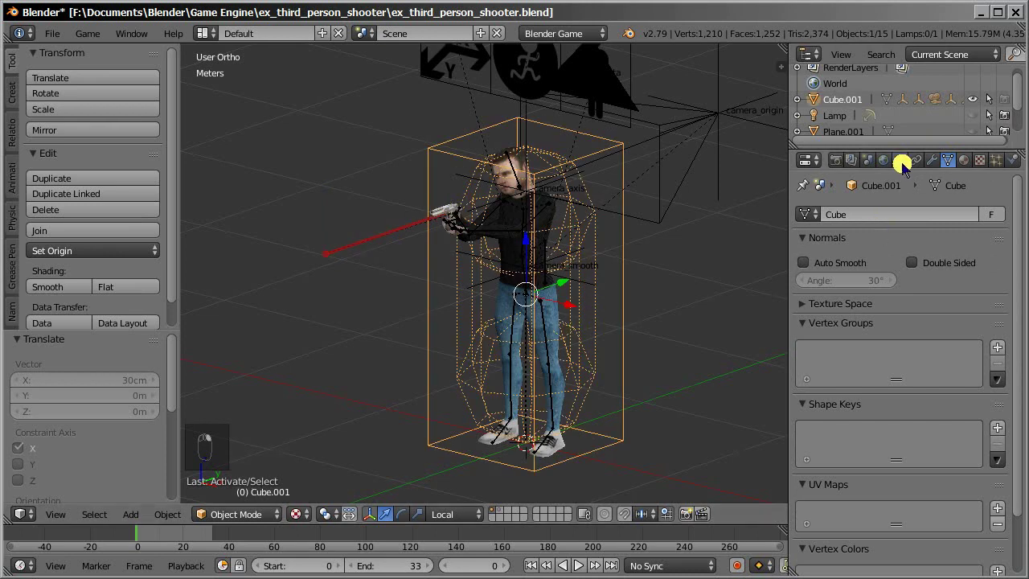
left_click(899, 160)
left_click(896, 214)
key("Return")
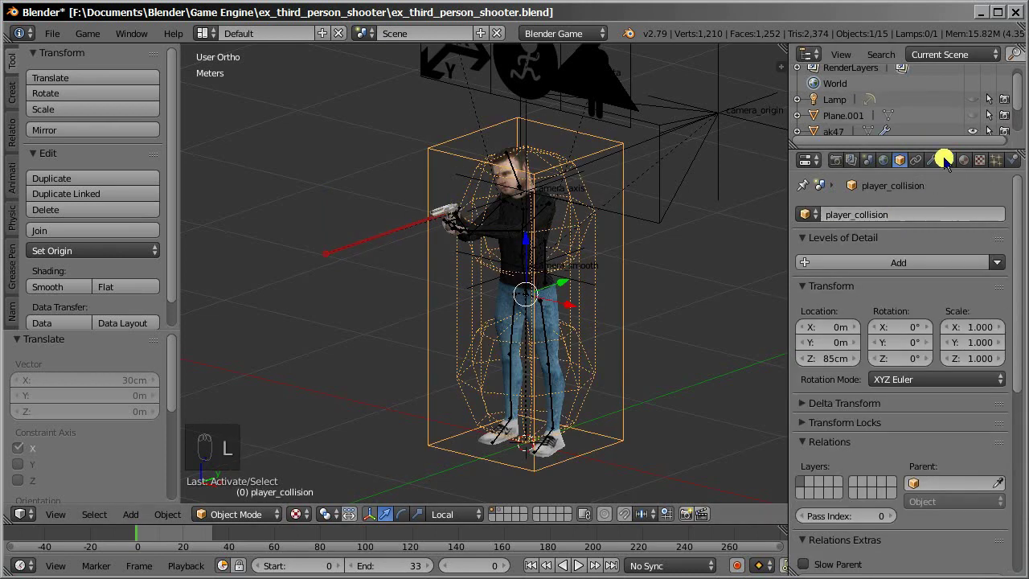
left_click(948, 160)
key("ctrl+v")
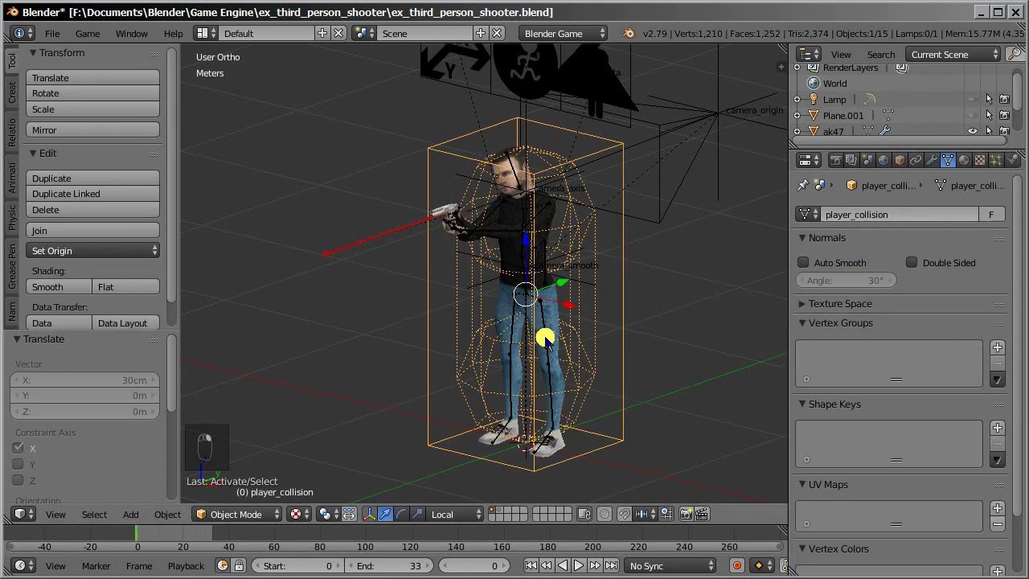
Select the camera behind the character and rename the object as player_camera.
right_click(671, 177)
left_click(899, 160)
left_click(884, 216)
type("player_camera")
key("Return")
Rename the camera data of player_camera as camera_perspective.
middle_click_drag(642, 286, 491, 270)
scroll(492, 271, "down", 4)
right_click(657, 267)
right_click(727, 273)
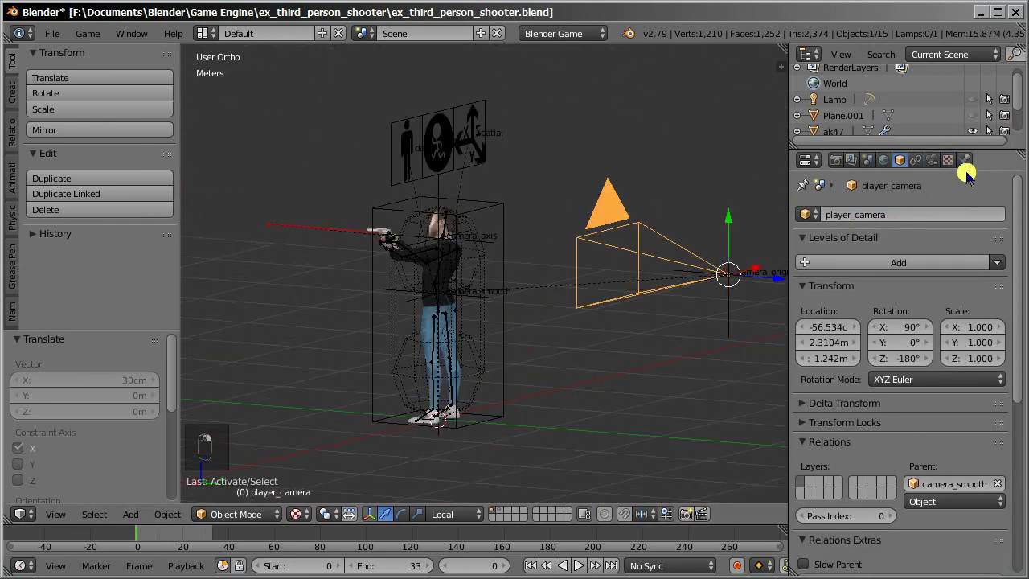
left_click(931, 160)
left_click(882, 216)
type("camera_perspective")
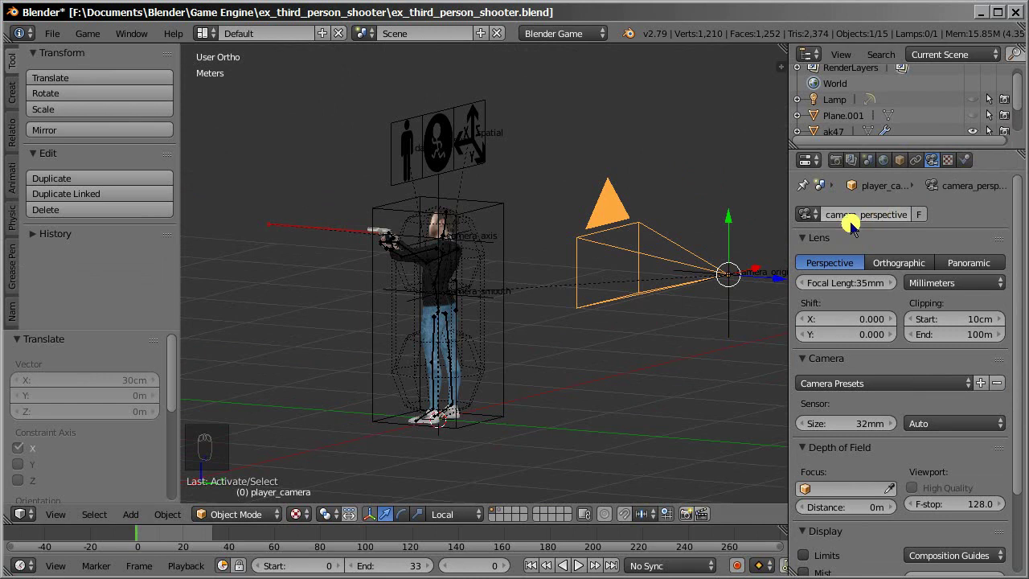
key("Return")
Check the object names of the camera axis, camera smooth and camera origin empties by selecting each in turn.
scroll(475, 202, "up", 1)
right_click(475, 212)
left_click(899, 160)
right_click(469, 319)
right_click(475, 298)
middle_click_drag(475, 298, 581, 299)
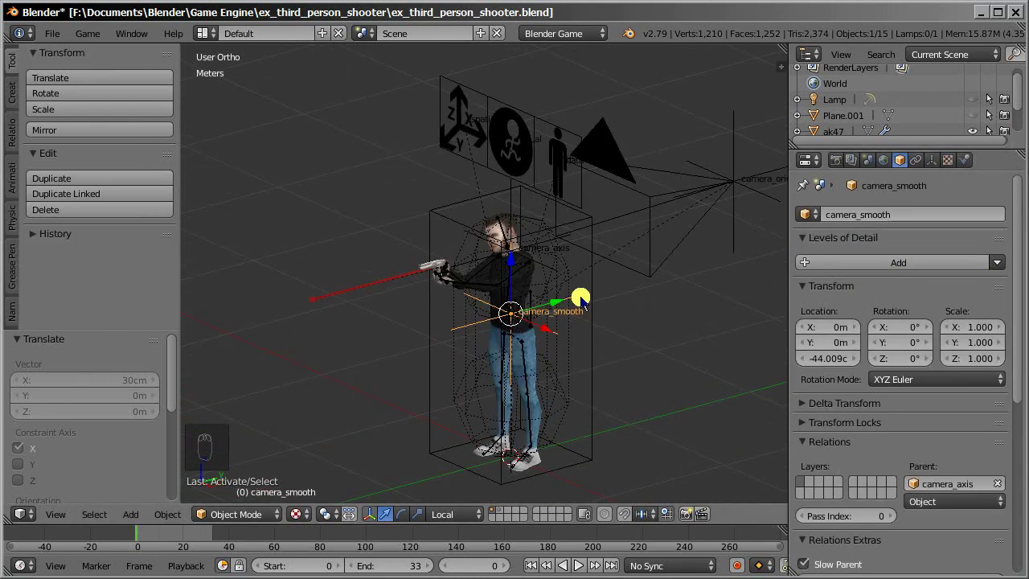
middle_click_drag(499, 283, 594, 228)
right_click(652, 134)
middle_click_drag(524, 269, 598, 204)
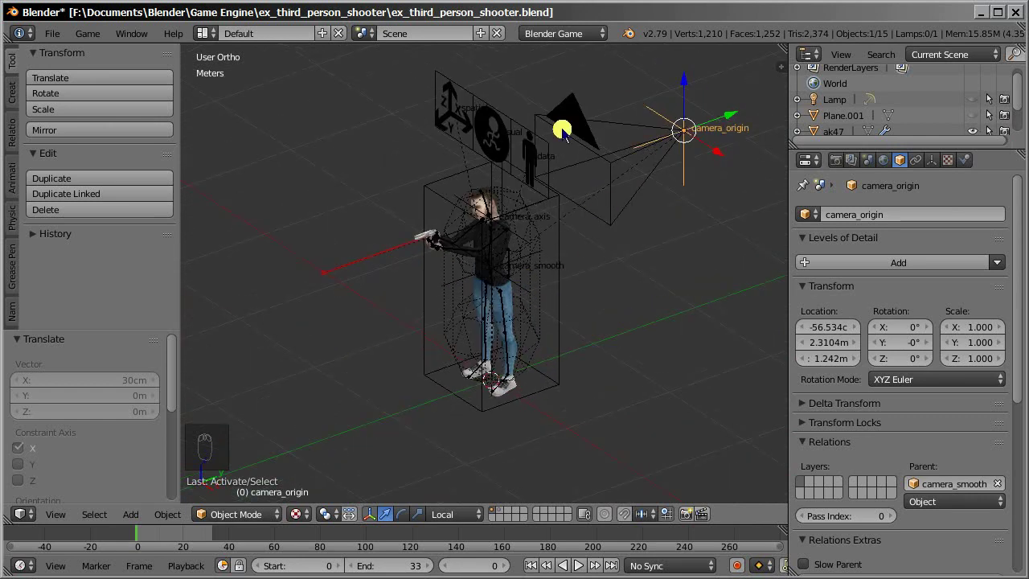
middle_click_drag(514, 287, 409, 229)
scroll(409, 230, "up", 2)
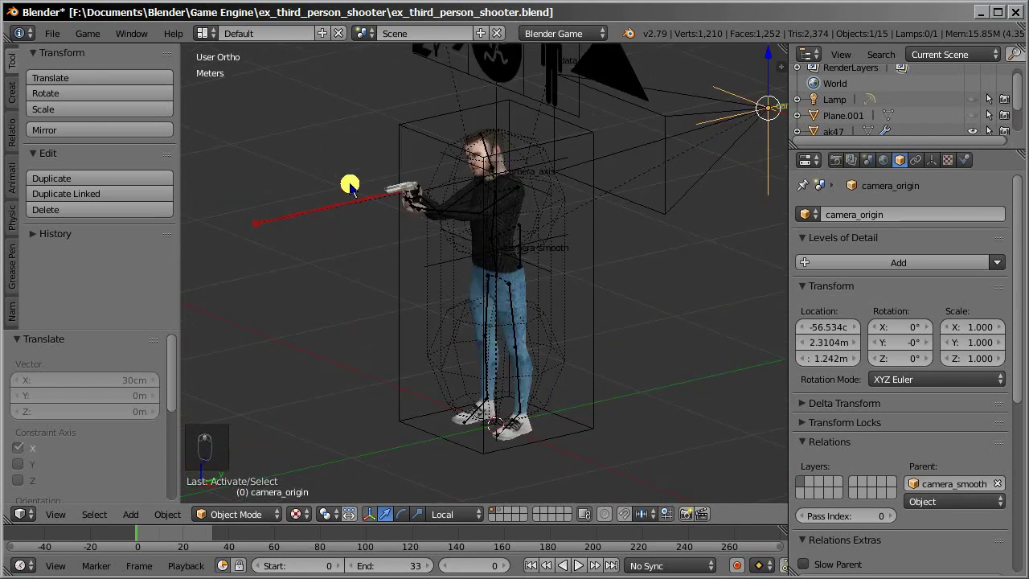
Turn on the viewport name display for the laser beam, the laser point and the pistol.
right_click(312, 205)
scroll(913, 213, "down", 8)
left_click(804, 472)
right_click(251, 229)
left_click(806, 471)
scroll(913, 233, "up", 8)
right_click(386, 181)
scroll(854, 303, "down", 8)
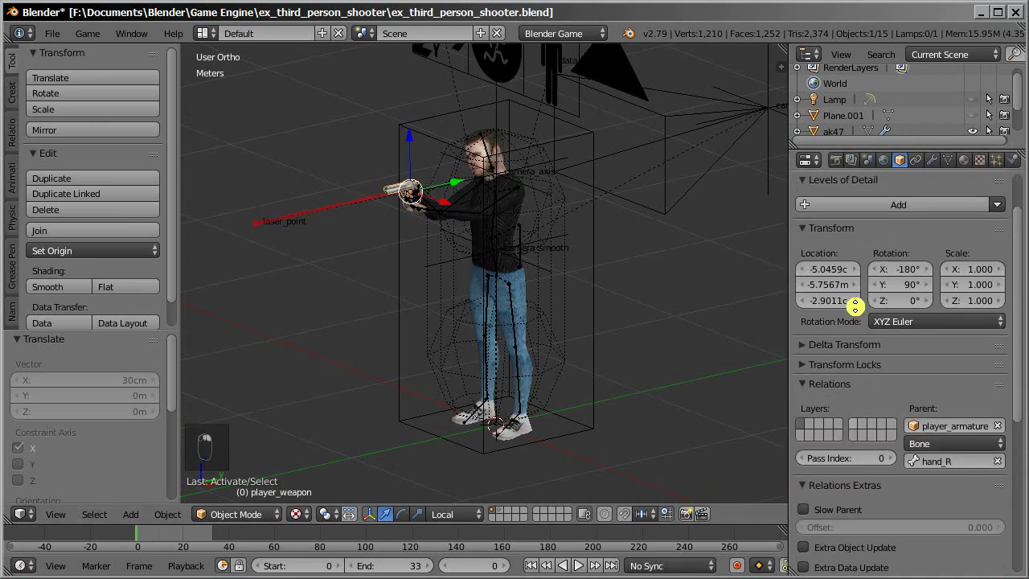
left_click(819, 447)
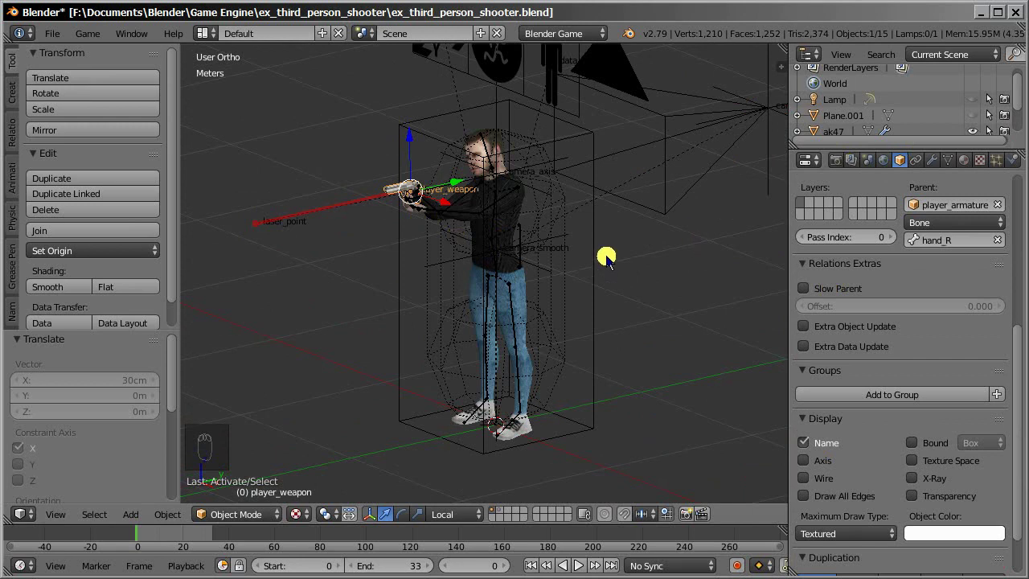
Look over the named character setup, switch to the camera view and start the game.
middle_click_drag(566, 276, 590, 236)
scroll(585, 235, "up", 2)
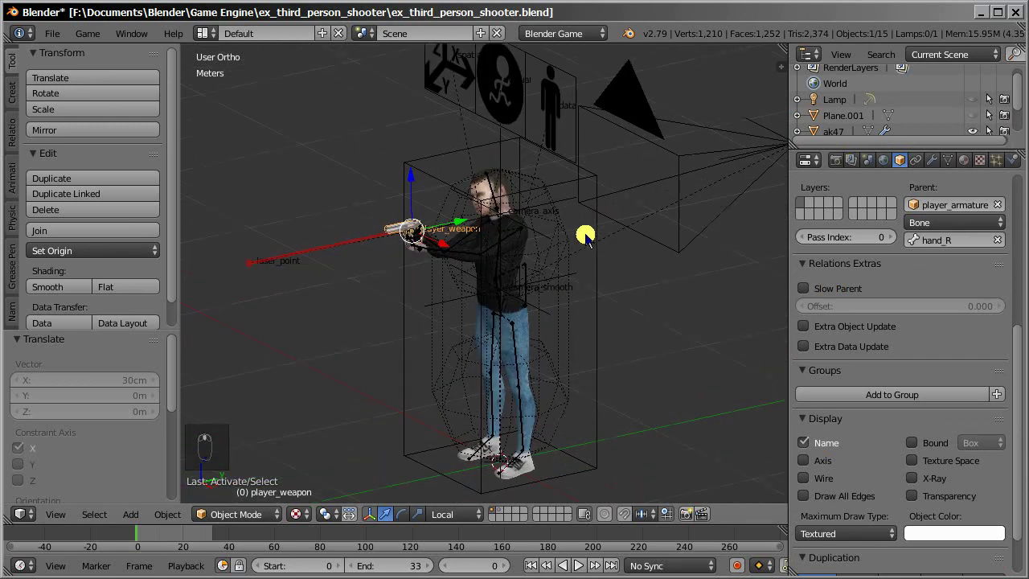
middle_click_drag(467, 223, 537, 231)
middle_click_drag(468, 222, 479, 166)
middle_click_drag(489, 207, 394, 216)
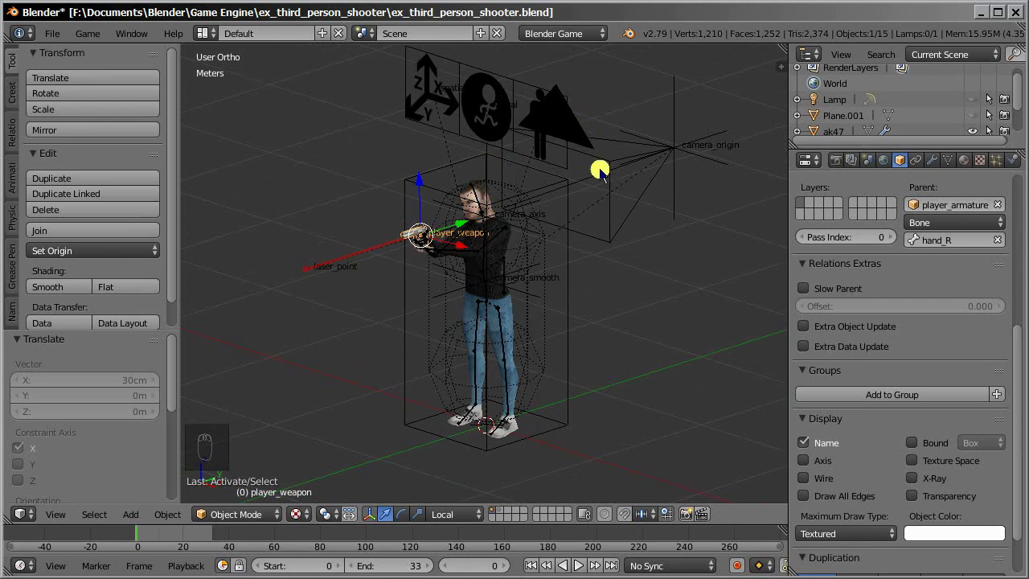
middle_click_drag(582, 177, 612, 188)
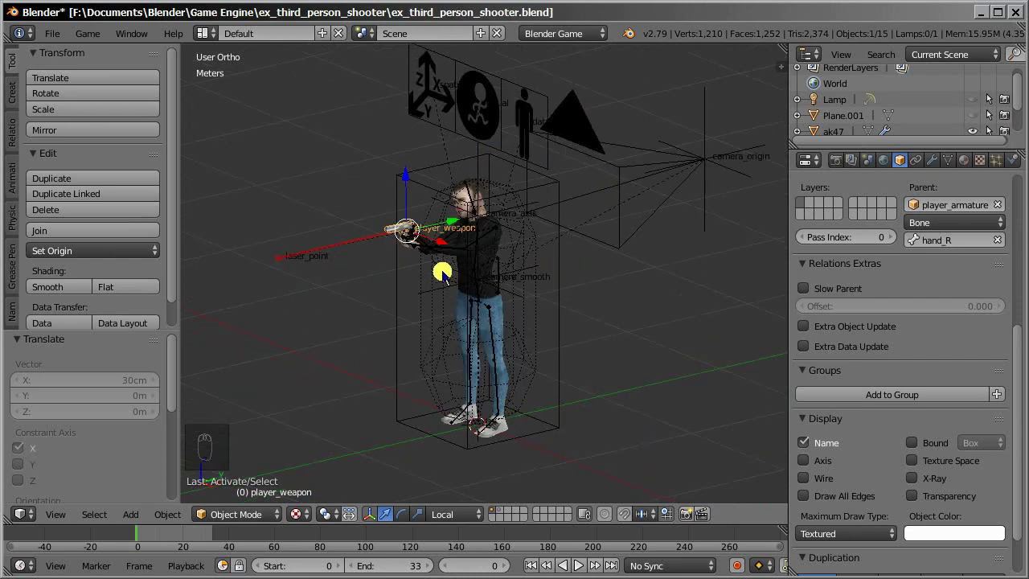
middle_click_drag(527, 222, 522, 274)
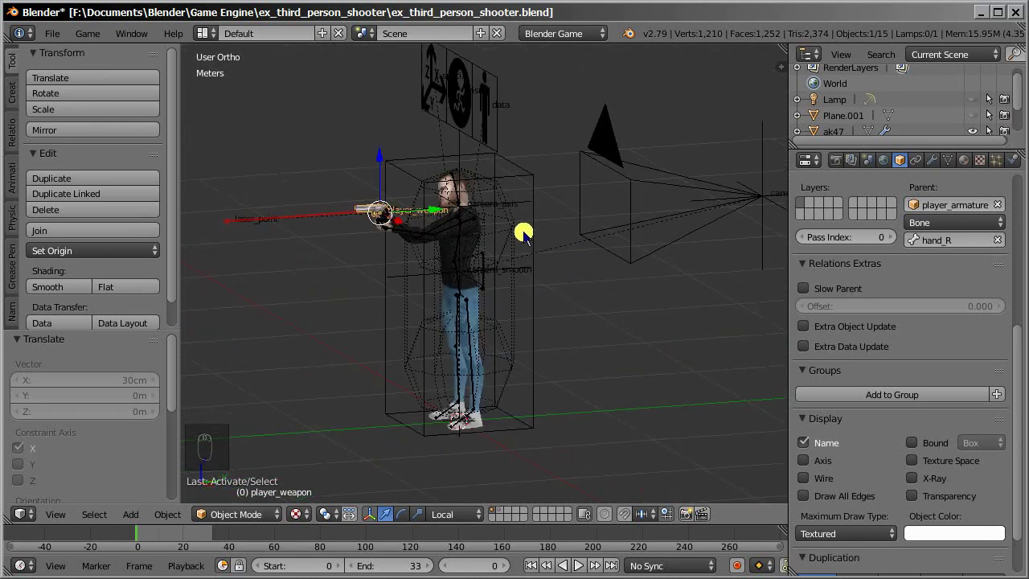
key("KP_0")
key("p")
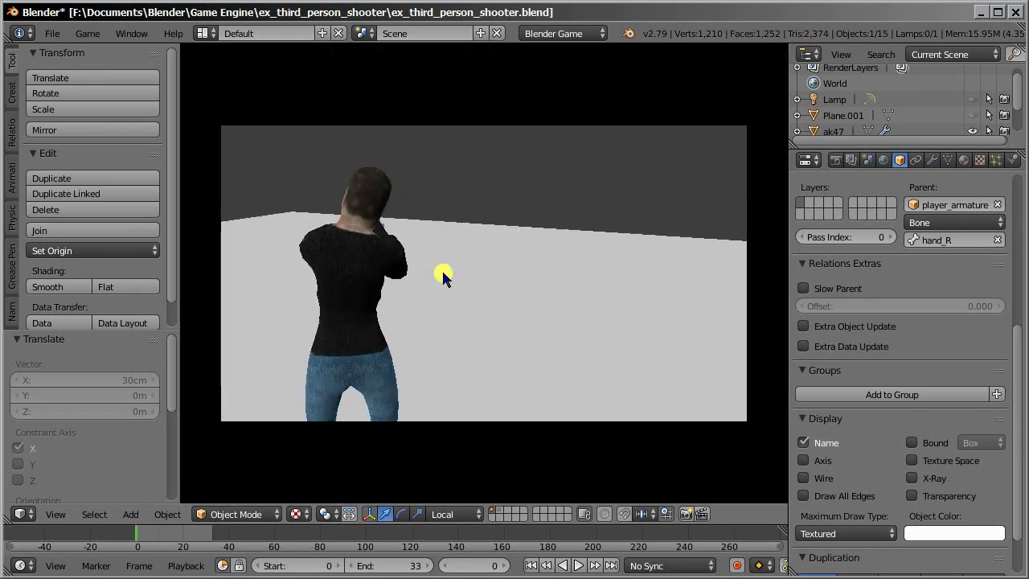